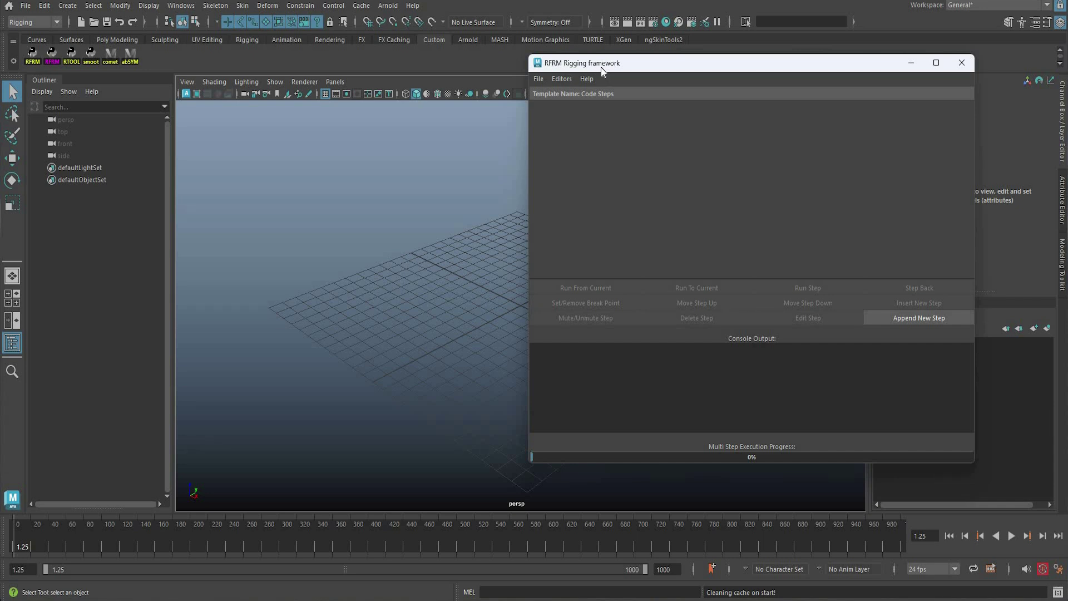
- Load the recently used humanoid_rig/config.json template into the rigging framework
{"action": "left_click", "coordinate": [538, 79]}
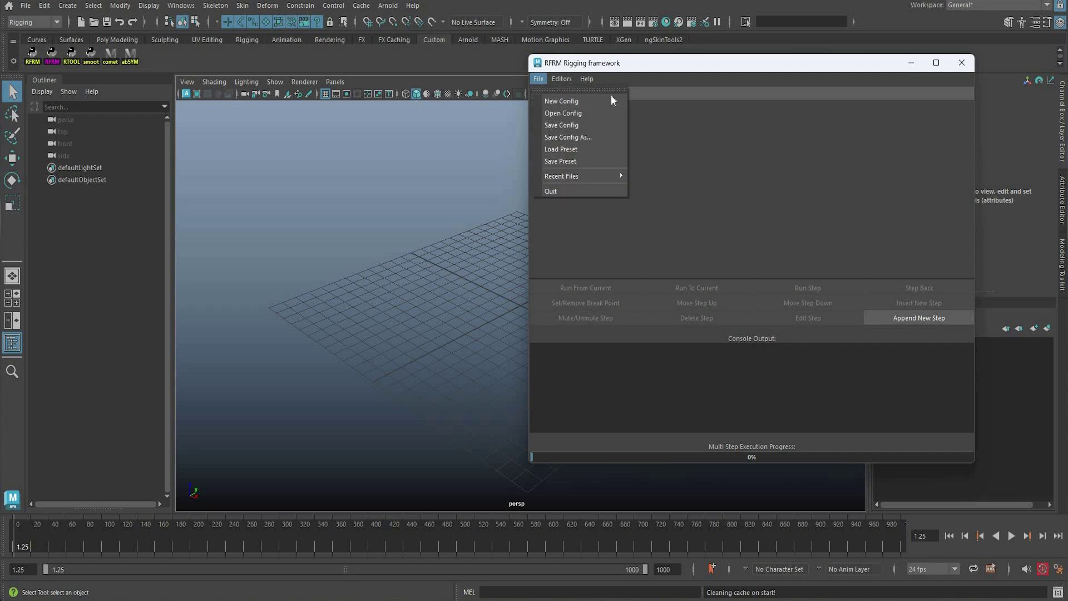
{"action": "key", "text": "Down"}
{"action": "key", "text": "Down"}
{"action": "key", "text": "Down"}
{"action": "key", "text": "Down"}
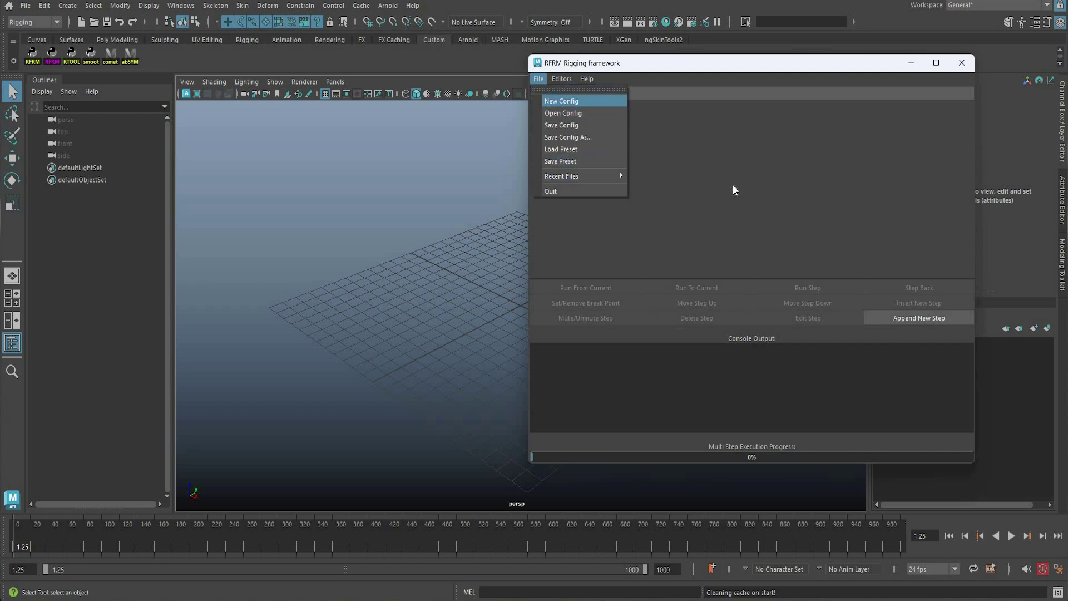
{"action": "key", "text": "Down"}
{"action": "key", "text": "Right"}
{"action": "key", "text": "Down"}
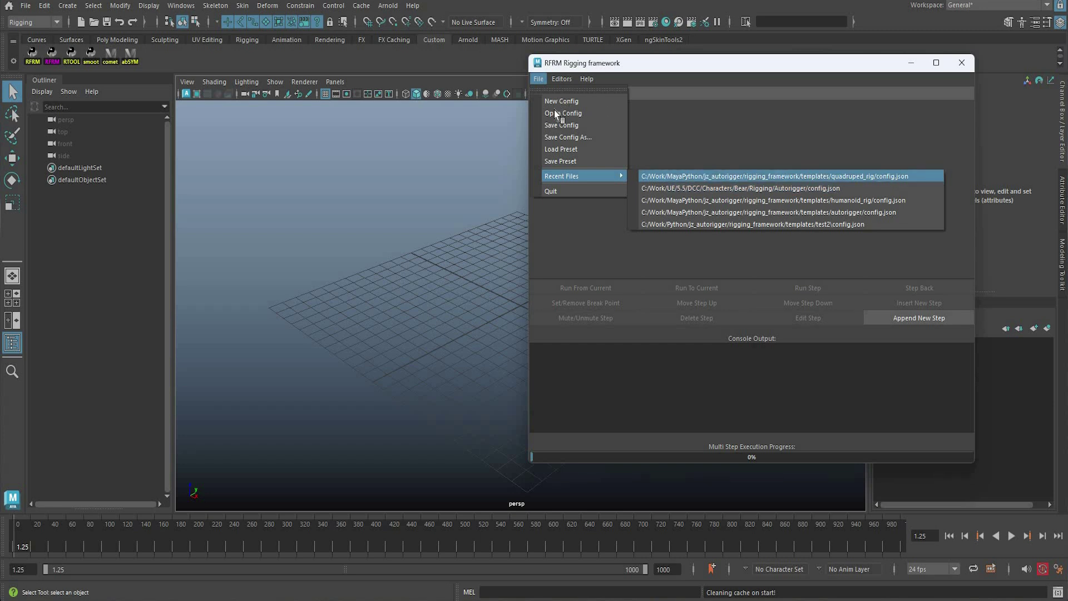
{"action": "key", "text": "Down"}
{"action": "key", "text": "Down"}
{"action": "key", "text": "Return"}
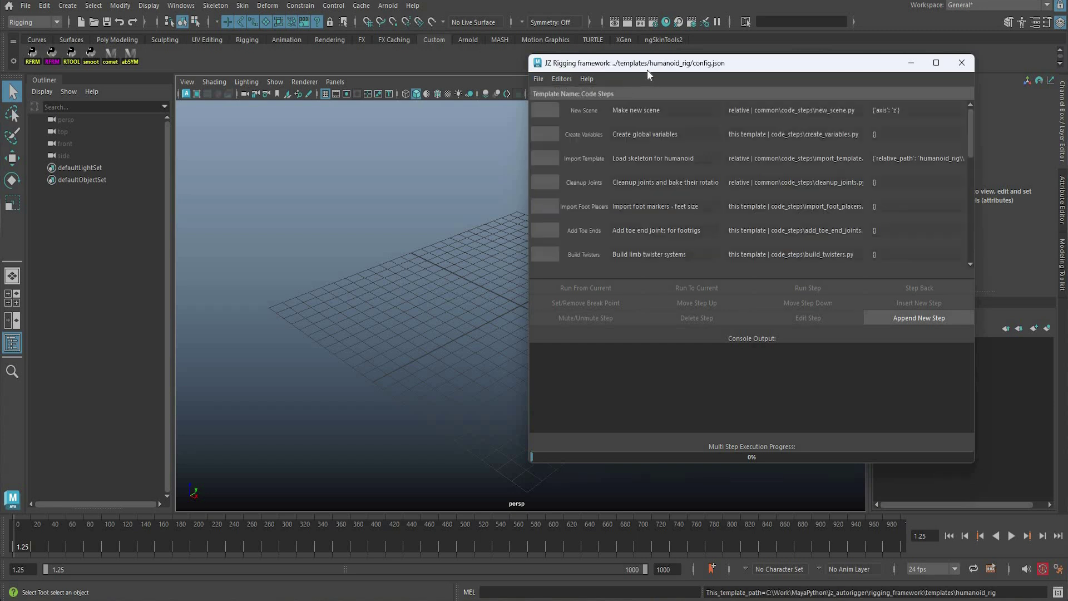
- Run the first humanoid build steps individually and run the remaining ones from Cleanup Joints to the end
{"action": "double_click", "coordinate": [913, 277]}
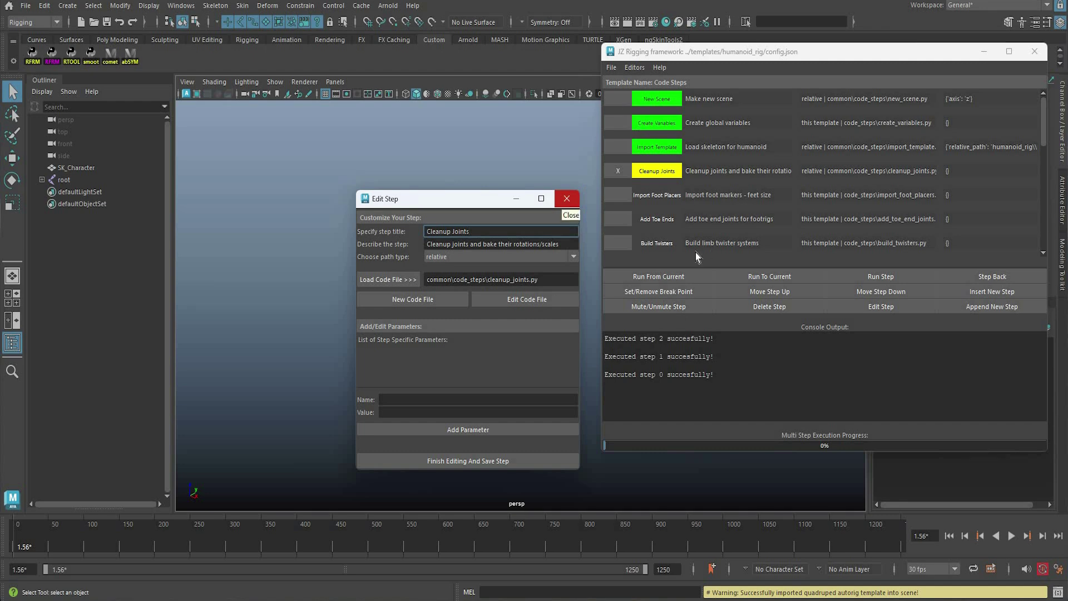
{"action": "left_click", "coordinate": [678, 277]}
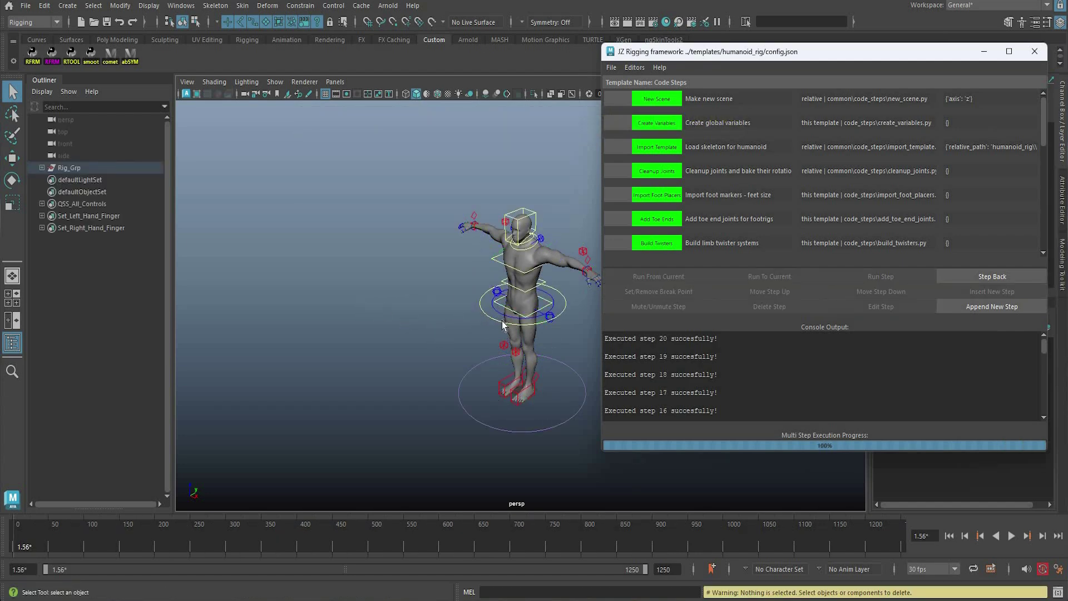
- Frame the humanoid rig from the front and open the rig utilities tool
{"action": "left_click_drag", "start_coordinate": [551, 300], "coordinate": [669, 152], "text": "alt"}
{"action": "right_click_drag", "start_coordinate": [669, 151], "coordinate": [612, 103], "text": "alt"}
{"action": "middle_click_drag", "start_coordinate": [612, 103], "coordinate": [638, 74], "text": "alt"}
{"action": "left_click", "coordinate": [636, 68]}
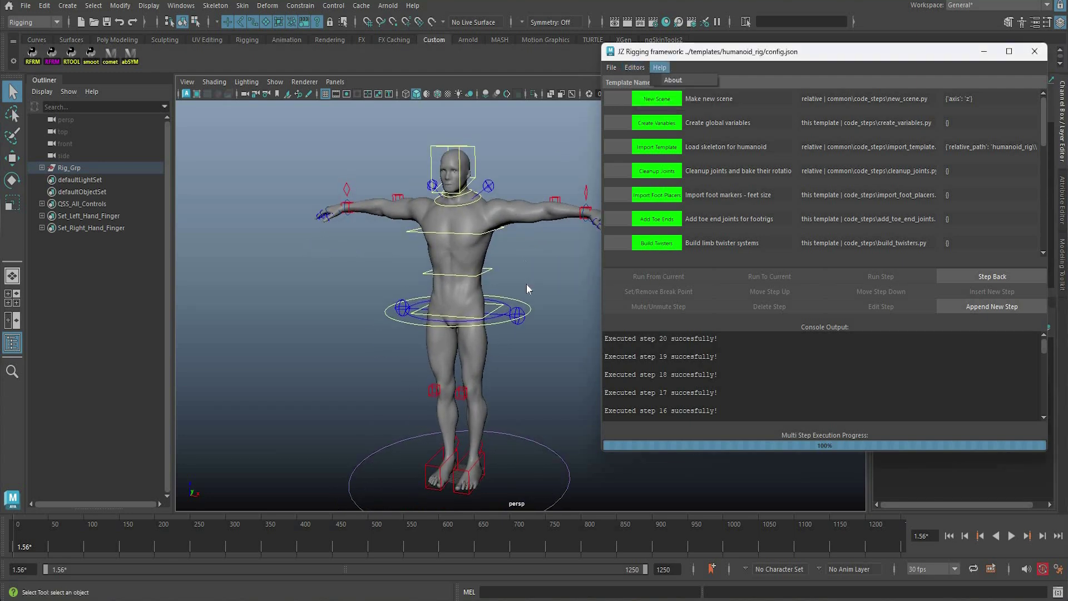
{"action": "left_click", "coordinate": [644, 82]}
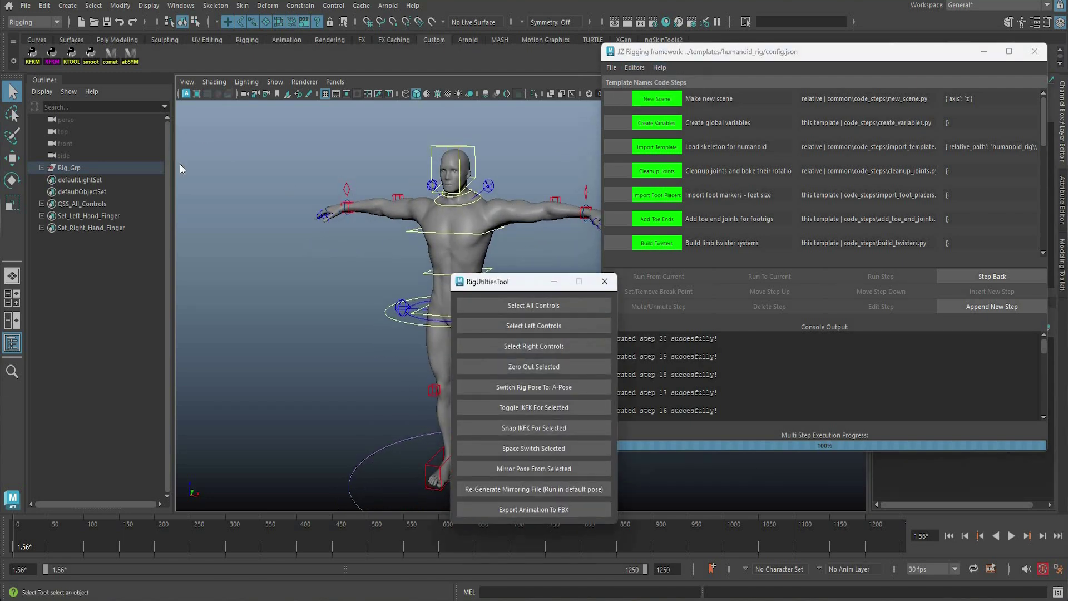
- Select all, left and right rig controls in turn, and switch the rig pose to A-Pose
{"action": "left_click", "coordinate": [183, 145]}
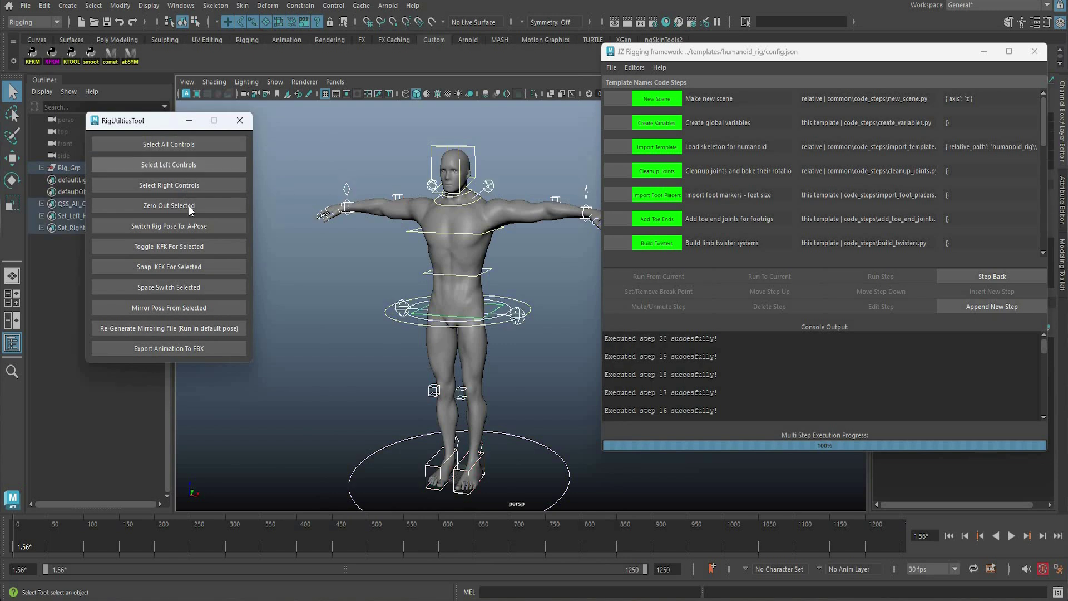
{"action": "left_click", "coordinate": [184, 165]}
{"action": "left_click", "coordinate": [186, 185]}
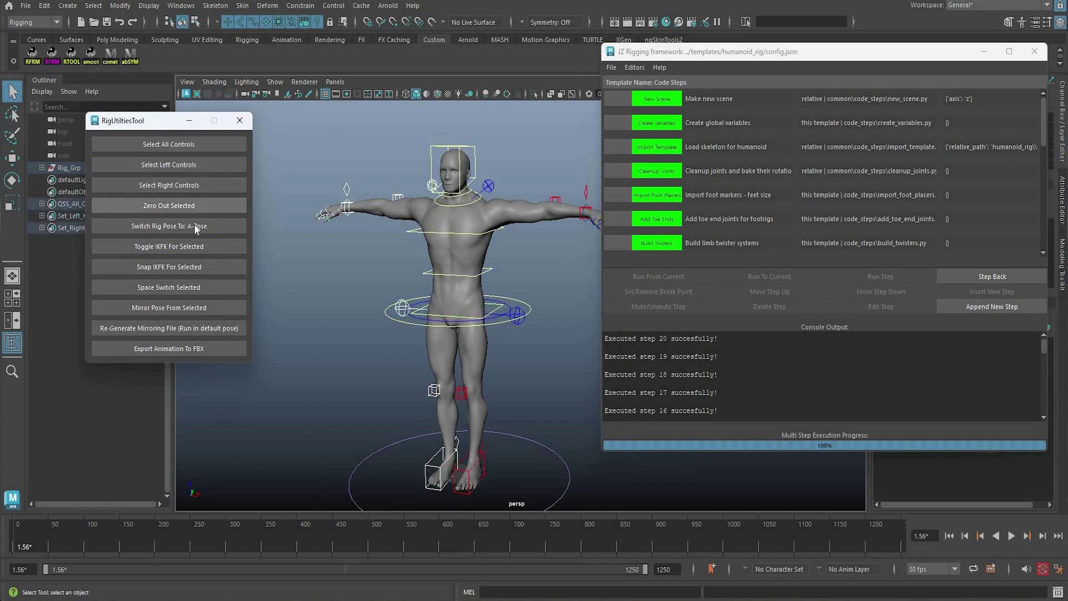
{"action": "left_click", "coordinate": [209, 232]}
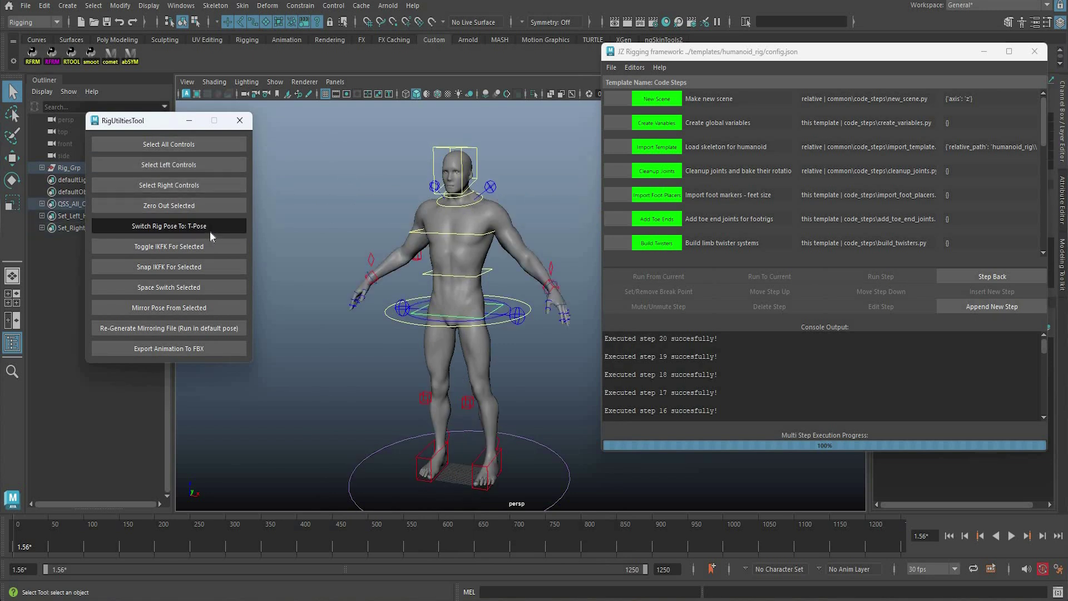
- Toggle the left leg from IK to FK and back to IK using its ankle control
{"action": "left_click", "coordinate": [185, 251]}
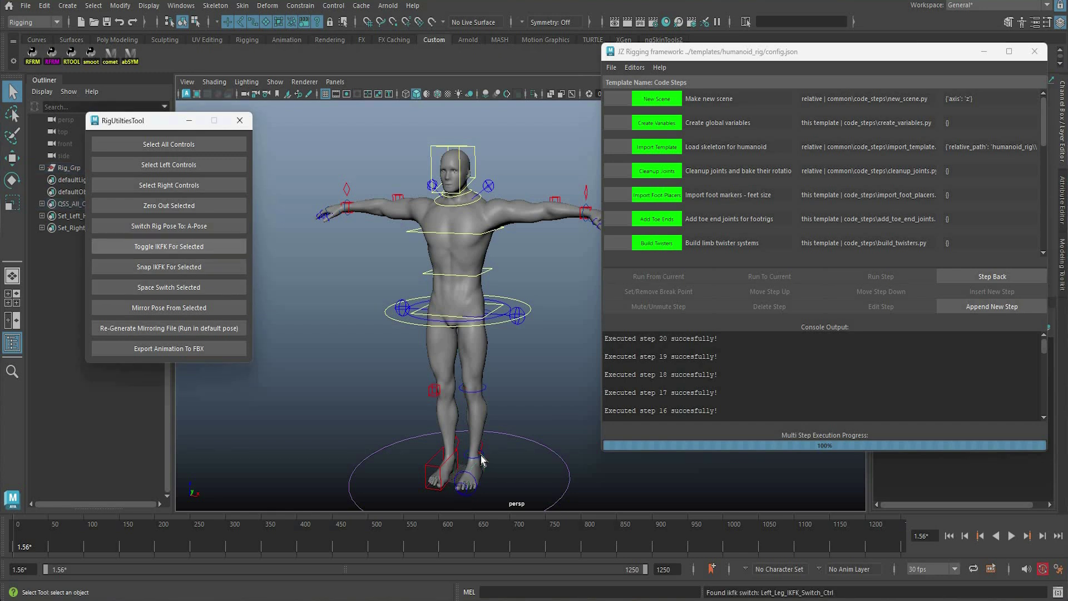
{"action": "left_click", "coordinate": [473, 457]}
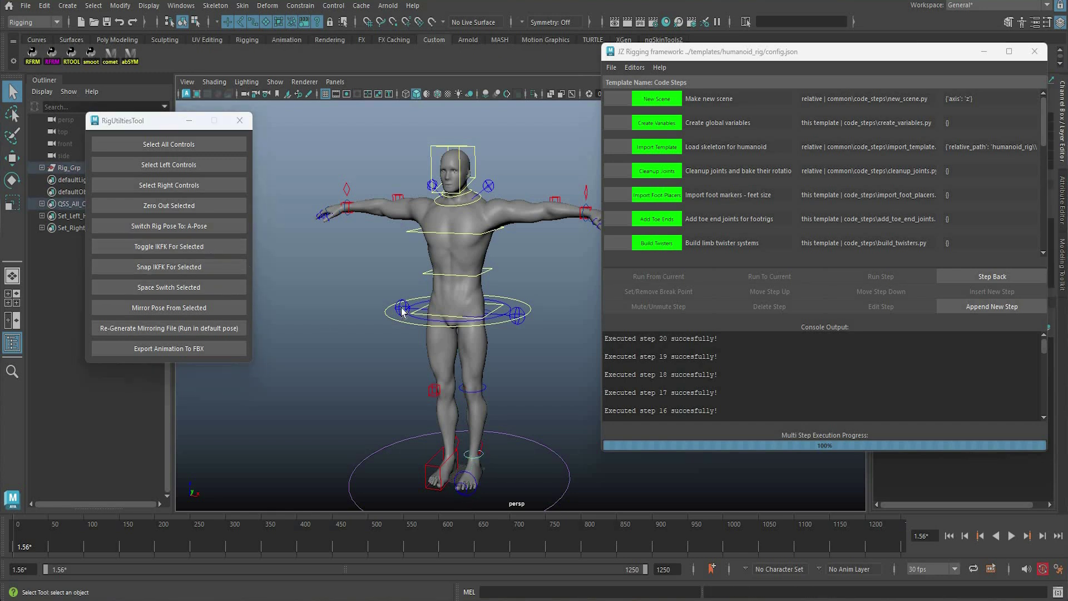
{"action": "left_click", "coordinate": [168, 246]}
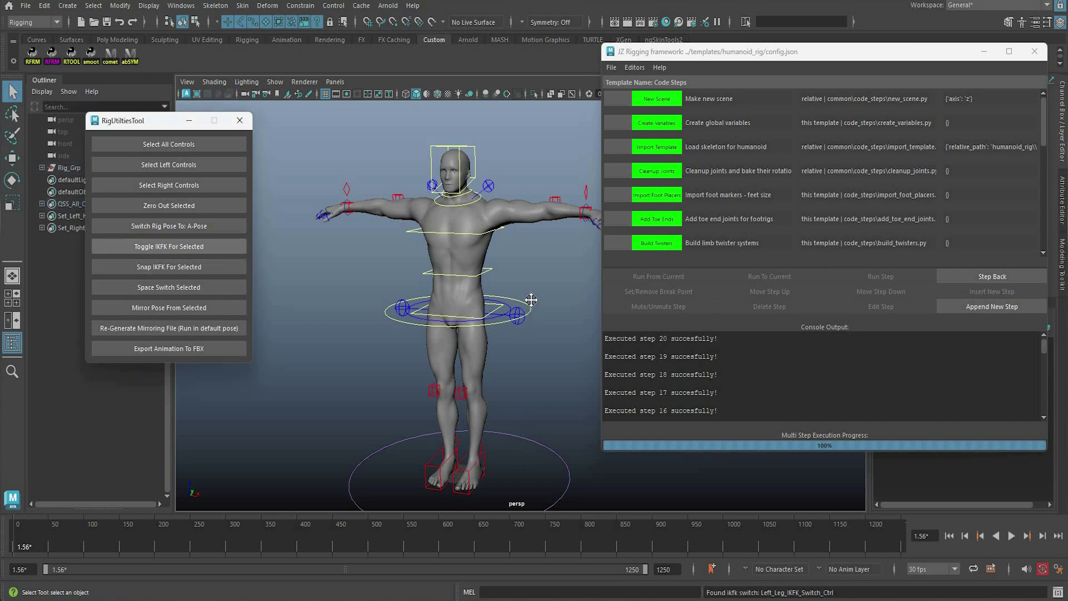
- Move the humanoid's left foot IK control up and outward to bend the leg
{"action": "middle_click_drag", "start_coordinate": [500, 333], "coordinate": [503, 308], "text": "alt"}
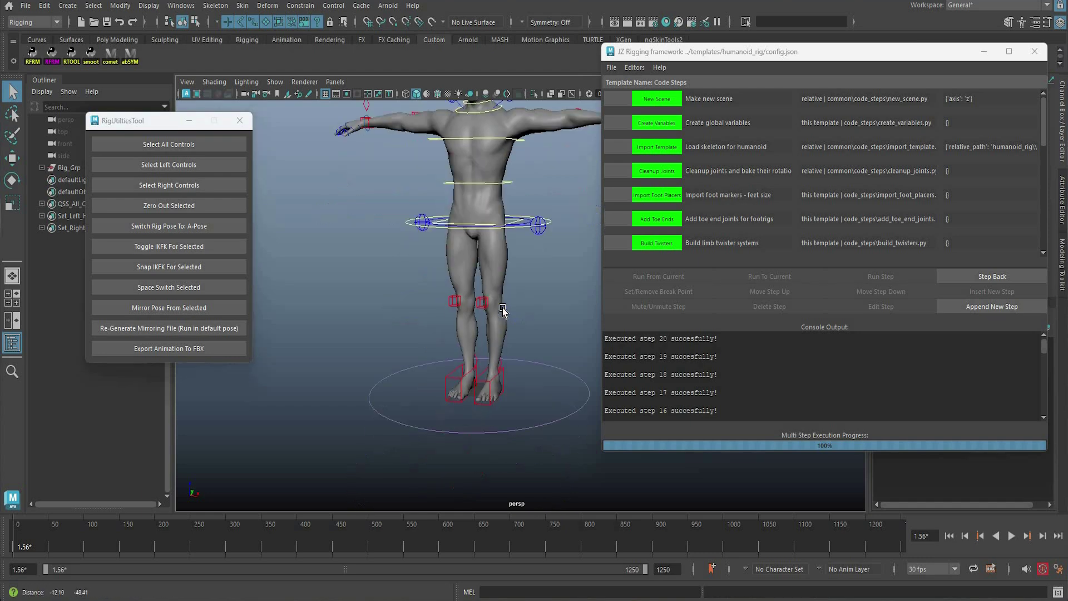
{"action": "left_click_drag", "start_coordinate": [503, 307], "coordinate": [463, 331], "text": "alt"}
{"action": "left_click", "coordinate": [494, 351]}
{"action": "key", "text": "w"}
{"action": "mouse_move", "coordinate": [480, 322]}
{"action": "middle_mouse_down", "text": "shift"}
{"action": "mouse_move", "coordinate": [464, 306]}
{"action": "mouse_move", "coordinate": [486, 310]}
{"action": "middle_mouse_up", "text": "shift"}
{"action": "key", "text": "q"}
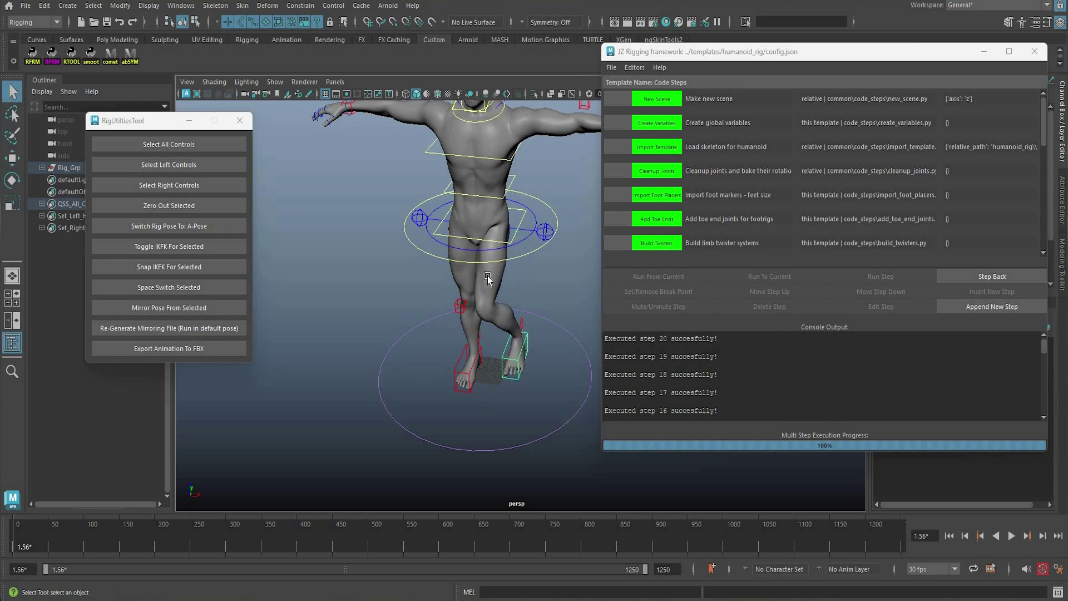
- Move the left knee control outward and restore the textured shaded display
{"action": "left_click", "coordinate": [486, 274]}
{"action": "key", "text": "w"}
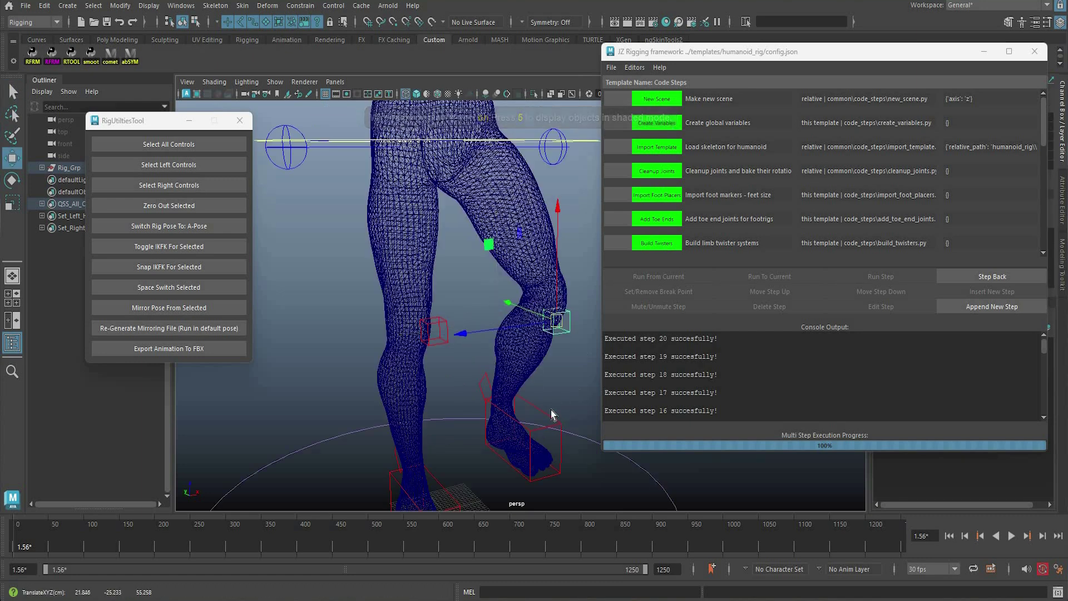
{"action": "left_click_drag", "start_coordinate": [551, 409], "coordinate": [565, 373], "text": "alt"}
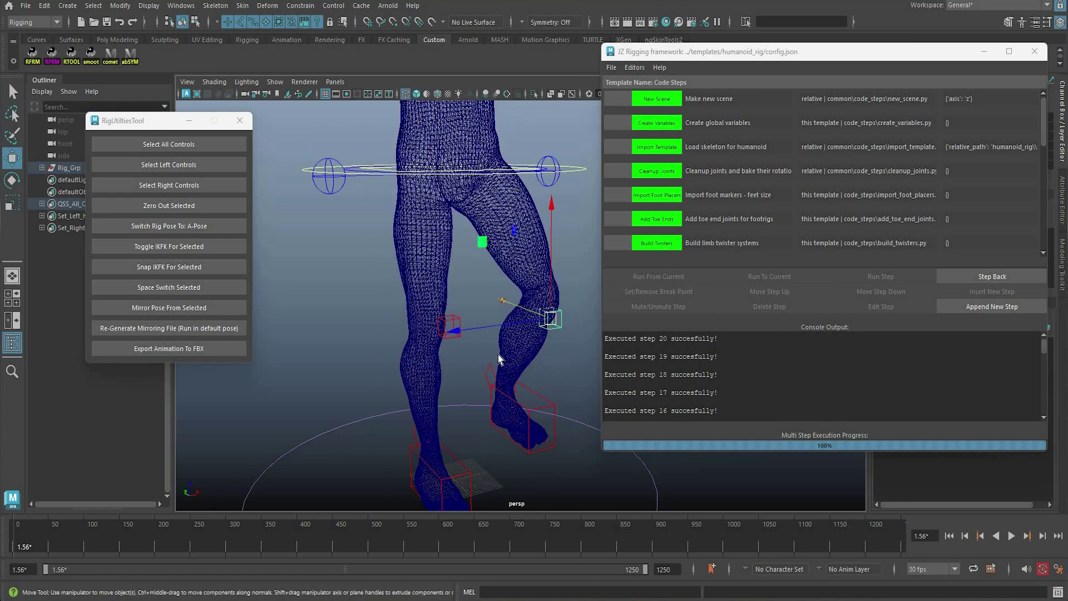
{"action": "key", "text": "6"}
{"action": "key", "text": "q"}
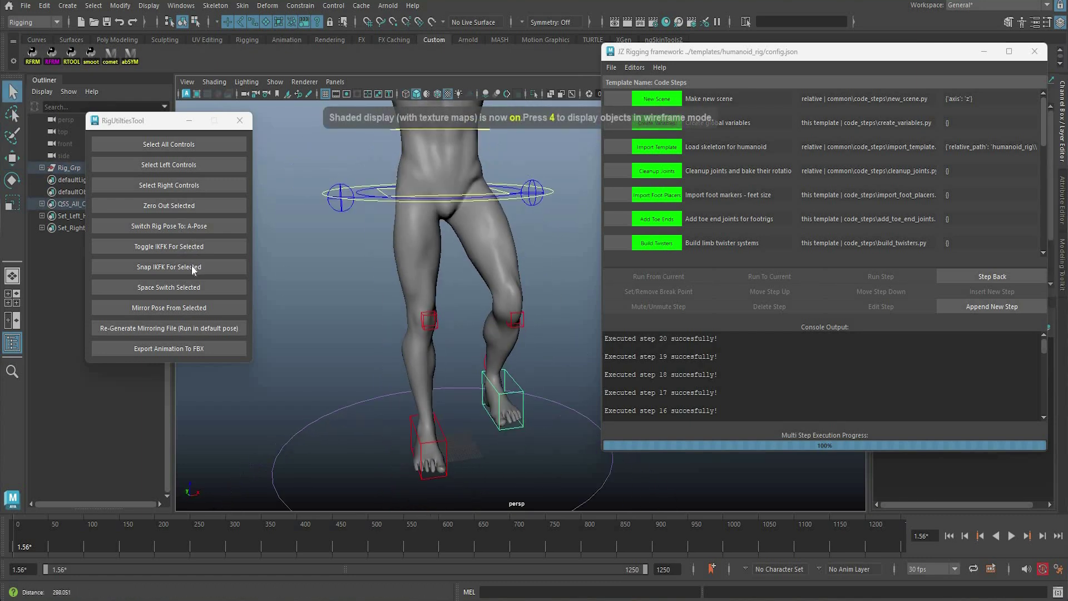
- Snap the left leg from IK to FK, and mirror the pose from all left controls onto the right side
{"action": "left_click", "coordinate": [192, 265]}
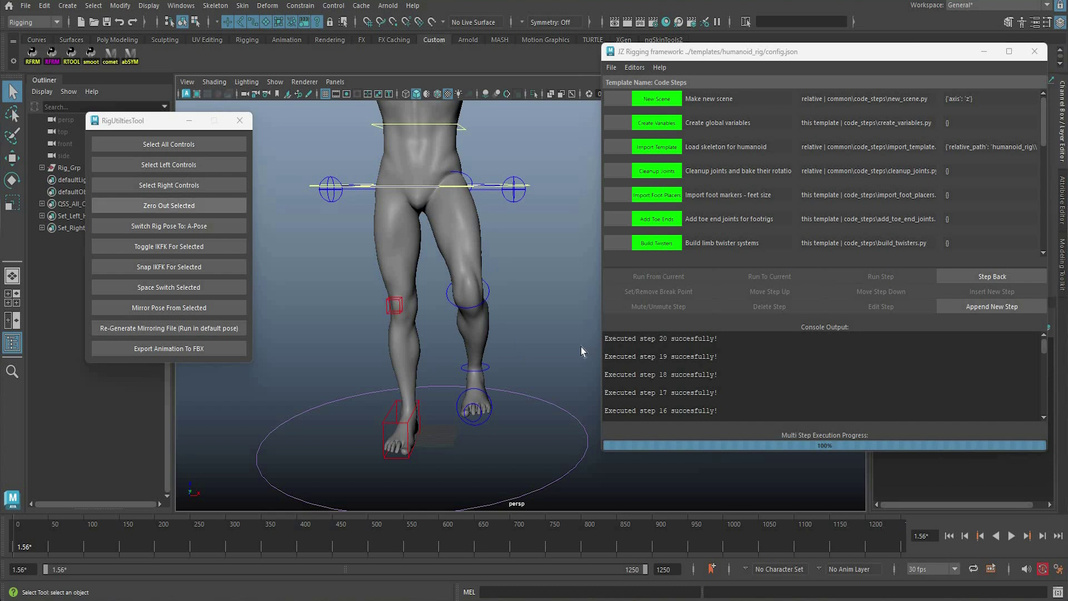
{"action": "left_click", "coordinate": [173, 165]}
{"action": "left_click", "coordinate": [193, 309]}
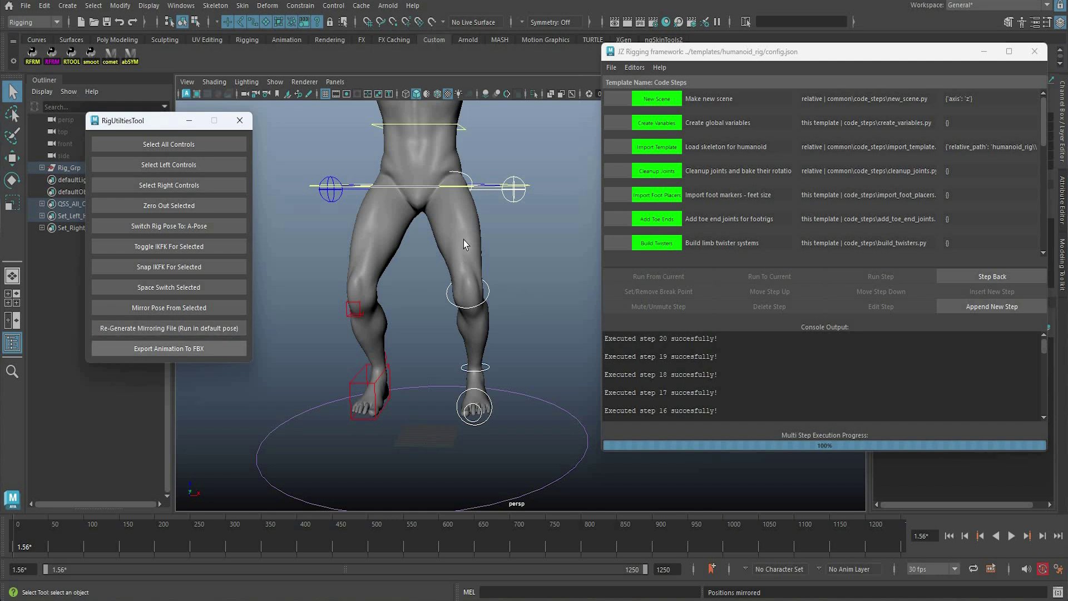
{"action": "scroll", "coordinate": [529, 161], "scroll_direction": "down", "scroll_amount": 5}
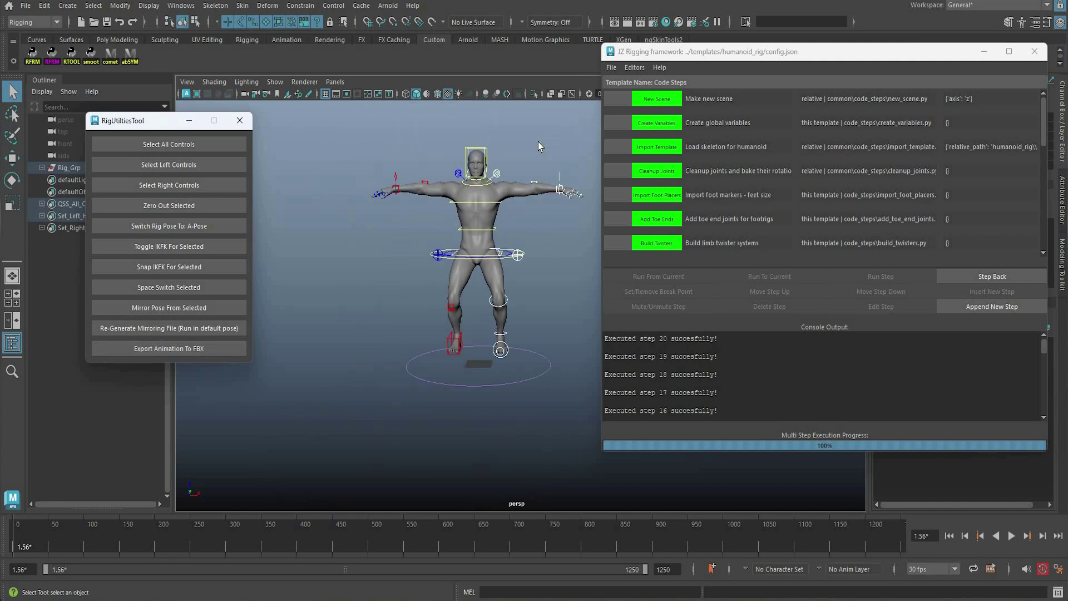
{"action": "scroll", "coordinate": [486, 319], "scroll_direction": "up", "scroll_amount": 1}
{"action": "left_click", "coordinate": [466, 319]}
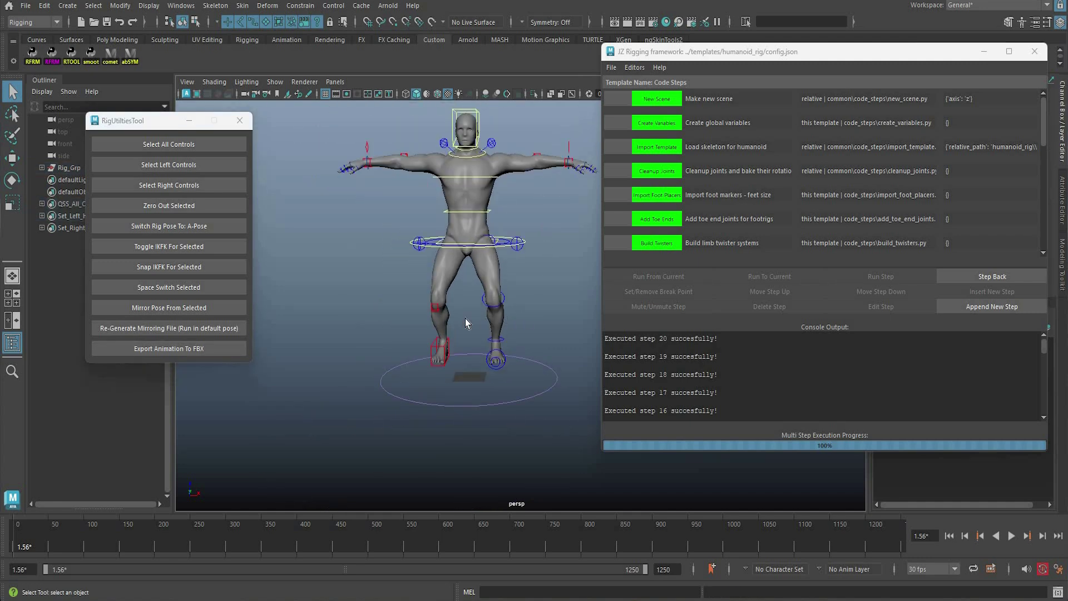
- Load the recent quadruped_rig/config.json template and run all of its build steps
{"action": "left_click", "coordinate": [612, 67]}
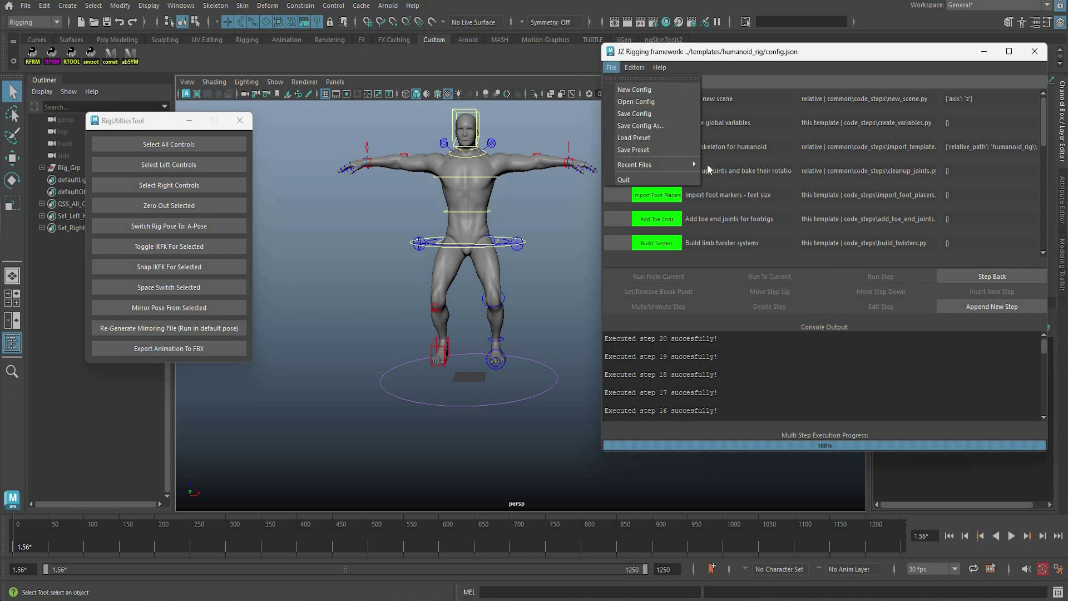
{"action": "mouse_move", "coordinate": [685, 164]}
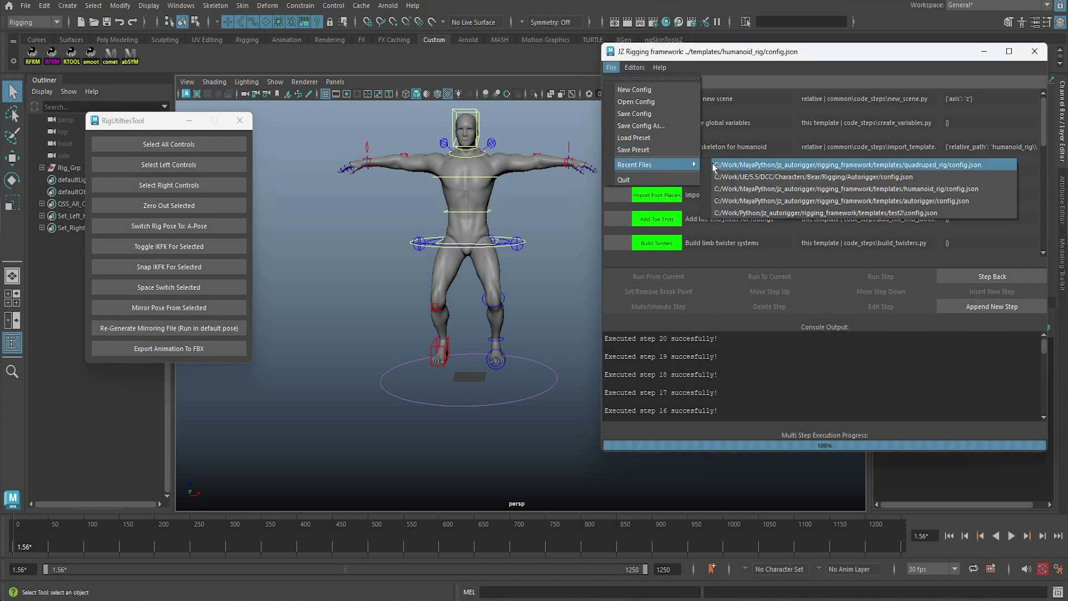
{"action": "key", "text": "Return"}
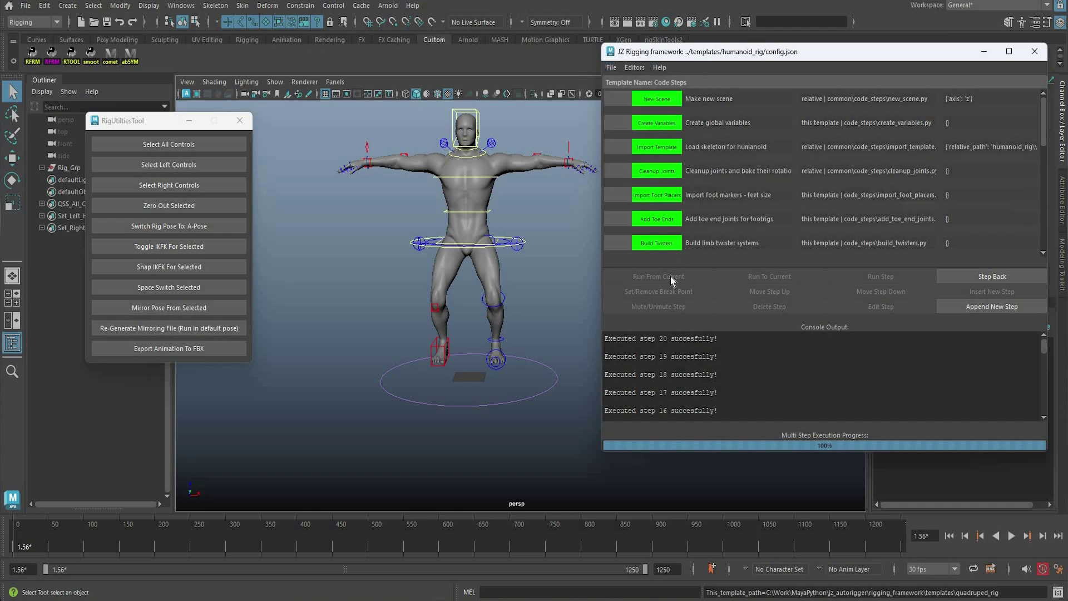
{"action": "left_click", "coordinate": [658, 277]}
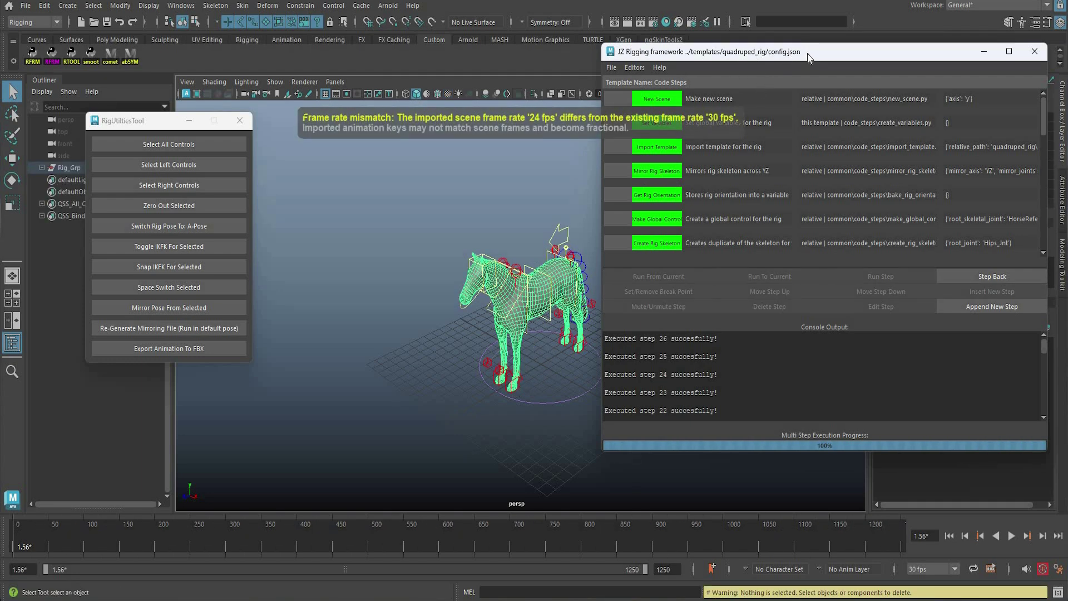
- Try moving the horse's body with the arrow control above its hips, and undo the move
{"action": "left_click_drag", "start_coordinate": [656, 52], "coordinate": [704, 52]}
{"action": "left_click_drag", "start_coordinate": [579, 208], "coordinate": [558, 201], "text": "alt"}
{"action": "scroll", "coordinate": [491, 218], "scroll_direction": "up", "scroll_amount": 4}
{"action": "middle_click_drag", "start_coordinate": [492, 218], "coordinate": [452, 211], "text": "alt"}
{"action": "scroll", "coordinate": [488, 275], "scroll_direction": "up", "scroll_amount": 3}
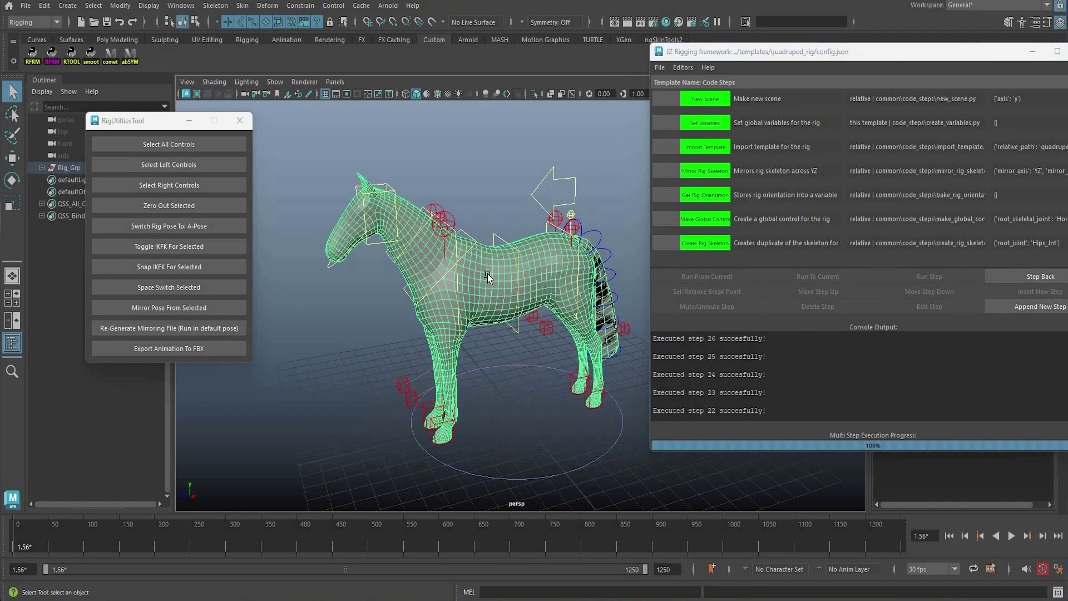
{"action": "left_click_drag", "start_coordinate": [517, 306], "coordinate": [487, 284], "text": "alt"}
{"action": "left_click_drag", "start_coordinate": [558, 178], "coordinate": [569, 201]}
{"action": "middle_click_drag", "start_coordinate": [571, 274], "coordinate": [492, 286], "text": "alt"}
{"action": "key", "text": "w"}
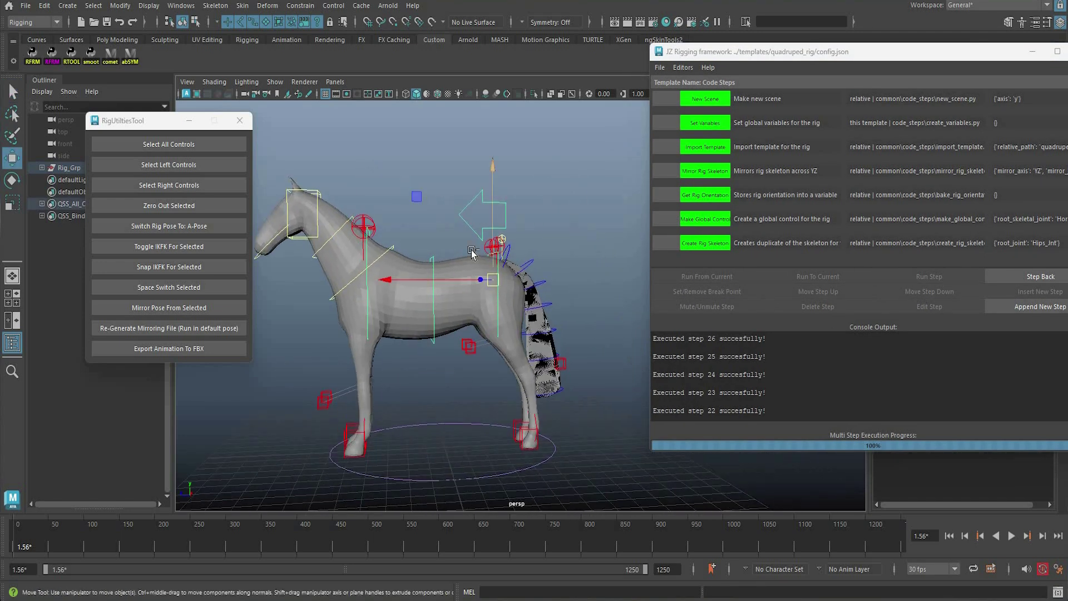
{"action": "mouse_move", "coordinate": [493, 279]}
{"action": "left_mouse_down"}
{"action": "mouse_move", "coordinate": [453, 193]}
{"action": "mouse_move", "coordinate": [513, 228]}
{"action": "mouse_move", "coordinate": [508, 281]}
{"action": "left_mouse_up"}
{"action": "key", "text": "ctrl+z"}
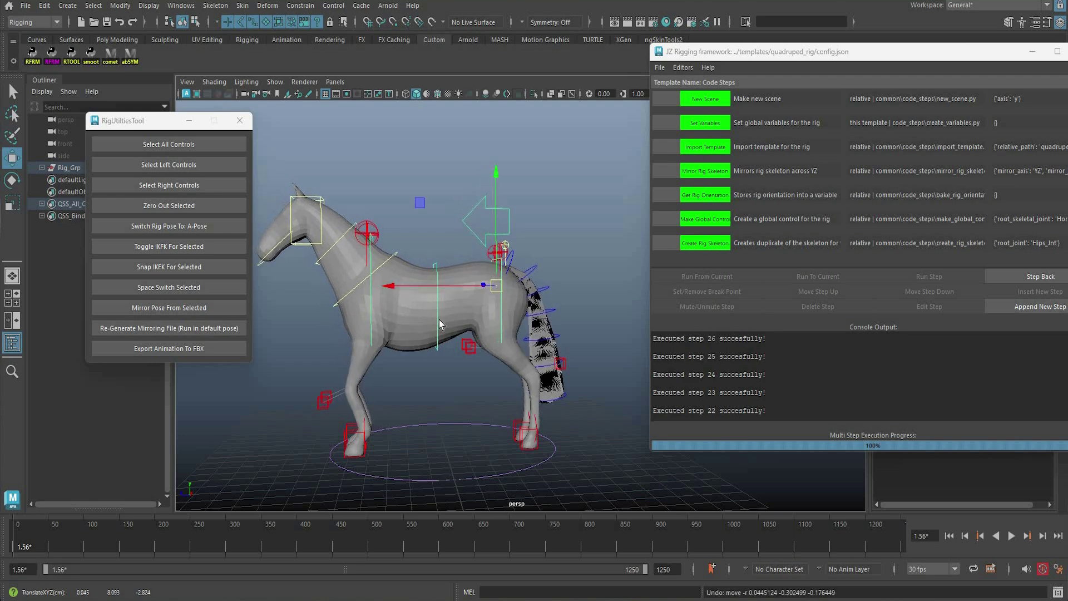
- Try lifting the horse's left hind hoof with its IK control, and undo the move
{"action": "key", "text": "q"}
{"action": "left_click_drag", "start_coordinate": [387, 295], "coordinate": [477, 294], "text": "alt"}
{"action": "scroll", "coordinate": [486, 383], "scroll_direction": "up", "scroll_amount": 10}
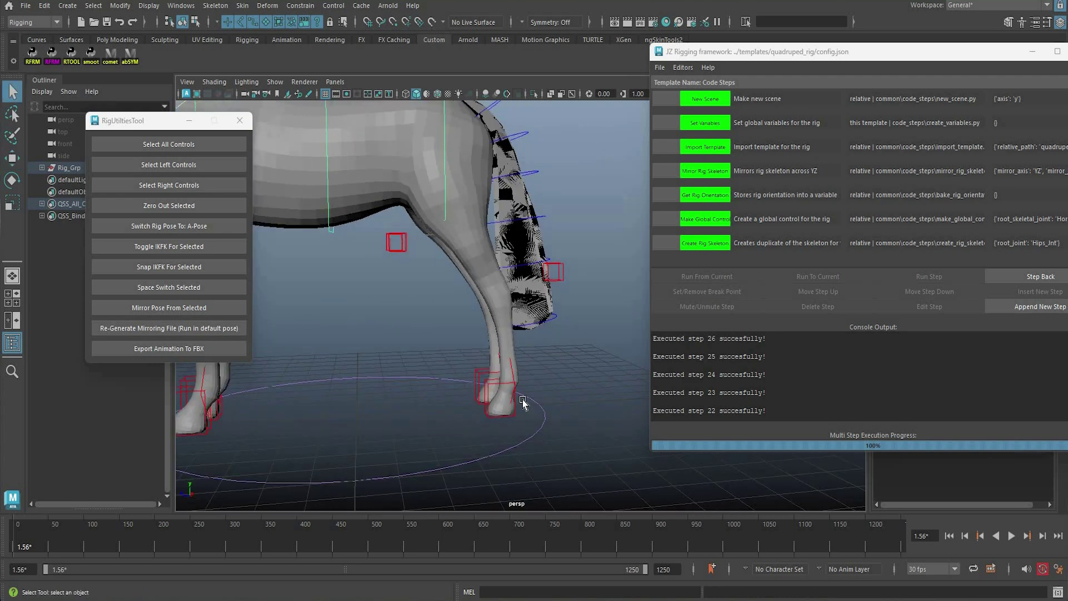
{"action": "left_click", "coordinate": [495, 382]}
{"action": "key", "text": "w"}
{"action": "left_click_drag", "start_coordinate": [582, 334], "coordinate": [562, 340], "text": "alt"}
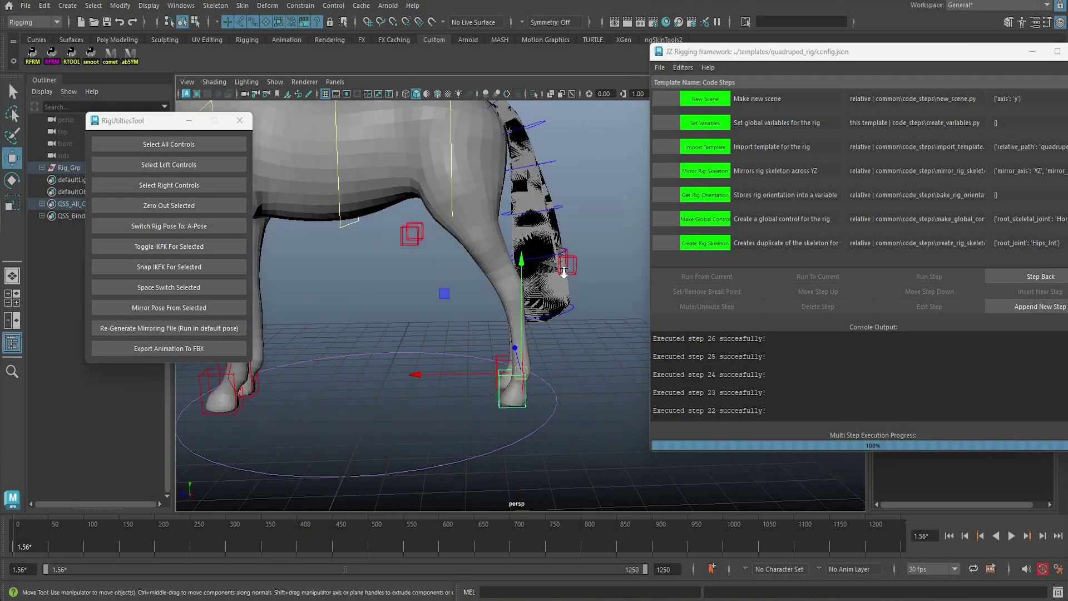
{"action": "left_click_drag", "start_coordinate": [521, 373], "coordinate": [537, 286]}
{"action": "key", "text": "q"}
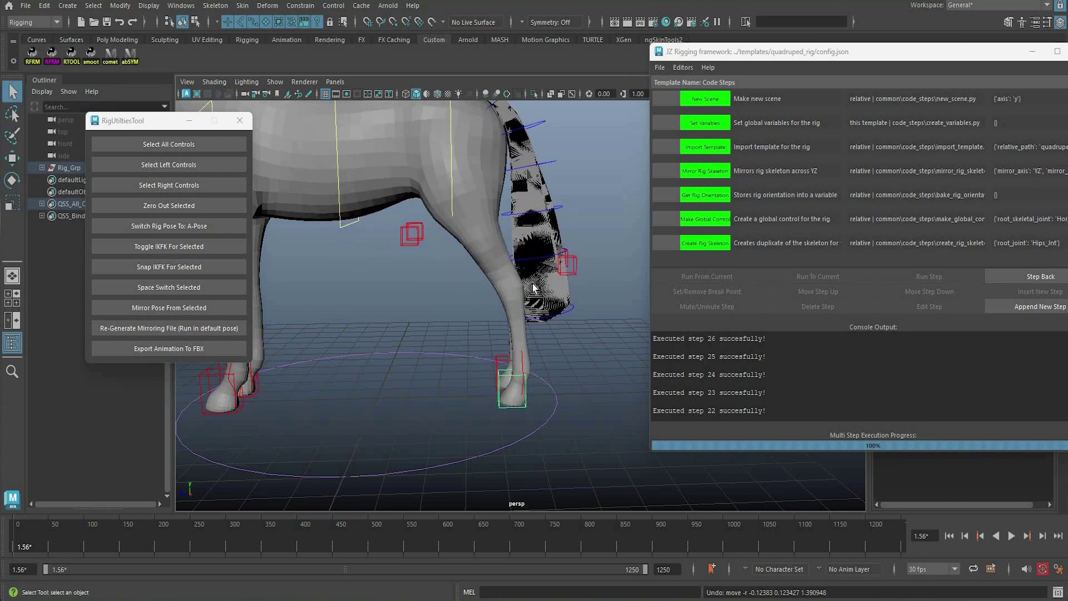
- Examine the whole horse rig and its controls from a front three-quarter angle
{"action": "scroll", "coordinate": [537, 286], "scroll_direction": "down", "scroll_amount": 4}
{"action": "left_click_drag", "start_coordinate": [336, 266], "coordinate": [393, 264], "text": "alt"}
{"action": "scroll", "coordinate": [392, 265], "scroll_direction": "down", "scroll_amount": 5}
{"action": "middle_click_drag", "start_coordinate": [379, 201], "coordinate": [392, 242], "text": "alt"}
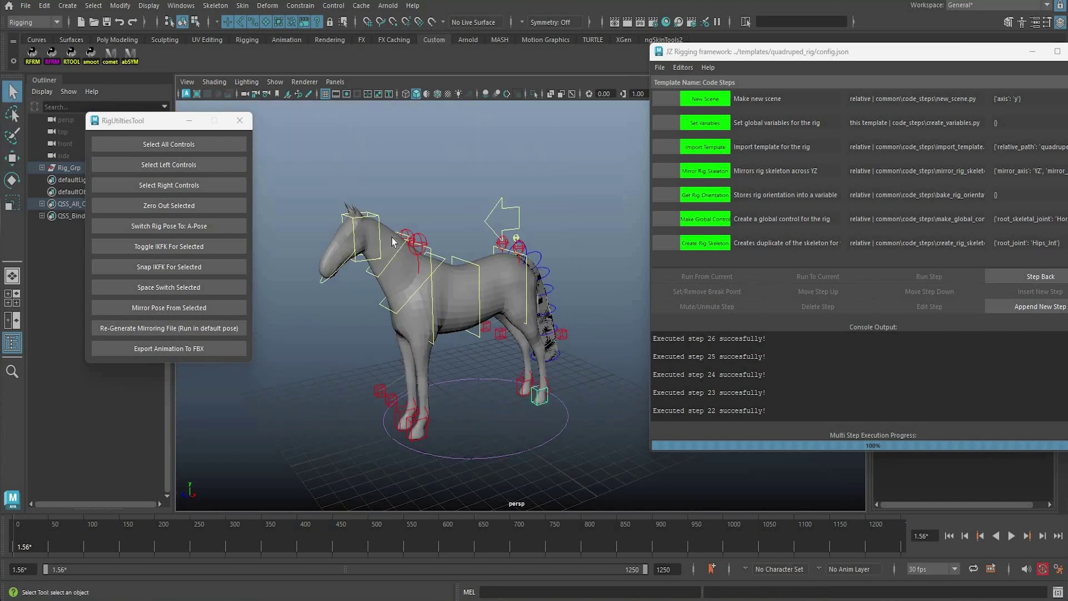
{"action": "left_click_drag", "start_coordinate": [392, 242], "coordinate": [411, 242], "text": "alt"}
{"action": "scroll", "coordinate": [410, 242], "scroll_direction": "up", "scroll_amount": 1}
{"action": "middle_click_drag", "start_coordinate": [410, 241], "coordinate": [432, 228], "text": "alt"}
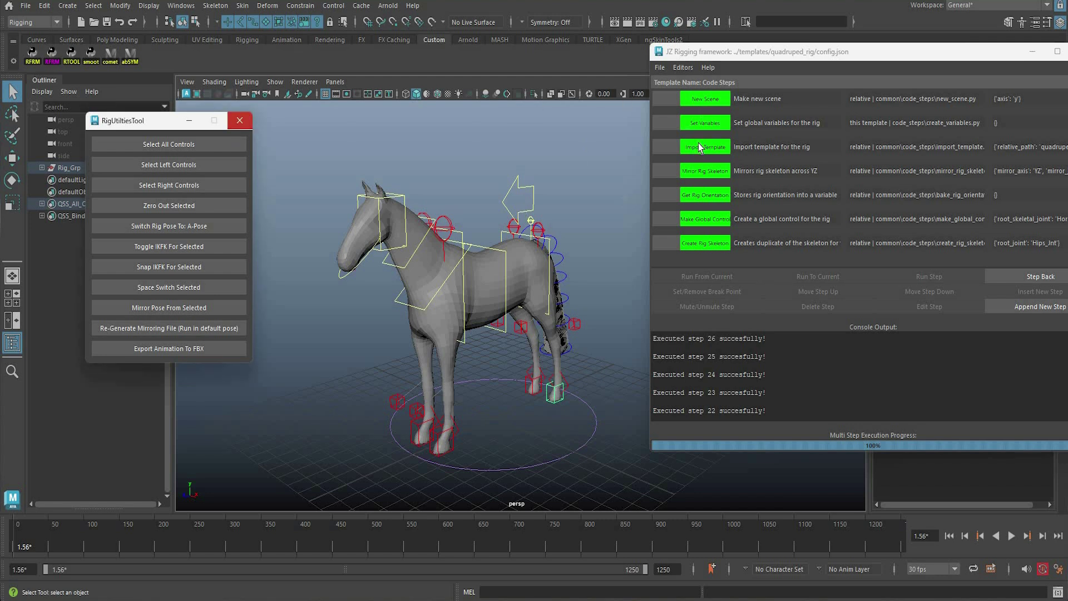
- Close the rig utilities window and open config.json from the autorigger template folder
{"action": "left_click", "coordinate": [240, 120]}
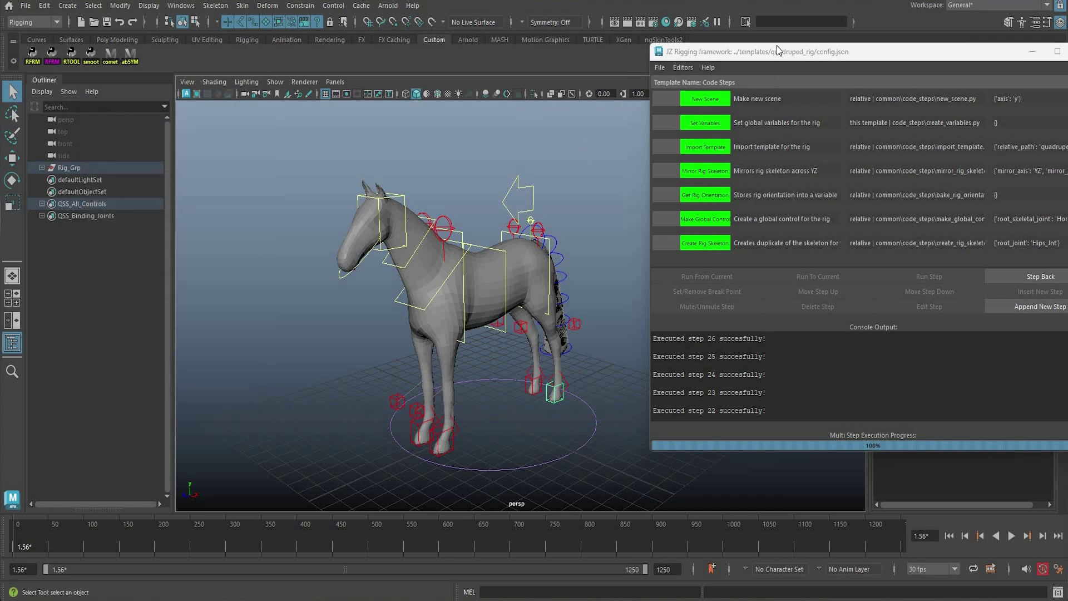
{"action": "left_click_drag", "start_coordinate": [774, 51], "coordinate": [739, 49]}
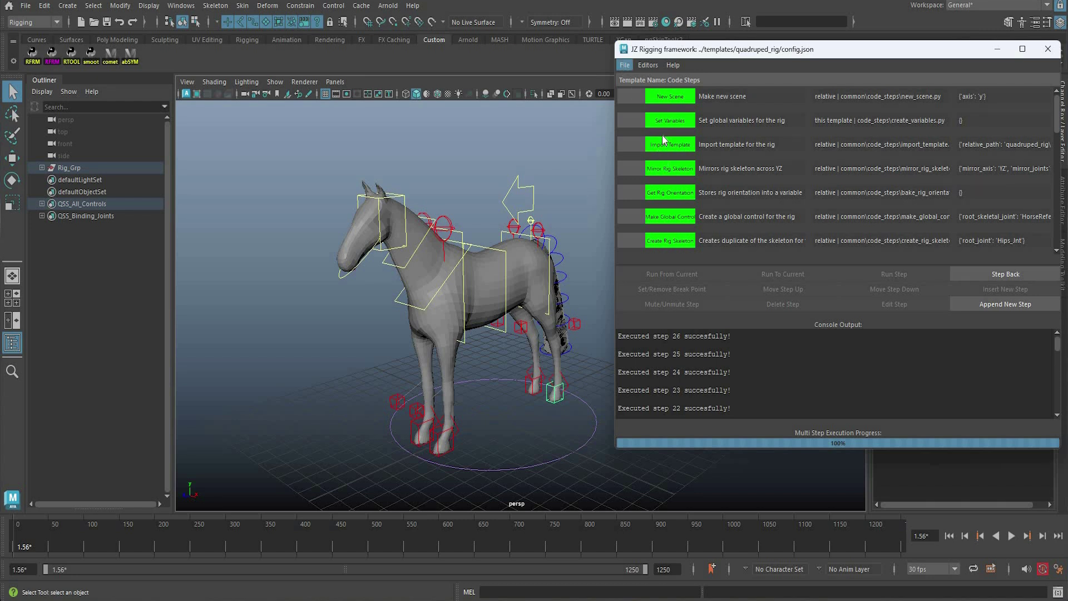
{"action": "left_click", "coordinate": [626, 65]}
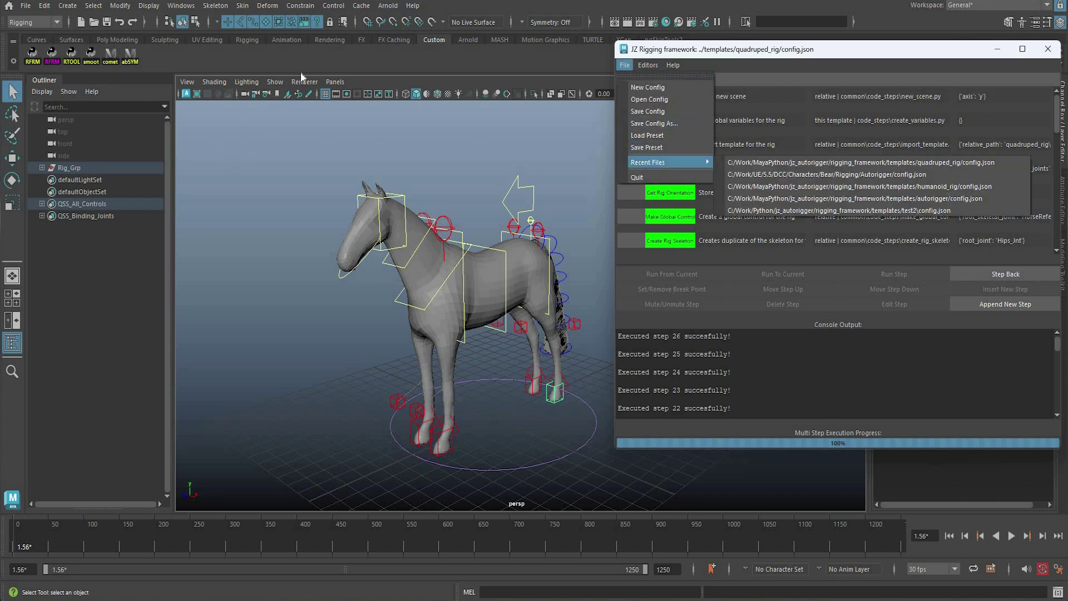
{"action": "left_click", "coordinate": [647, 99]}
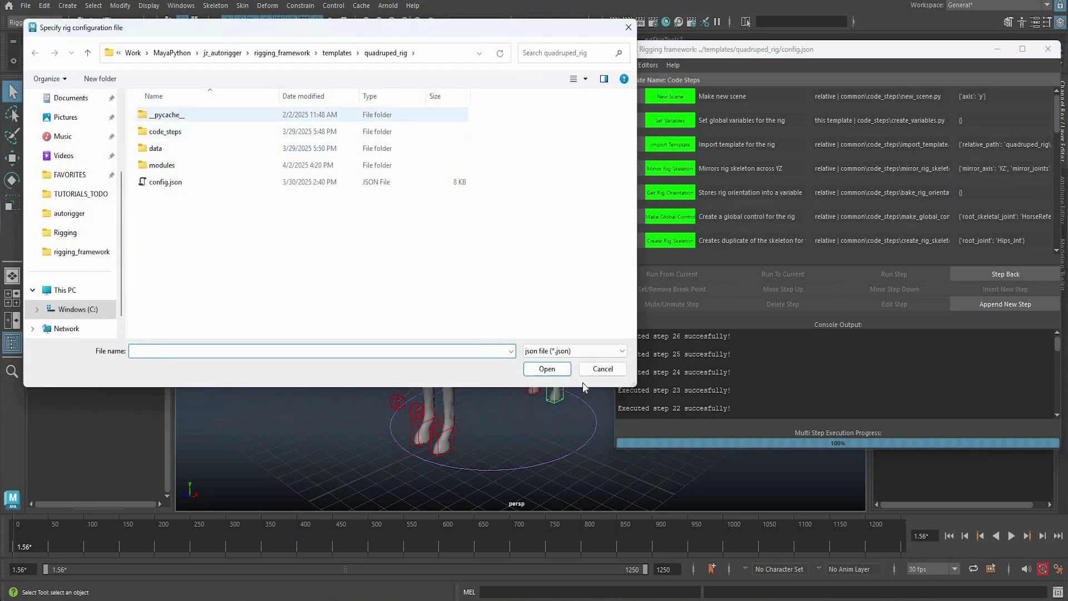
{"action": "left_click", "coordinate": [337, 53]}
{"action": "left_click", "coordinate": [256, 148]}
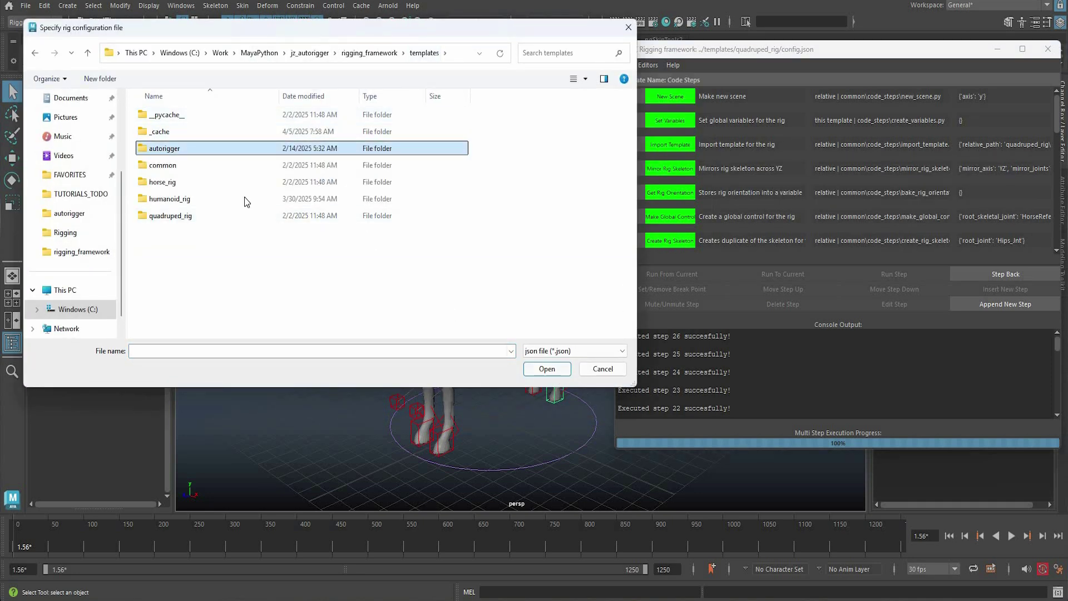
{"action": "key", "text": "Return"}
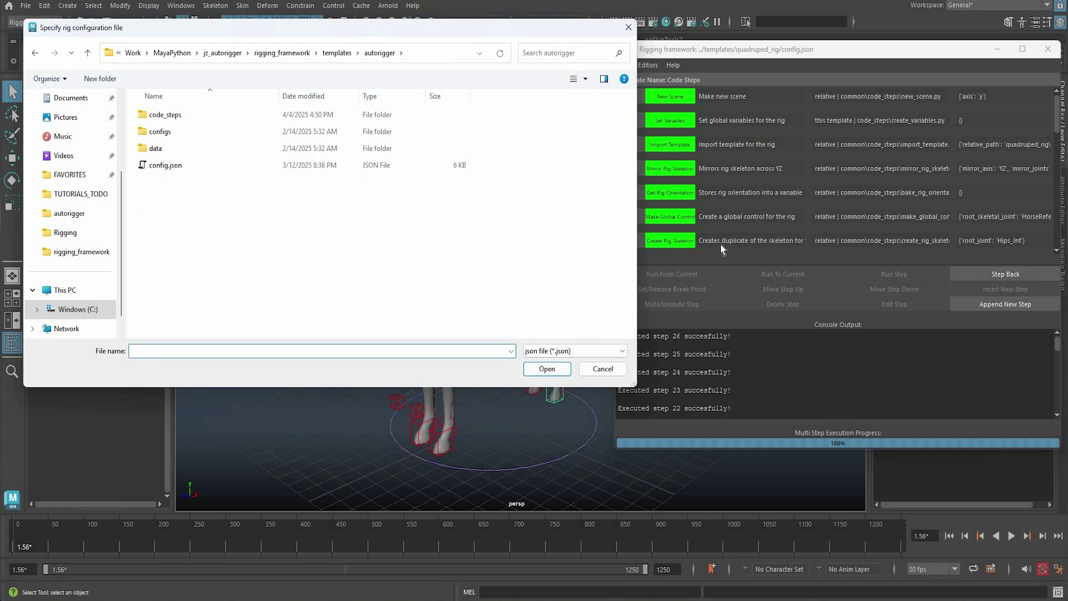
{"action": "key", "text": "shift+Tab"}
{"action": "key", "text": "End"}
{"action": "key", "text": "Return"}
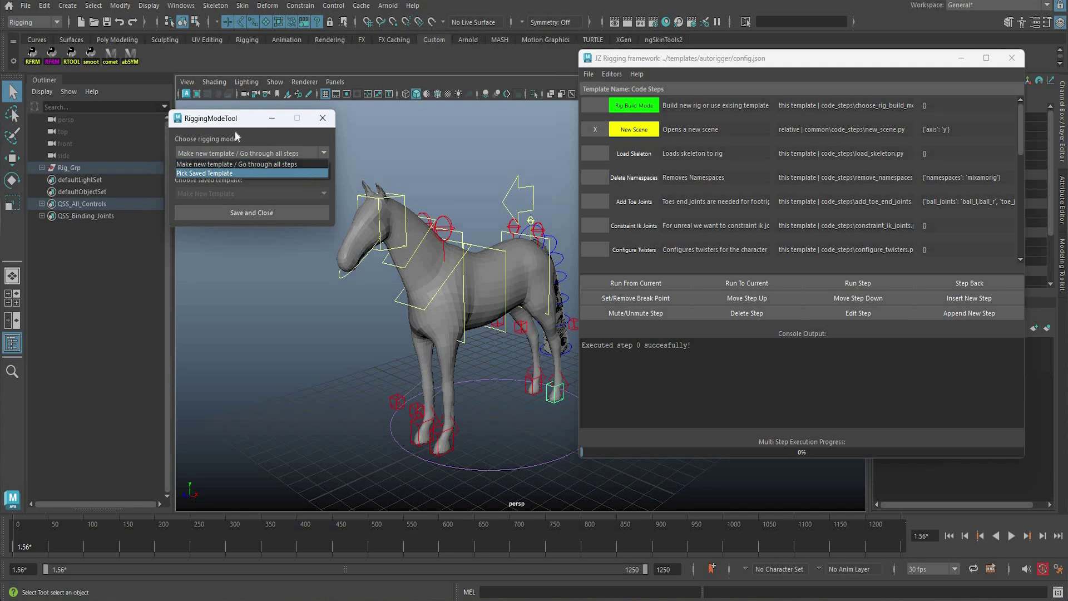
- Choose the saved Ghoul template in the Pick Saved Template rigging mode and run the remaining build steps
{"action": "left_click", "coordinate": [207, 173]}
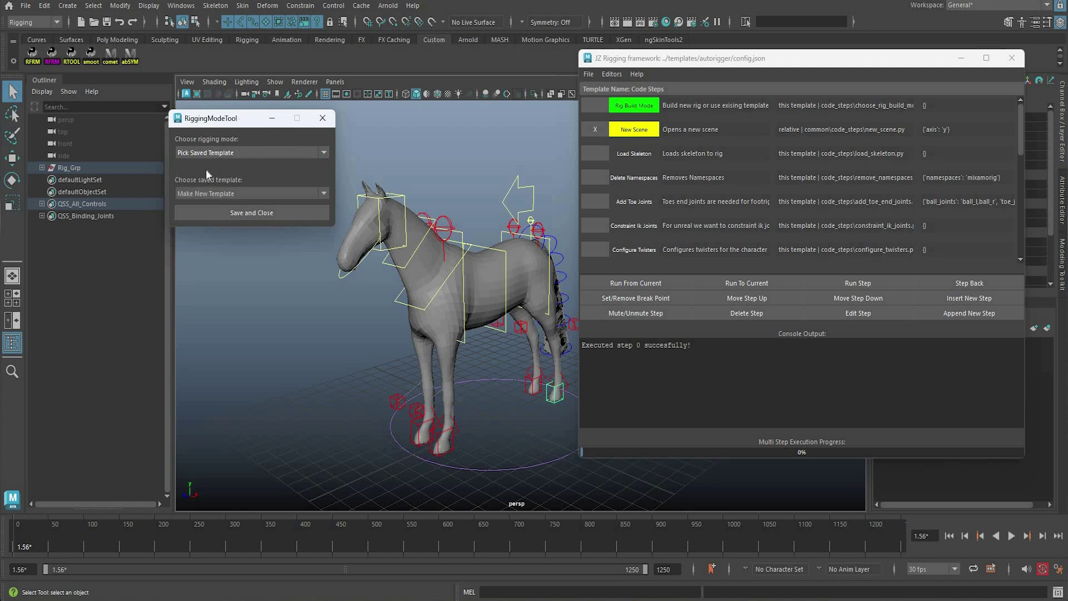
{"action": "left_click", "coordinate": [203, 171]}
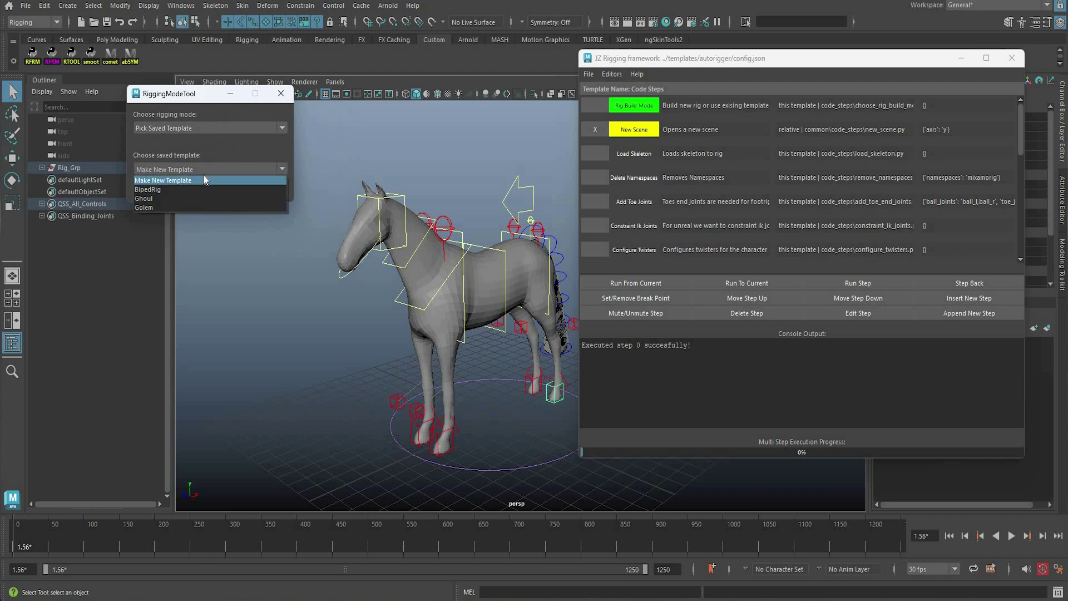
{"action": "left_click", "coordinate": [226, 197]}
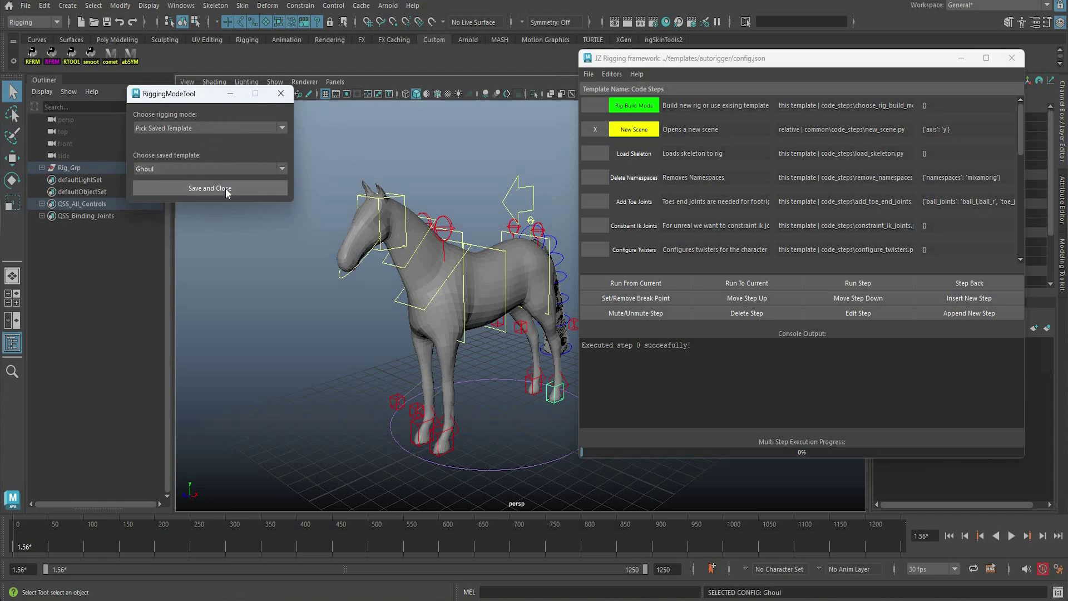
{"action": "left_click", "coordinate": [635, 283]}
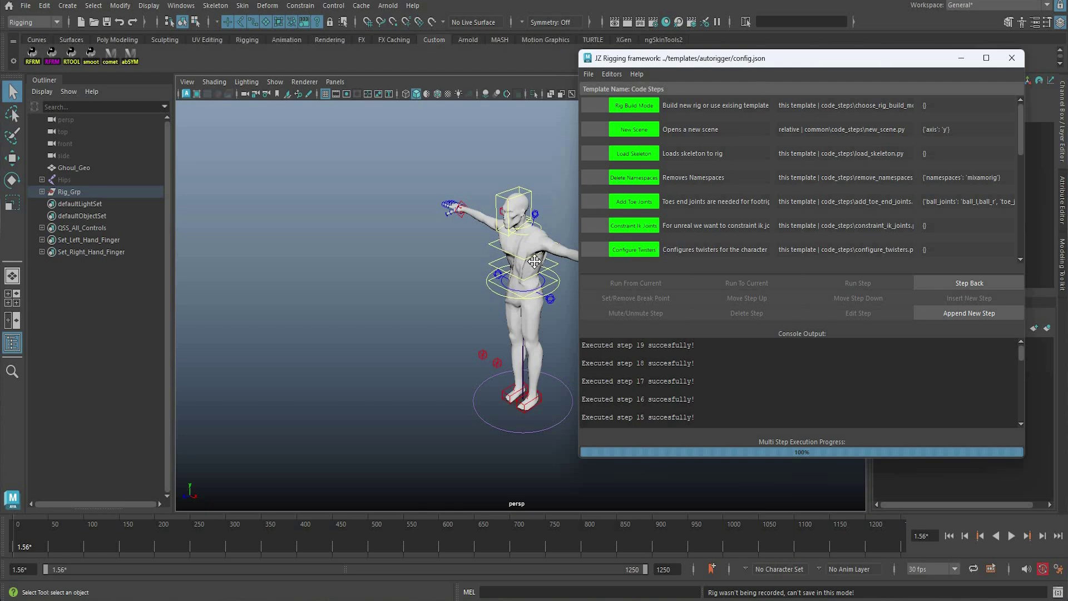
- Show the ghoul character with its texture maps and view the rig from the front
{"action": "left_click_drag", "start_coordinate": [621, 57], "coordinate": [712, 46]}
{"action": "left_click_drag", "start_coordinate": [526, 234], "coordinate": [562, 208], "text": "alt"}
{"action": "right_click_drag", "start_coordinate": [506, 218], "coordinate": [590, 189], "text": "alt"}
{"action": "middle_click_drag", "start_coordinate": [593, 187], "coordinate": [560, 216], "text": "alt"}
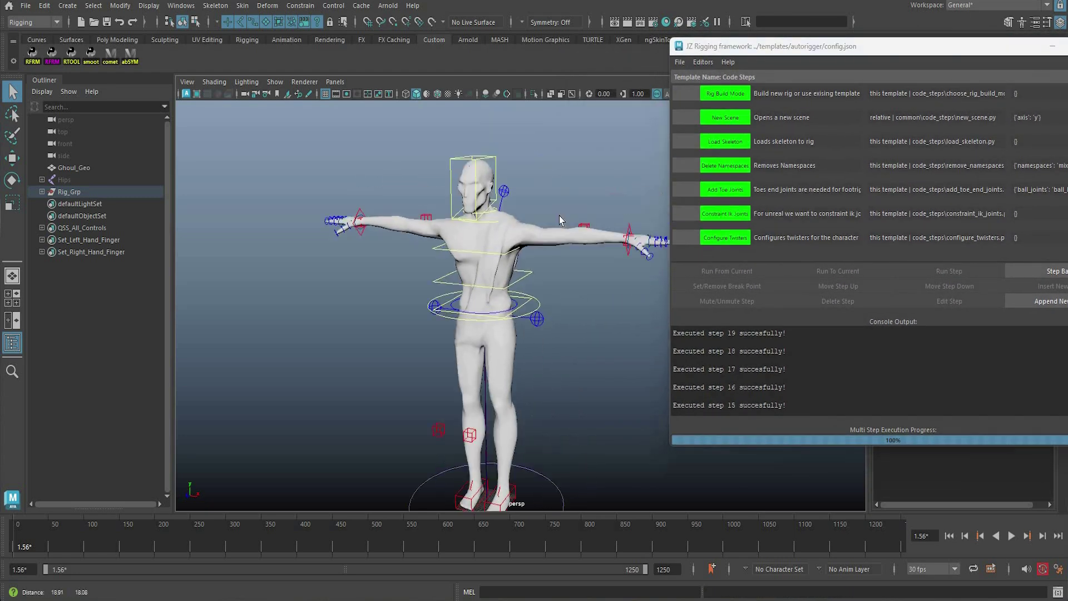
{"action": "right_click_drag", "start_coordinate": [547, 155], "coordinate": [534, 199], "text": "alt"}
{"action": "key", "text": "6"}
{"action": "left_click_drag", "start_coordinate": [522, 229], "coordinate": [483, 245], "text": "alt"}
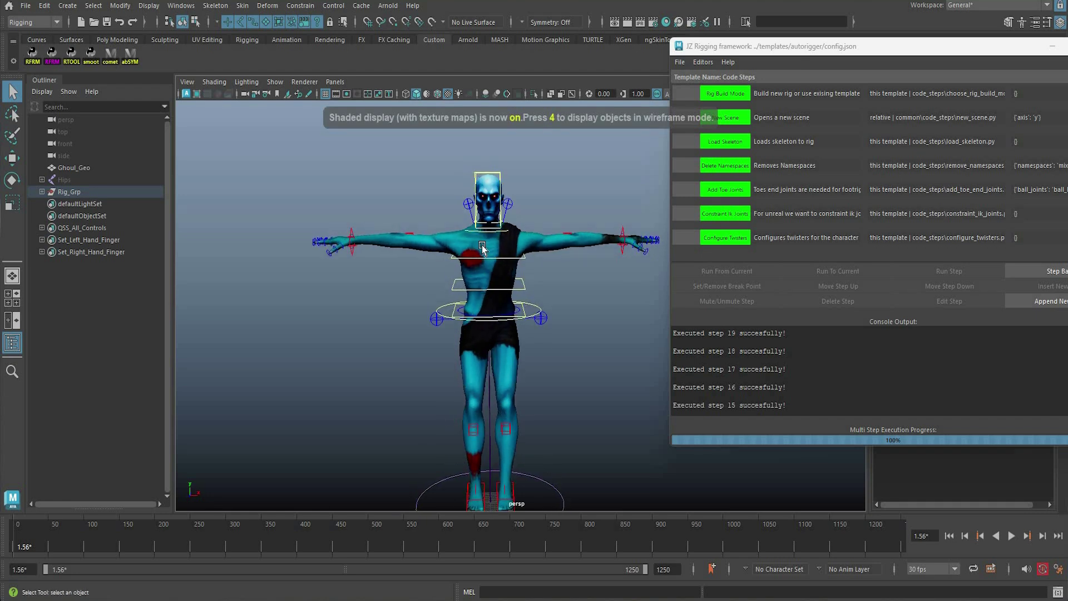
- Try moving the ghoul's body with its hip control, and undo the move
{"action": "middle_click_drag", "start_coordinate": [479, 328], "coordinate": [472, 261], "text": "alt"}
{"action": "right_click_drag", "start_coordinate": [470, 260], "coordinate": [471, 251], "text": "alt"}
{"action": "left_click", "coordinate": [472, 240]}
{"action": "key", "text": "w"}
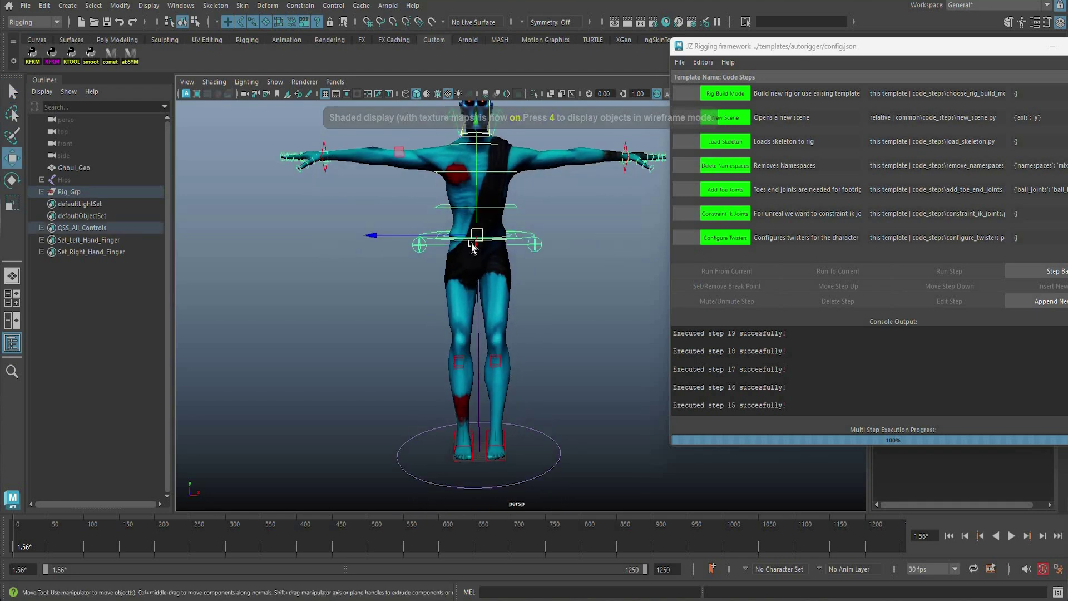
{"action": "mouse_move", "coordinate": [521, 291]}
{"action": "middle_mouse_down"}
{"action": "mouse_move", "coordinate": [566, 333]}
{"action": "mouse_move", "coordinate": [533, 328]}
{"action": "mouse_move", "coordinate": [516, 296]}
{"action": "middle_mouse_up"}
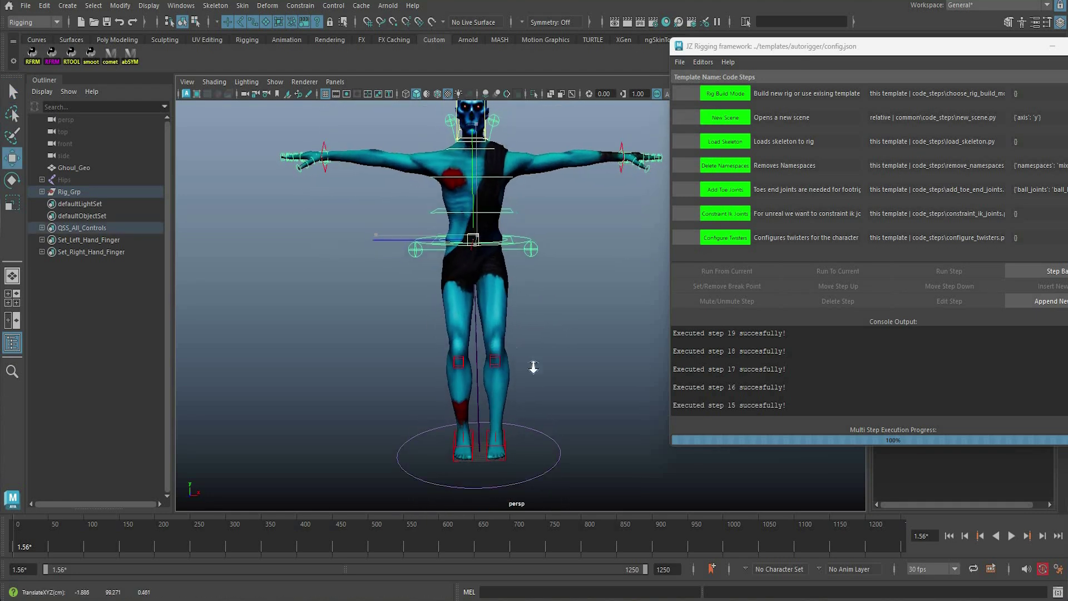
{"action": "key", "text": "ctrl+z"}
{"action": "key", "text": "q"}
- Inspect the attributes of the ghoul's left foot IK control, including ball_roll, and deselect the control
{"action": "left_click_drag", "start_coordinate": [506, 315], "coordinate": [399, 369], "text": "alt"}
{"action": "right_click_drag", "start_coordinate": [399, 370], "coordinate": [439, 362], "text": "alt"}
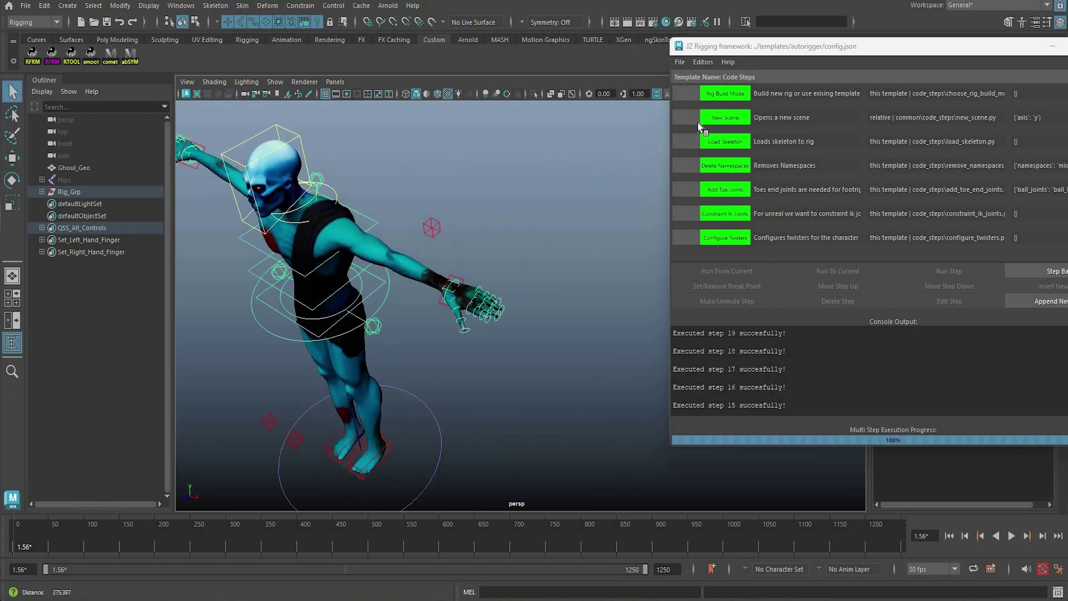
{"action": "left_click_drag", "start_coordinate": [439, 362], "coordinate": [442, 246], "text": "alt"}
{"action": "middle_click_drag", "start_coordinate": [442, 246], "coordinate": [473, 100], "text": "alt"}
{"action": "left_click", "coordinate": [380, 394]}
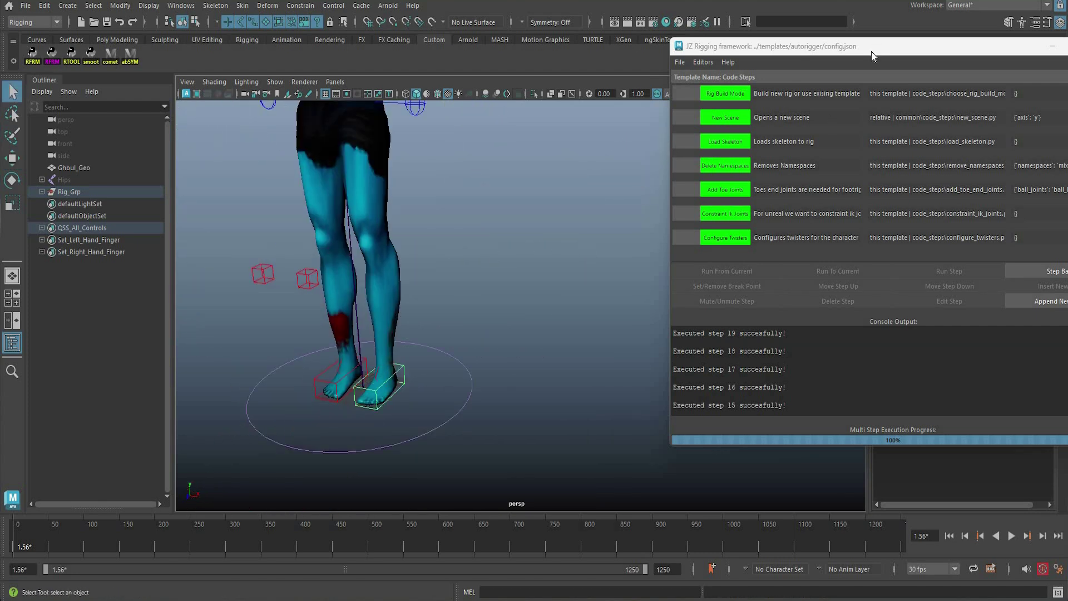
{"action": "left_click_drag", "start_coordinate": [434, 312], "coordinate": [443, 317], "text": "alt"}
{"action": "key", "text": "w"}
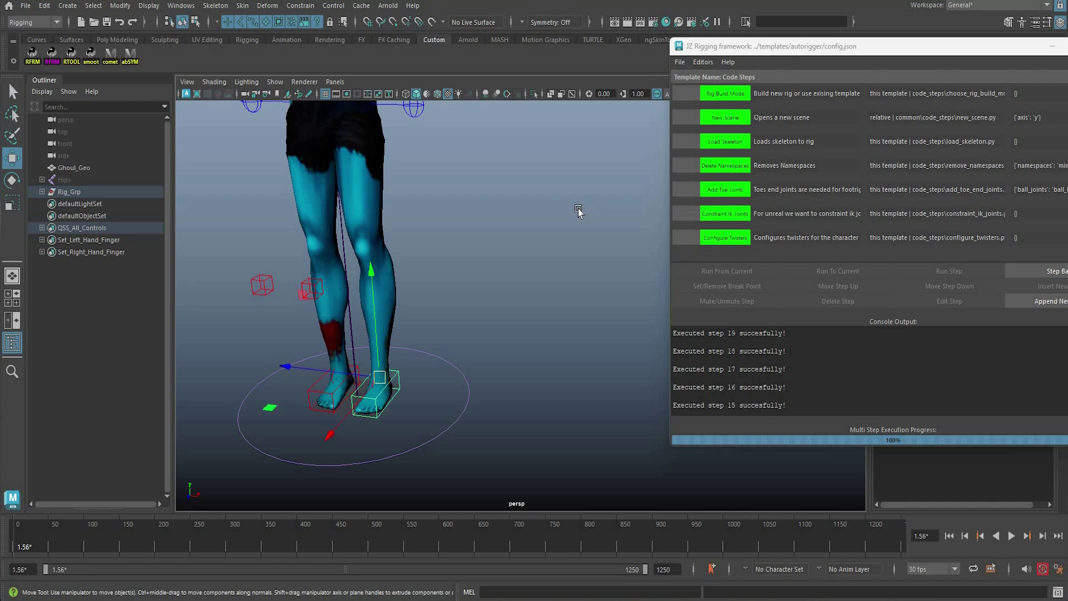
{"action": "left_click_drag", "start_coordinate": [869, 46], "coordinate": [764, 340]}
{"action": "left_click", "coordinate": [991, 185]}
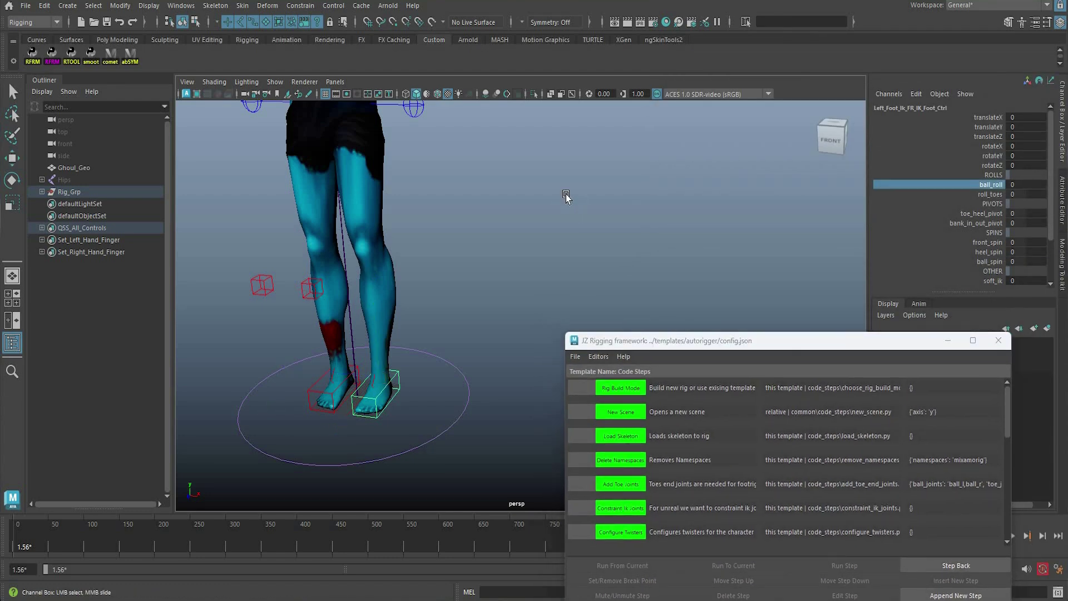
{"action": "left_click", "coordinate": [676, 322]}
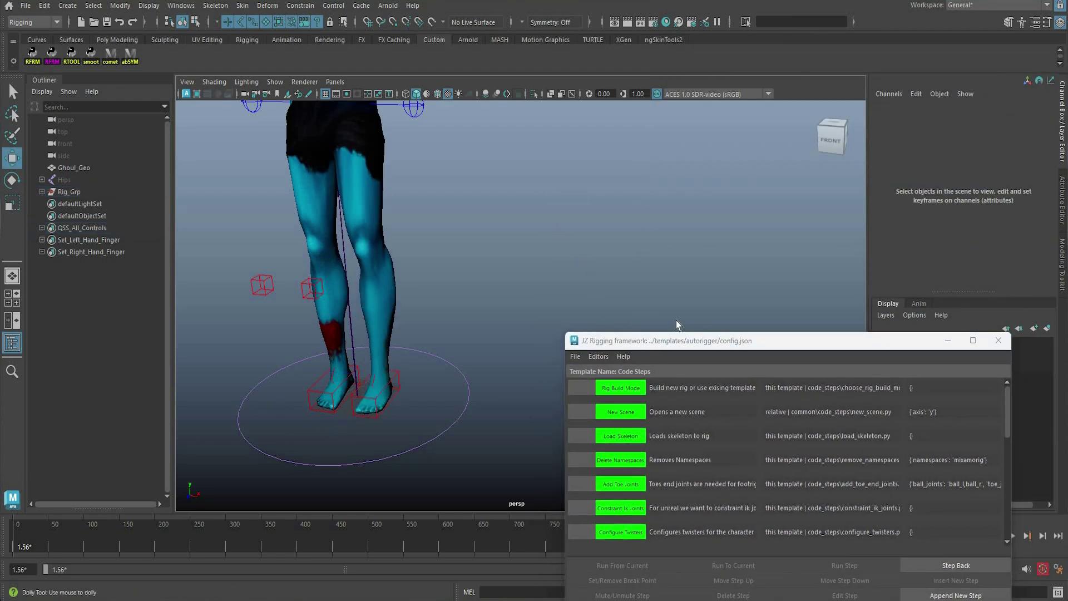
- Examine the ghoul's complete rig and controls from the front
{"action": "scroll", "coordinate": [676, 322], "scroll_direction": "down", "scroll_amount": 3}
{"action": "middle_click_drag", "start_coordinate": [648, 278], "coordinate": [675, 358], "text": "alt"}
{"action": "left_click_drag", "start_coordinate": [679, 228], "coordinate": [708, 215], "text": "alt"}
{"action": "middle_click_drag", "start_coordinate": [708, 215], "coordinate": [713, 247], "text": "alt"}
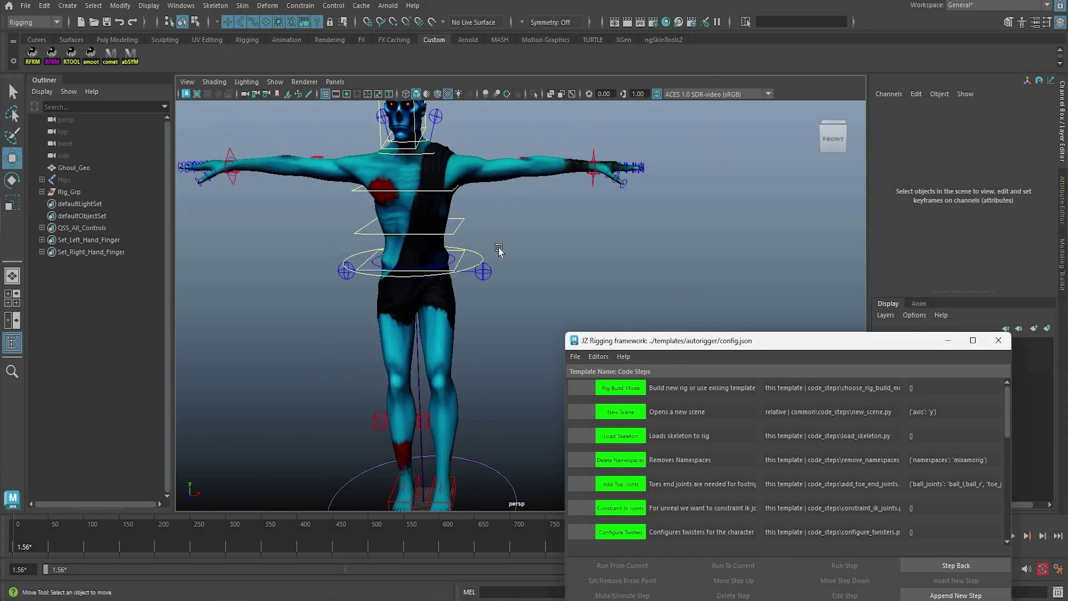
{"action": "left_click_drag", "start_coordinate": [779, 340], "coordinate": [826, 72]}
{"action": "middle_click_drag", "start_coordinate": [528, 211], "coordinate": [531, 225], "text": "alt"}
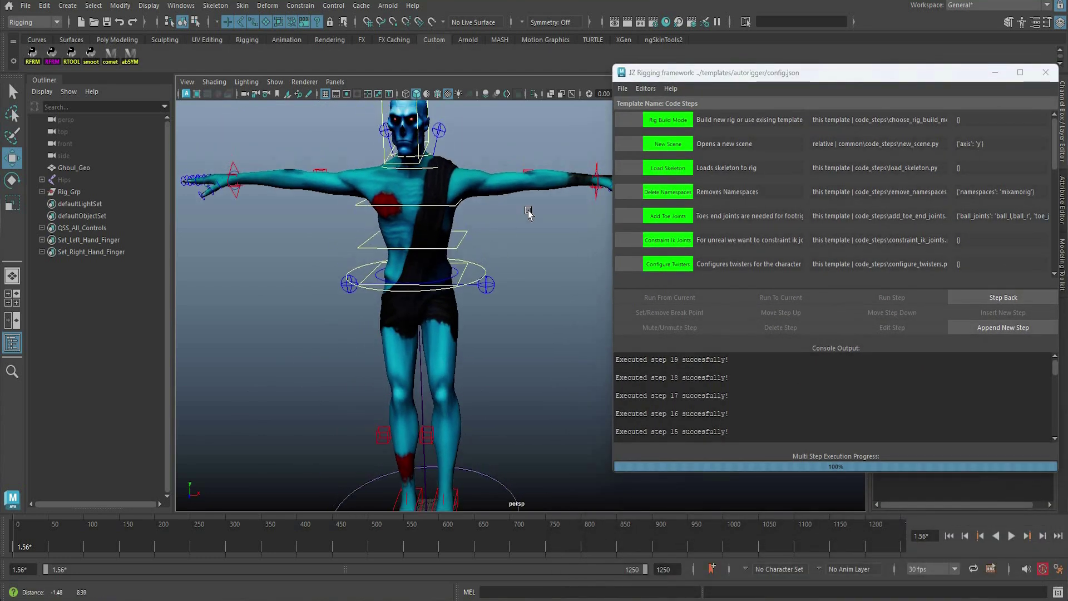
{"action": "scroll", "coordinate": [529, 213], "scroll_direction": "down", "scroll_amount": 3}
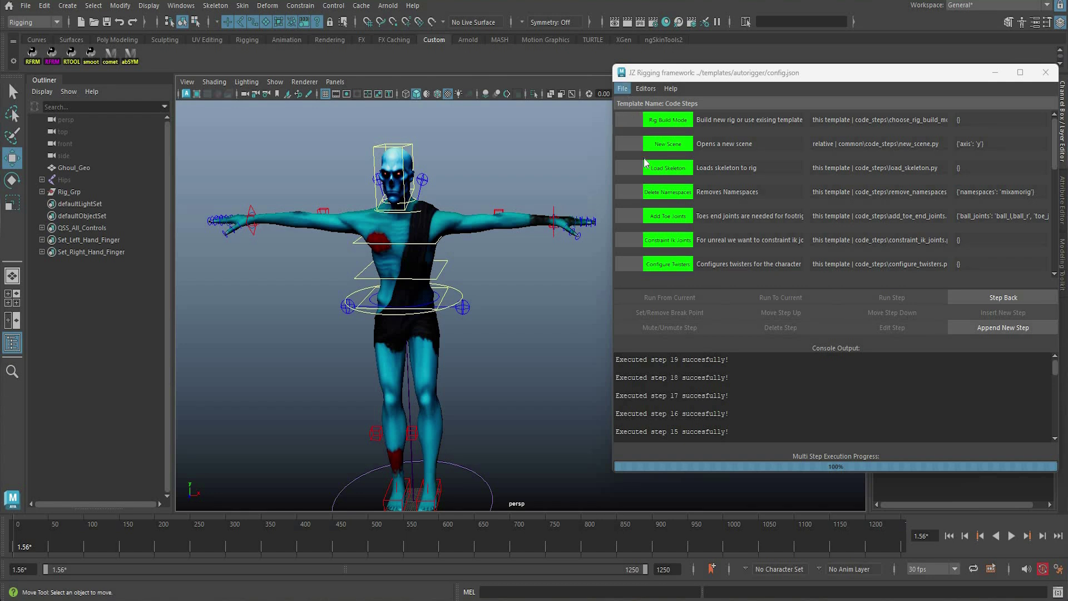
- Reload the autorigger template's config.json to reset its build steps
{"action": "left_click", "coordinate": [622, 88]}
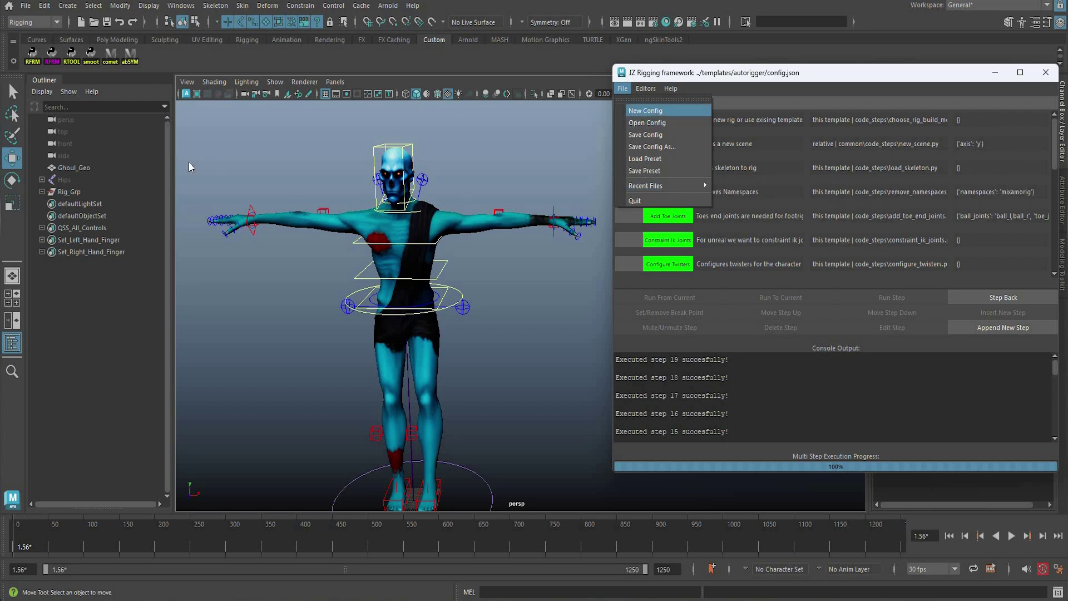
{"action": "key", "text": "Down"}
{"action": "key", "text": "Return"}
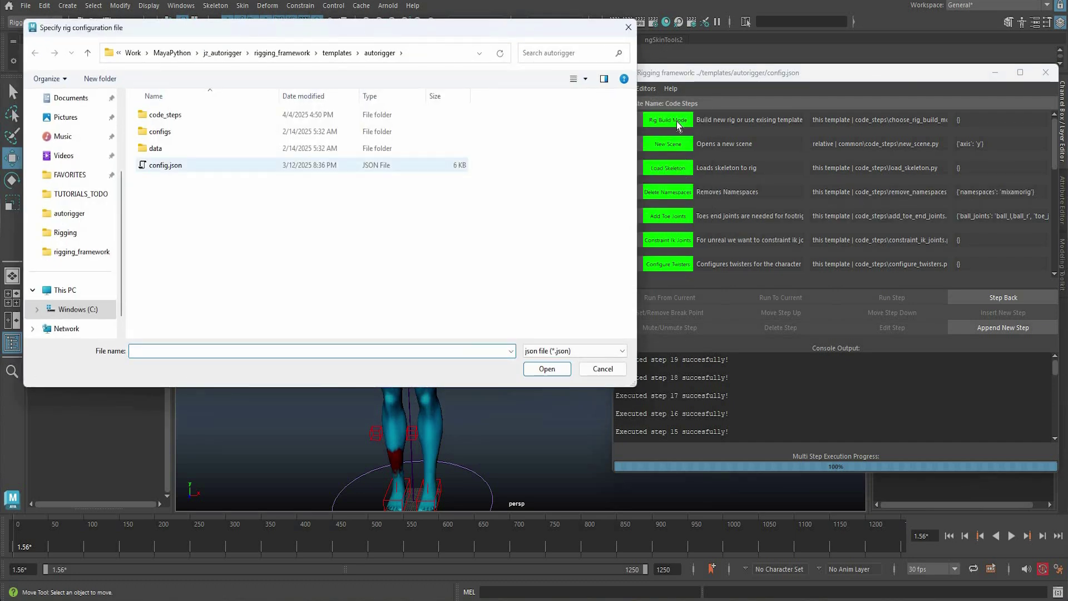
{"action": "left_click", "coordinate": [166, 165]}
{"action": "left_click", "coordinate": [547, 369]}
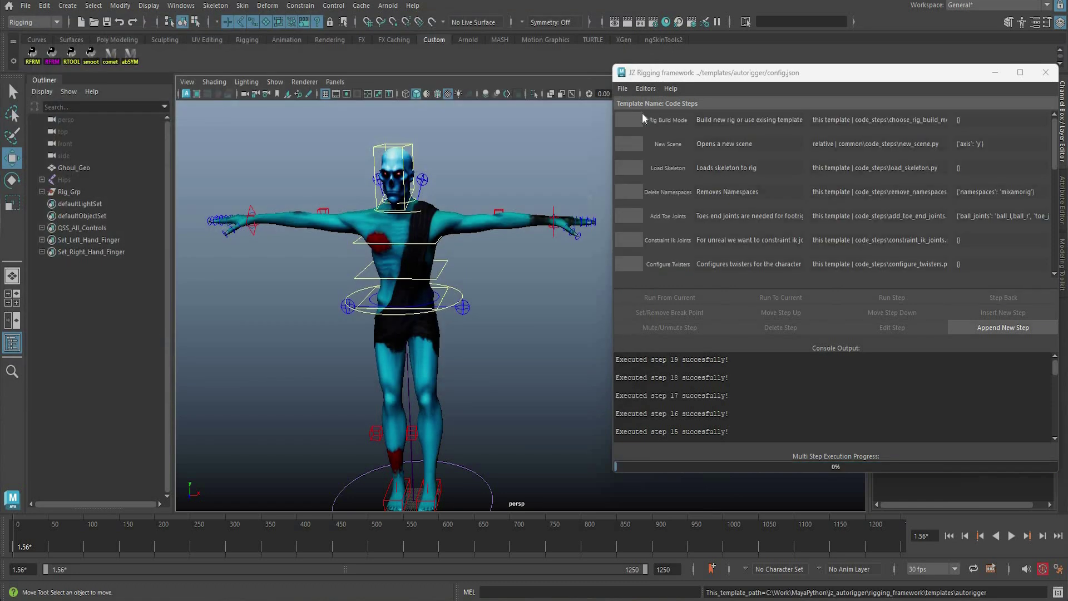
- View the options for creating a new config, and cancel without choosing one
{"action": "key", "text": "alt+f"}
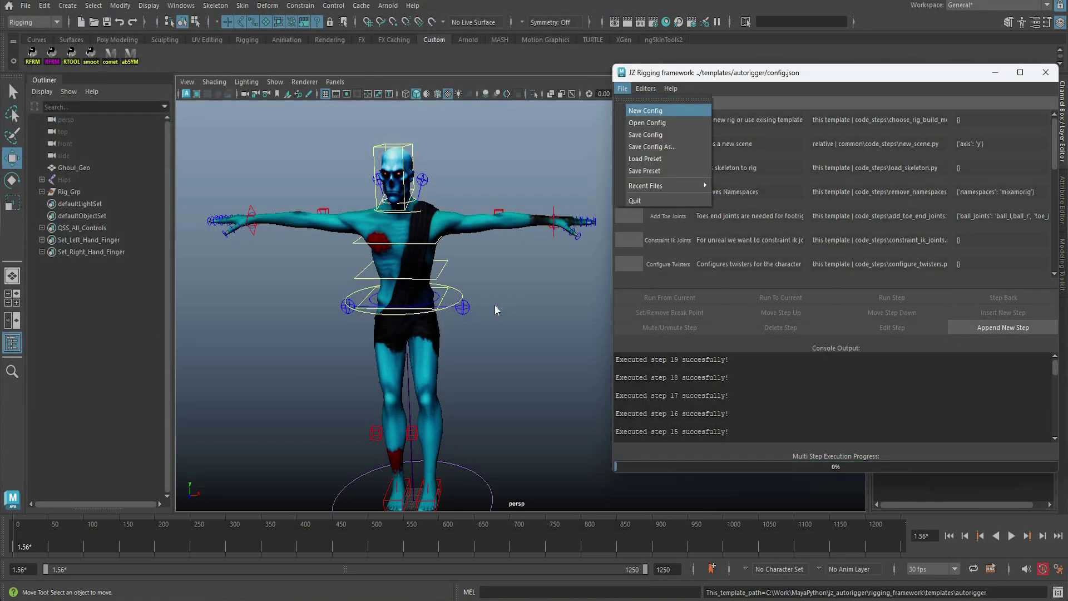
{"action": "key", "text": "Return"}
{"action": "key", "text": "Tab"}
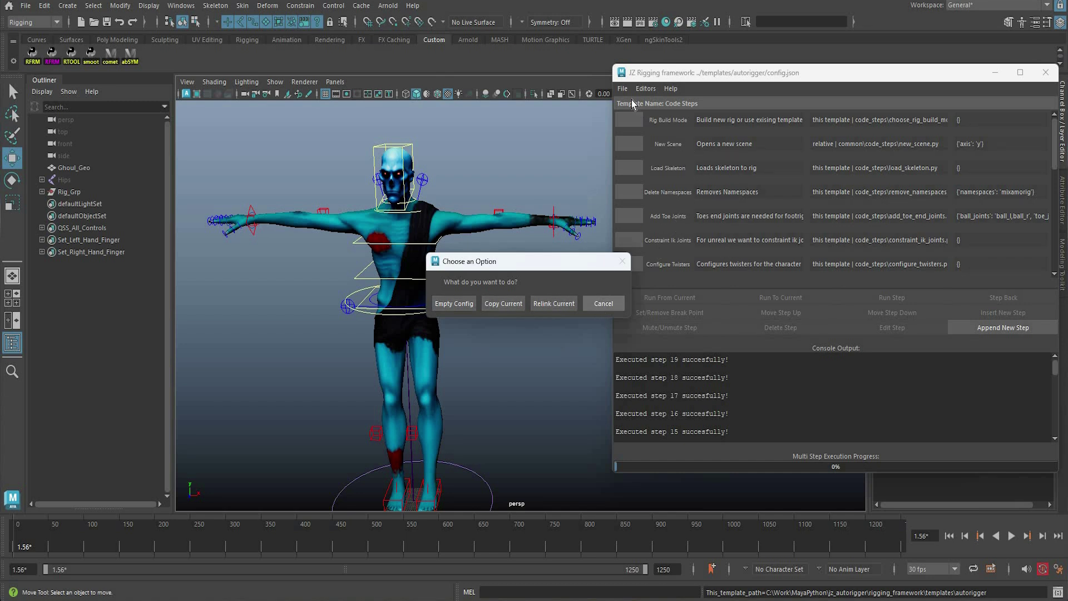
{"action": "key", "text": "Escape"}
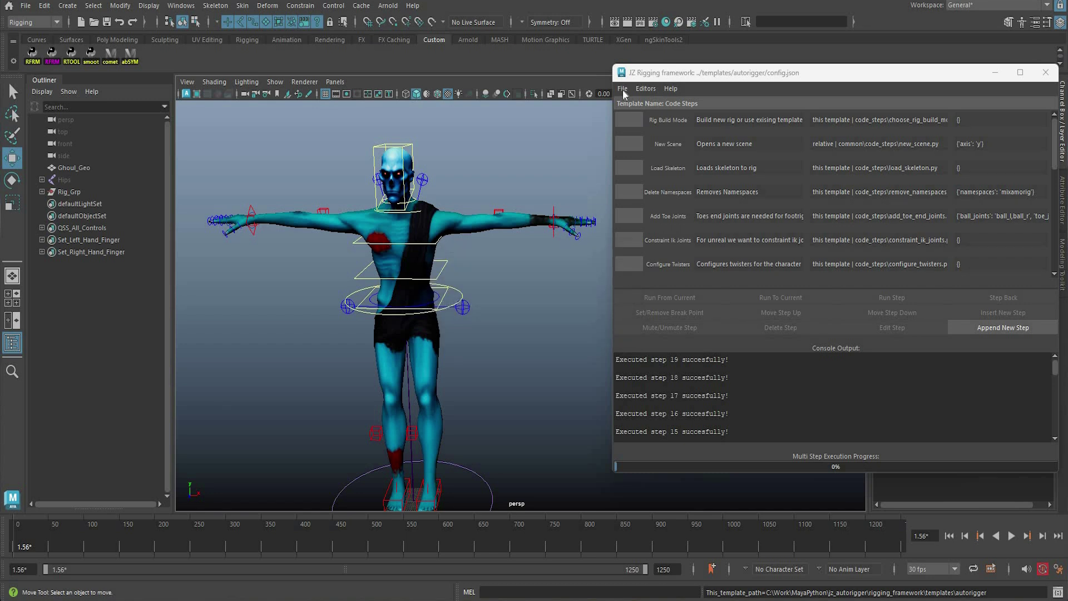
- Load the recent Bear/Rigging/Autorigger/config.json file
{"action": "key", "text": "Down"}
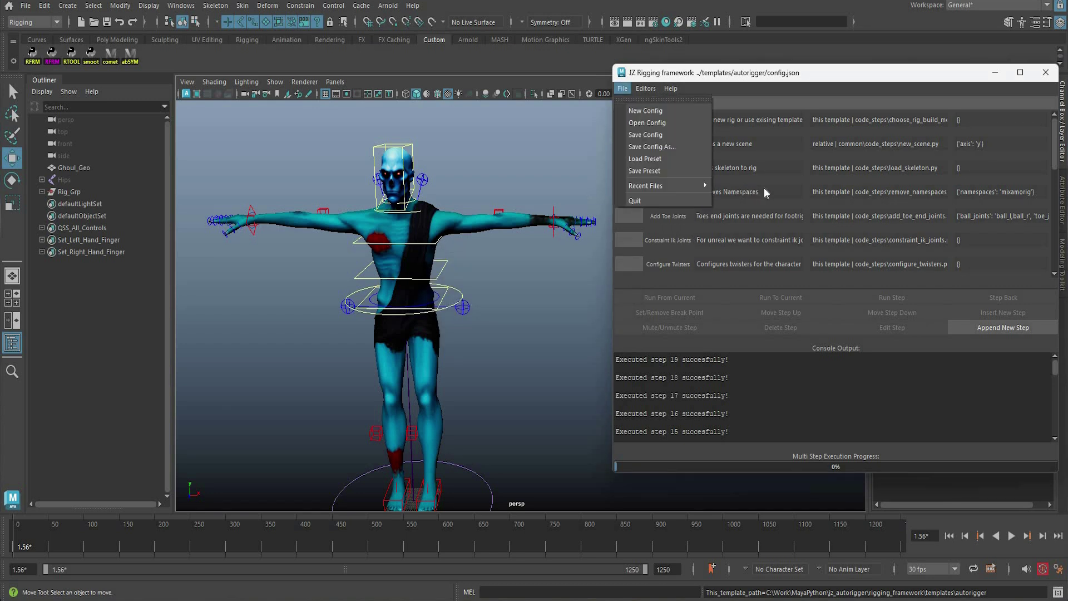
{"action": "key", "text": "Up"}
{"action": "key", "text": "Up"}
{"action": "key", "text": "Right"}
{"action": "key", "text": "Down"}
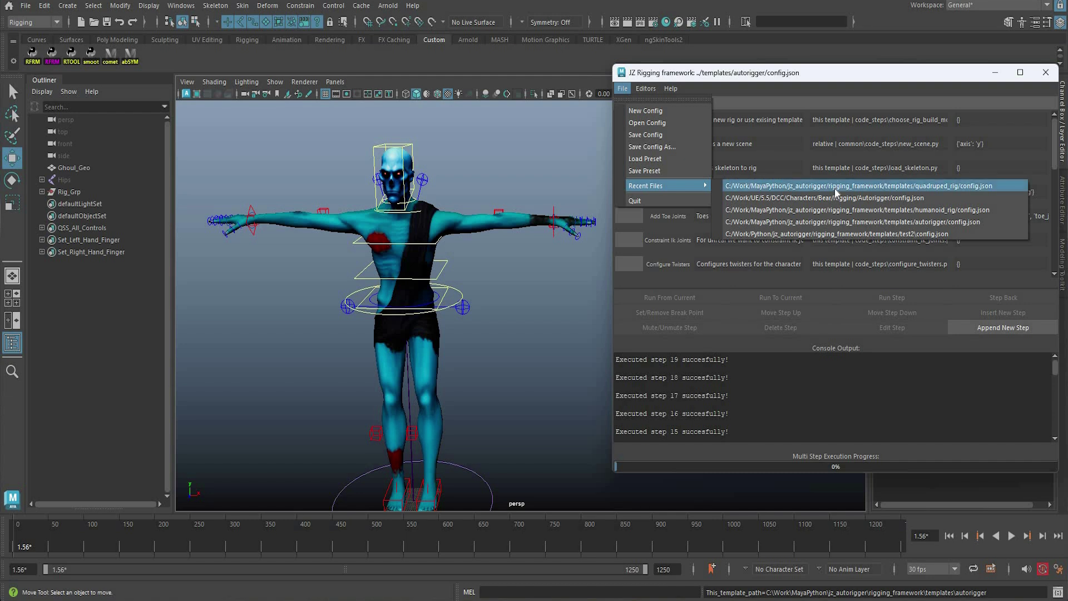
{"action": "key", "text": "Down"}
{"action": "key", "text": "Down"}
{"action": "key", "text": "Up"}
{"action": "key", "text": "Up"}
{"action": "key", "text": "Down"}
{"action": "key", "text": "Return"}
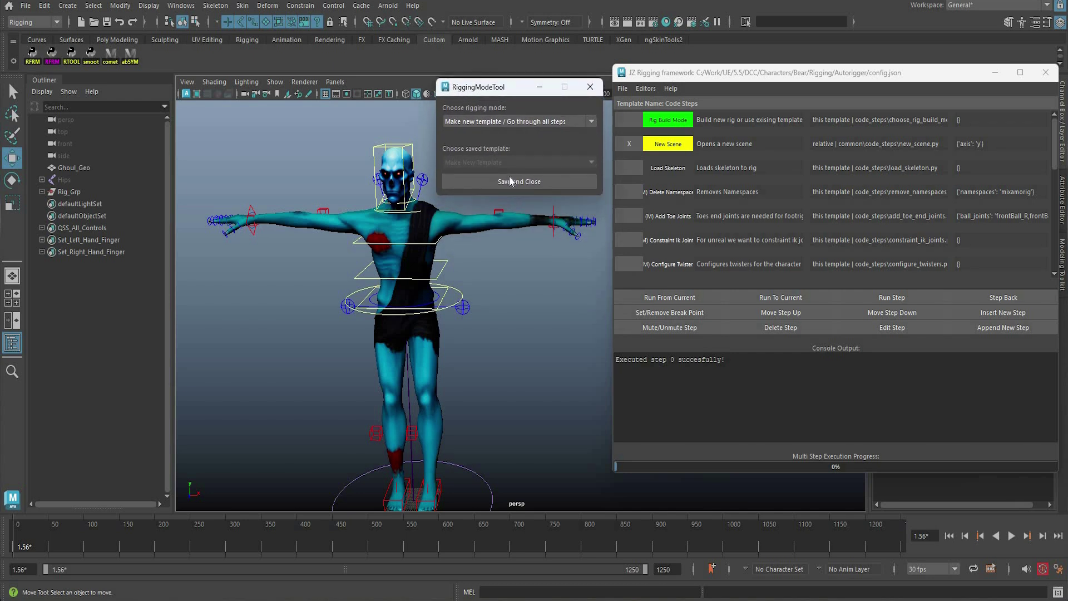
- Run the New Scene and Load Skeleton steps, loading Bound.0001.ma from the bear's Rigging folder
{"action": "left_click", "coordinate": [911, 297]}
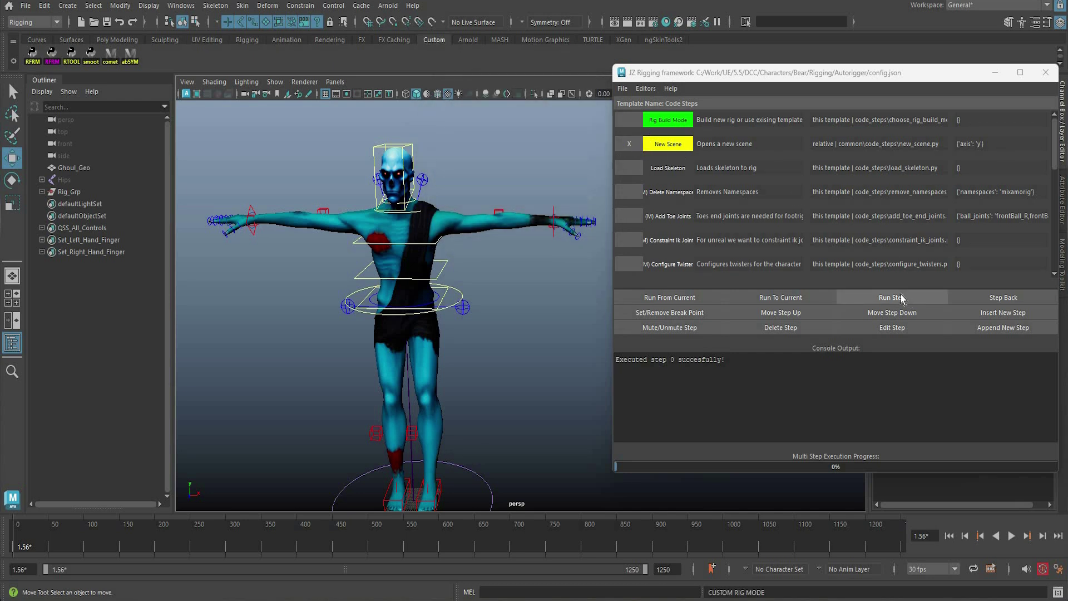
{"action": "left_click", "coordinate": [899, 298]}
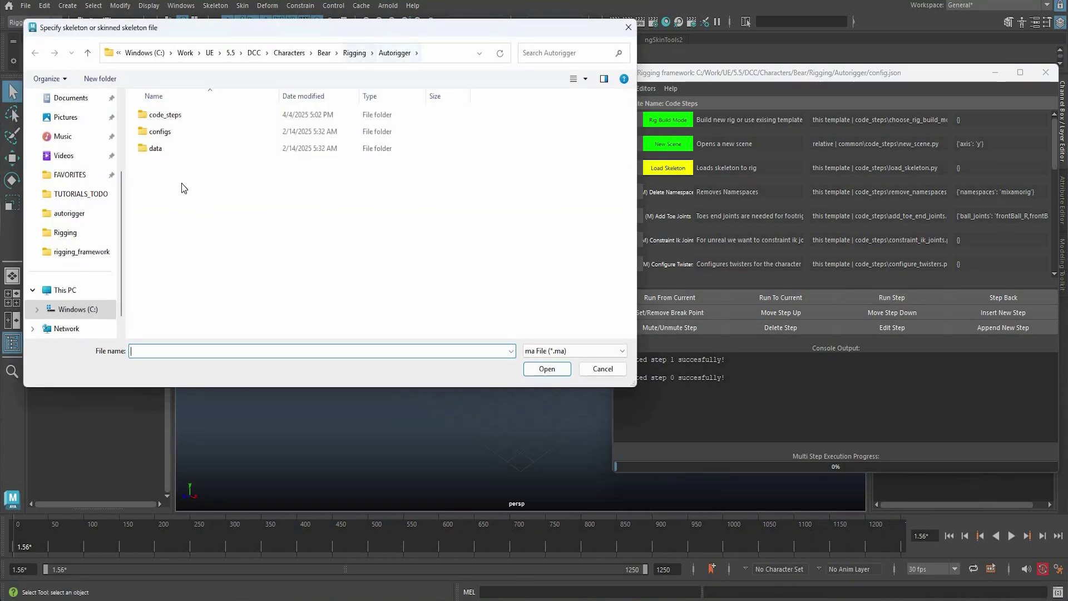
{"action": "key", "text": "alt+Up"}
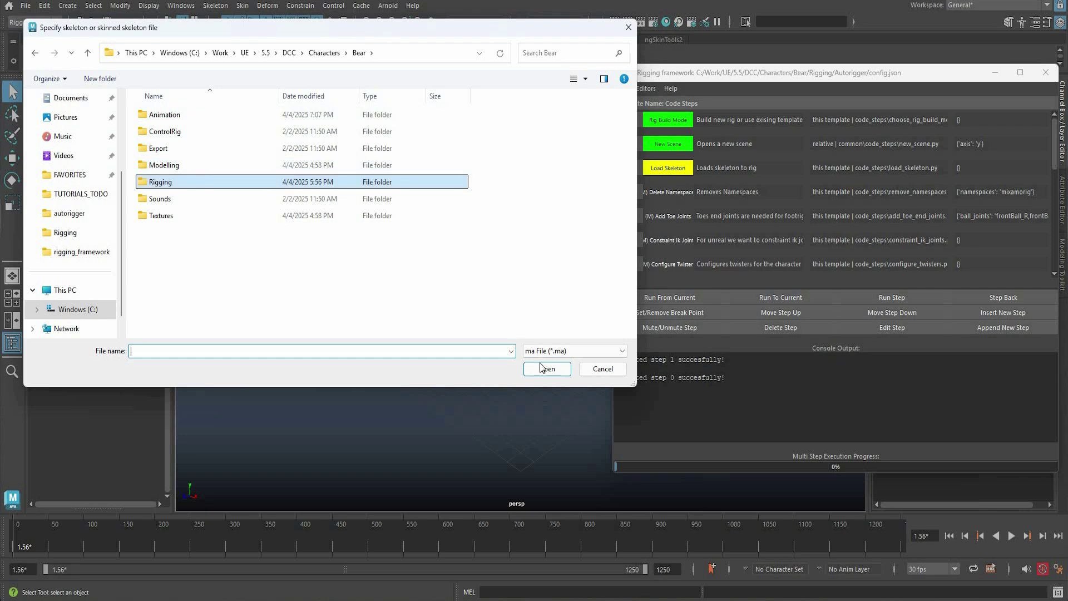
{"action": "left_click", "coordinate": [543, 367]}
{"action": "left_click", "coordinate": [172, 166]}
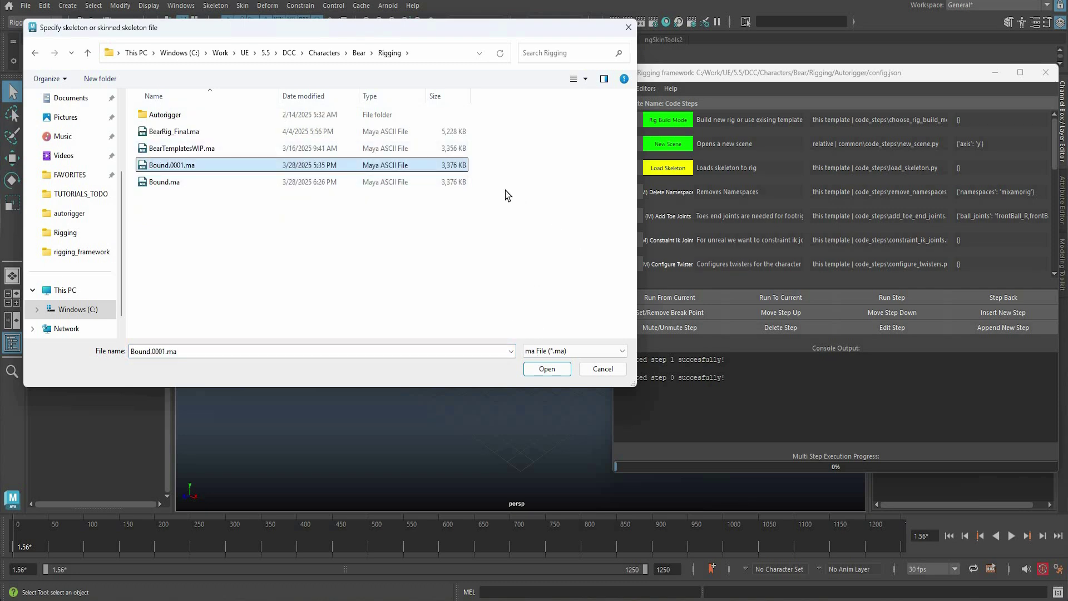
{"action": "key", "text": "Return"}
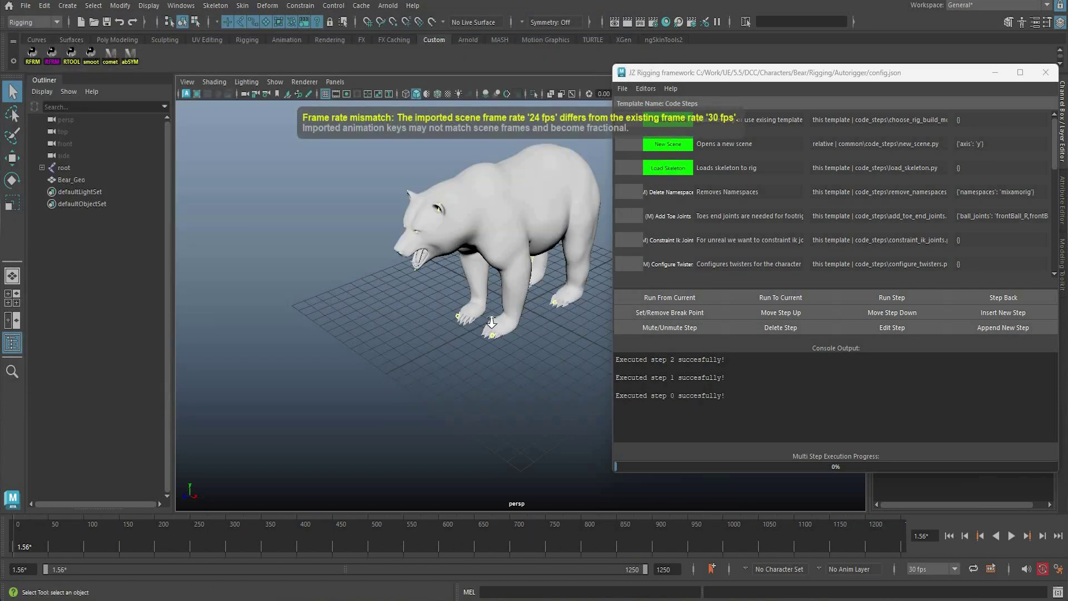
- Display the bear in wireframe and look over its joint skeleton from the side
{"action": "key", "text": "4"}
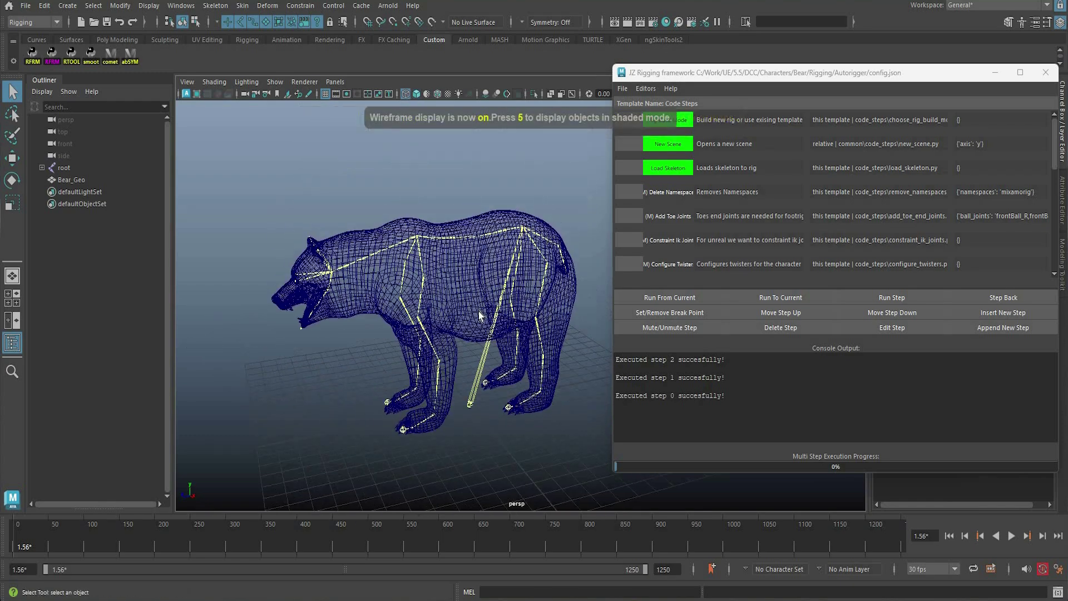
{"action": "scroll", "coordinate": [475, 314], "scroll_direction": "up", "scroll_amount": 3}
{"action": "left_click_drag", "start_coordinate": [477, 314], "coordinate": [509, 316], "text": "alt"}
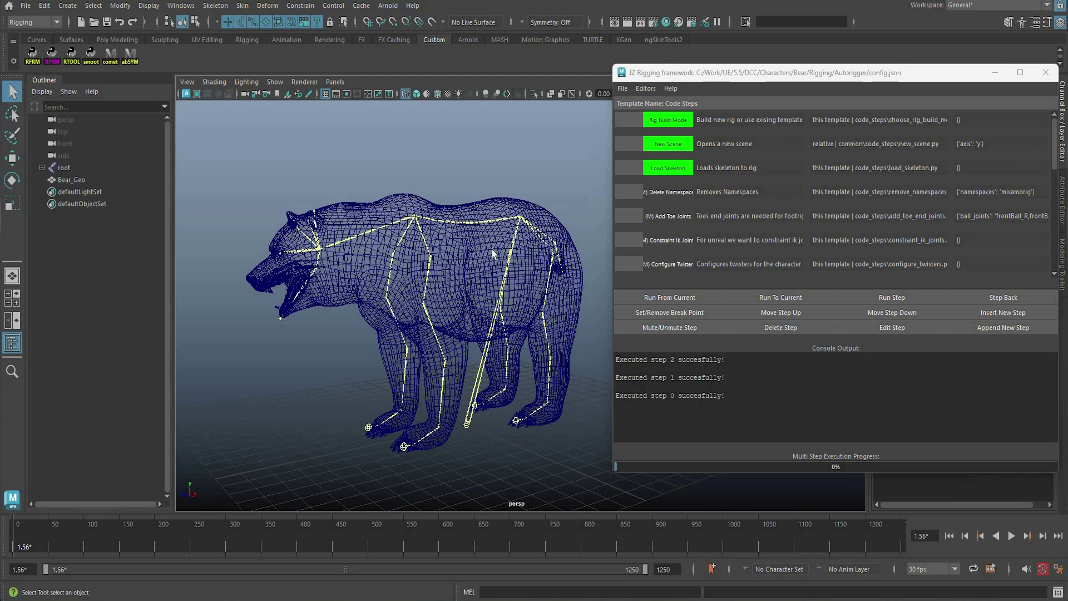
{"action": "left_click_drag", "start_coordinate": [493, 254], "coordinate": [538, 254], "text": "alt"}
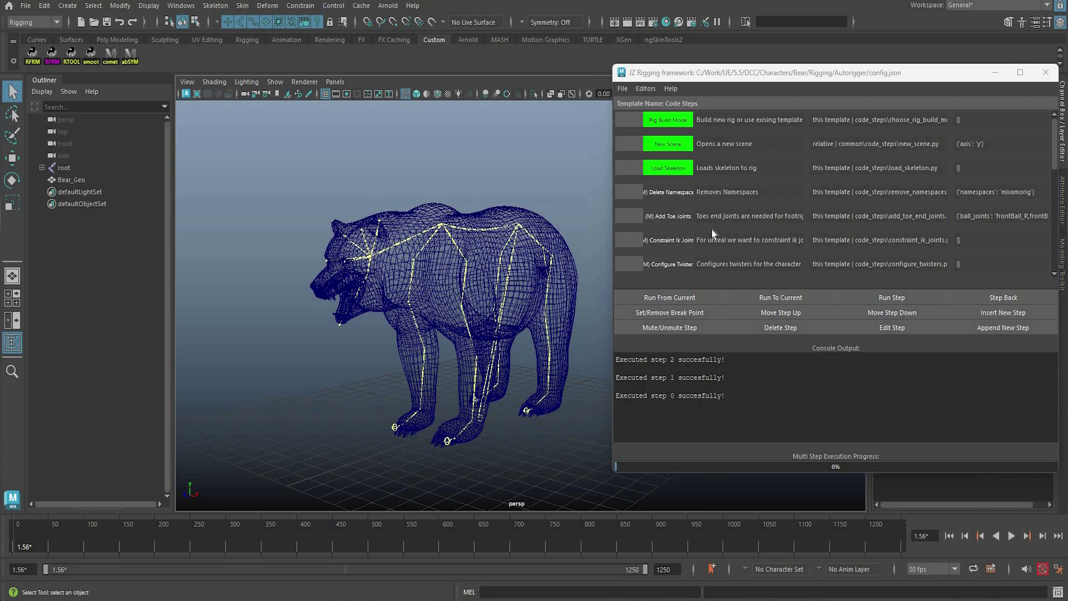
- Run the Configure Modules step and import the Global_Control and IKFK_Spine modules
{"action": "scroll", "coordinate": [693, 232], "scroll_direction": "down", "scroll_amount": 3}
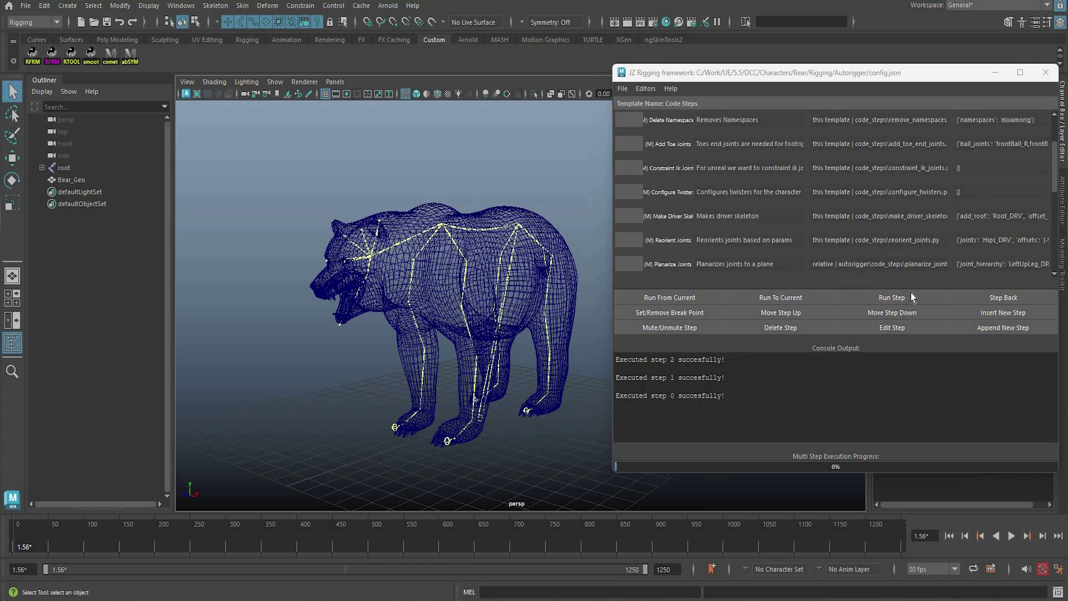
{"action": "scroll", "coordinate": [912, 295], "scroll_direction": "down", "scroll_amount": 2}
{"action": "left_click", "coordinate": [892, 297]}
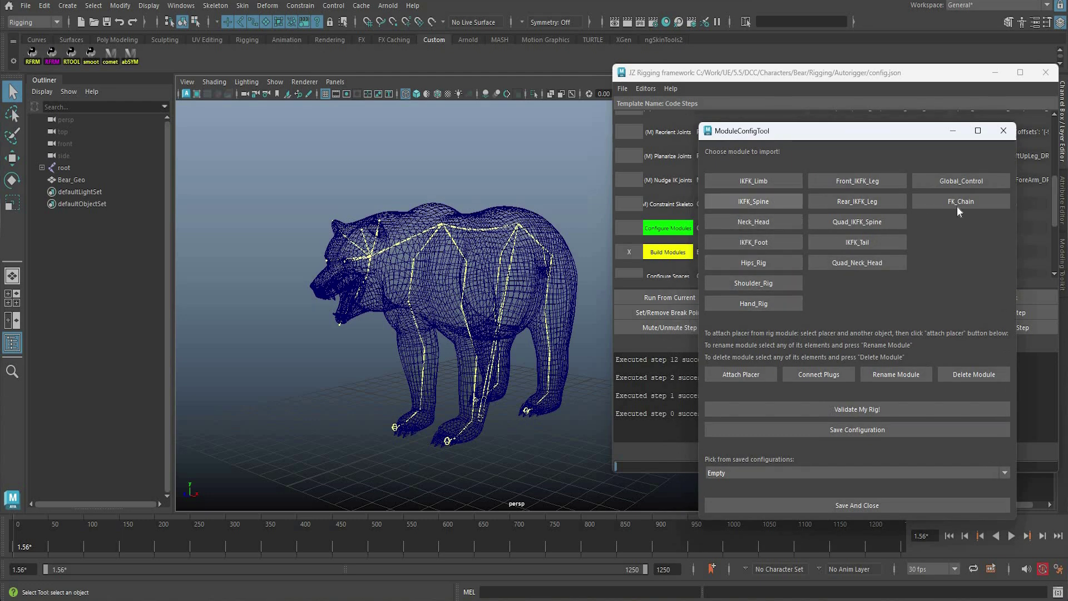
{"action": "left_click", "coordinate": [968, 182]}
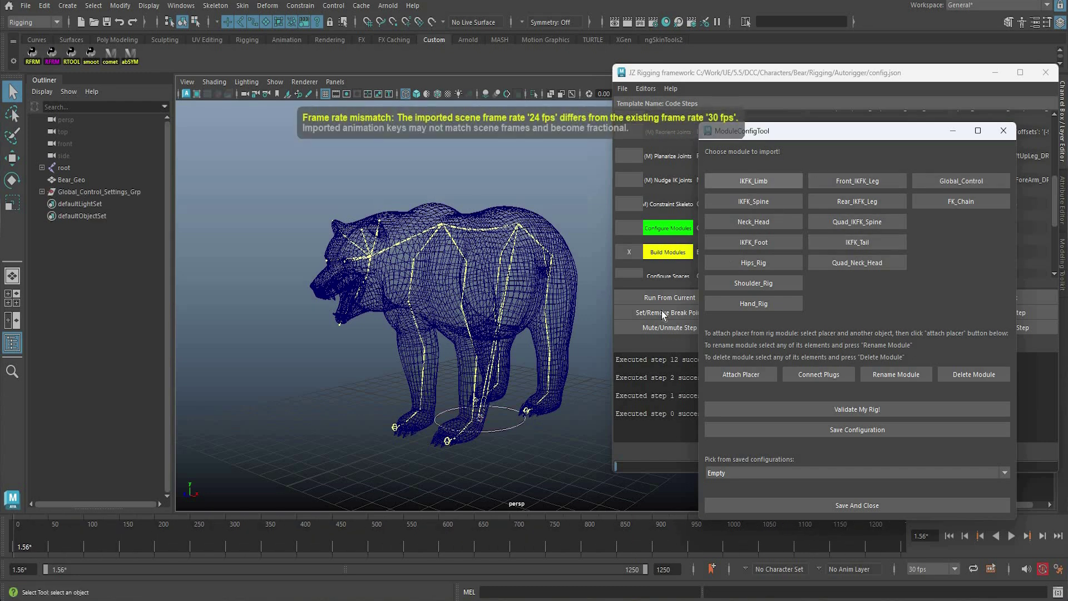
{"action": "left_click", "coordinate": [753, 202]}
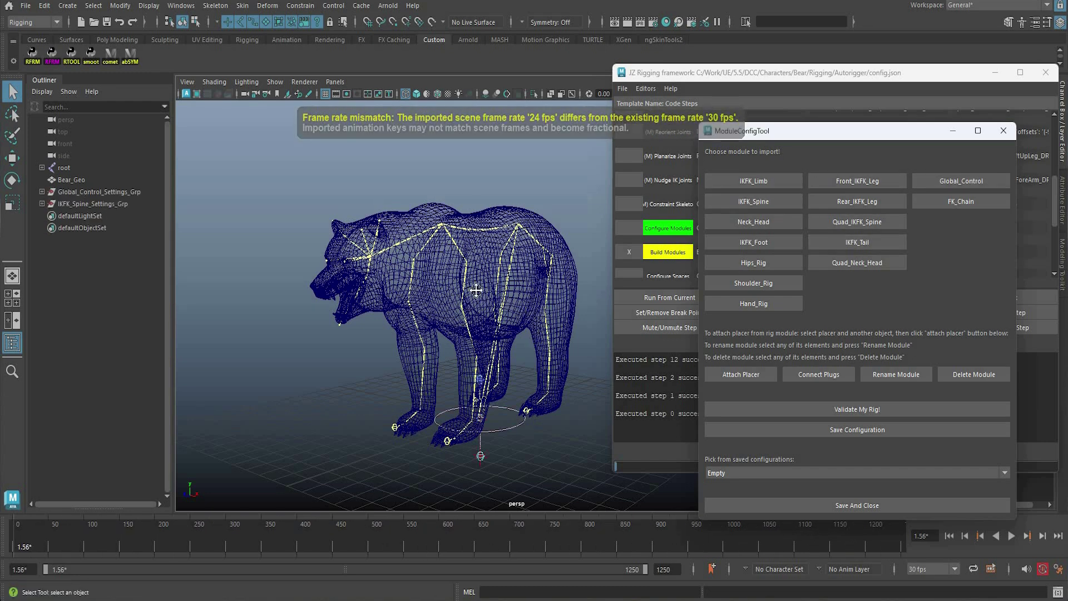
- Attach the spine module's end placer to the bear's chest joint above the front legs
{"action": "left_click_drag", "start_coordinate": [484, 278], "coordinate": [454, 276], "text": "alt"}
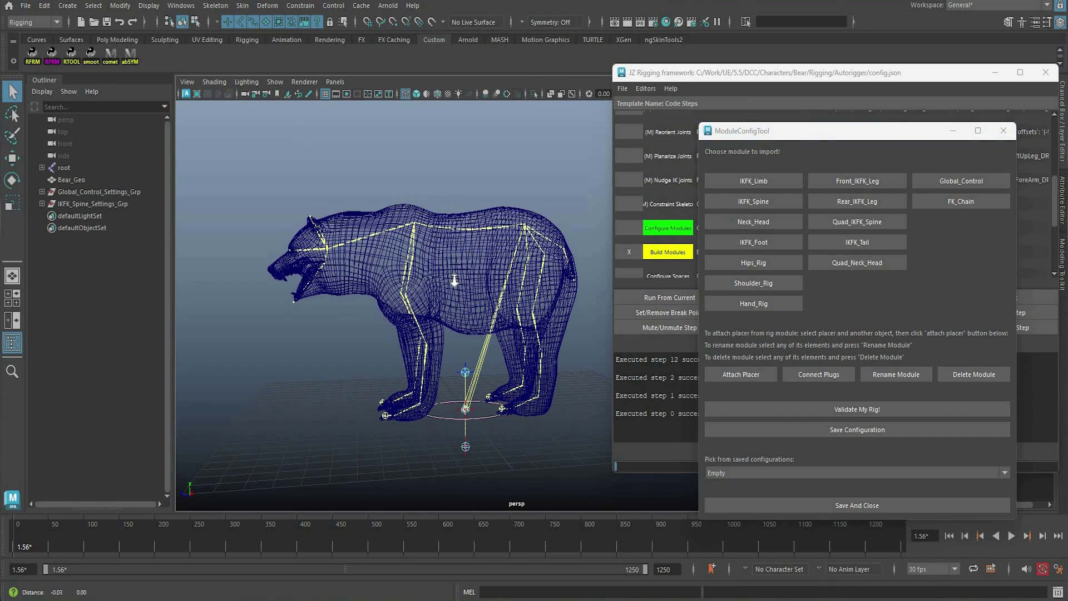
{"action": "scroll", "coordinate": [457, 271], "scroll_direction": "up", "scroll_amount": 5}
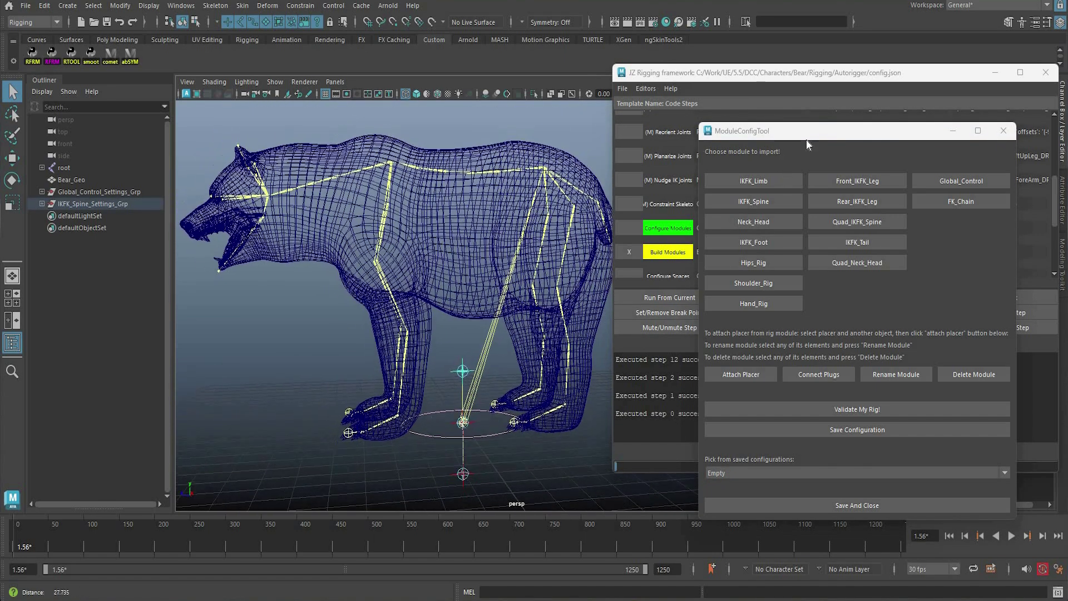
{"action": "left_click_drag", "start_coordinate": [710, 72], "coordinate": [732, 176]}
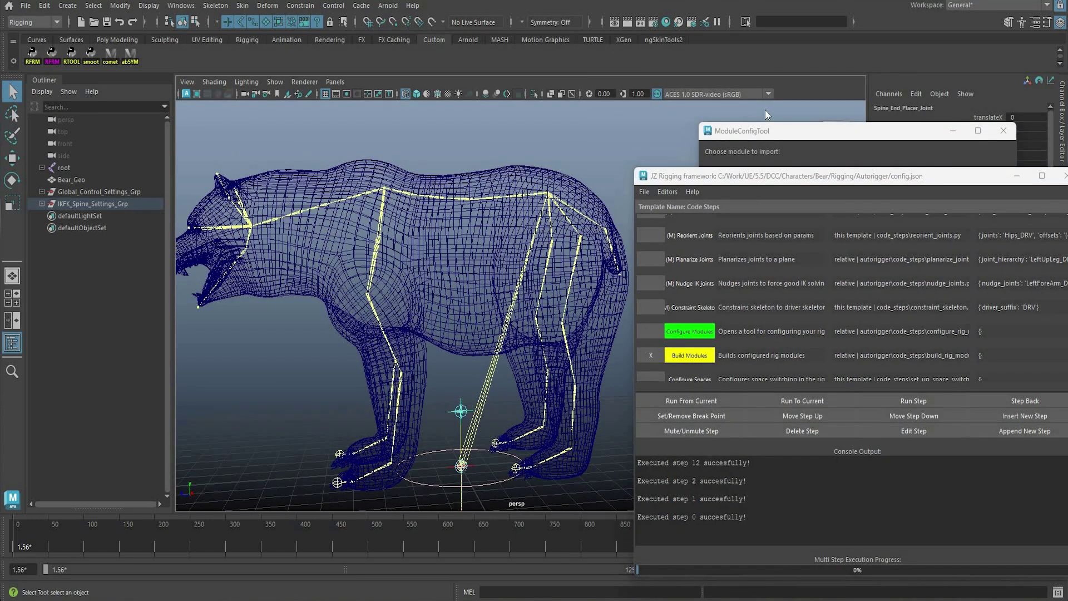
{"action": "left_click", "coordinate": [384, 188], "text": "shift"}
{"action": "left_click_drag", "start_coordinate": [733, 176], "coordinate": [746, 186]}
{"action": "left_click", "coordinate": [766, 133]}
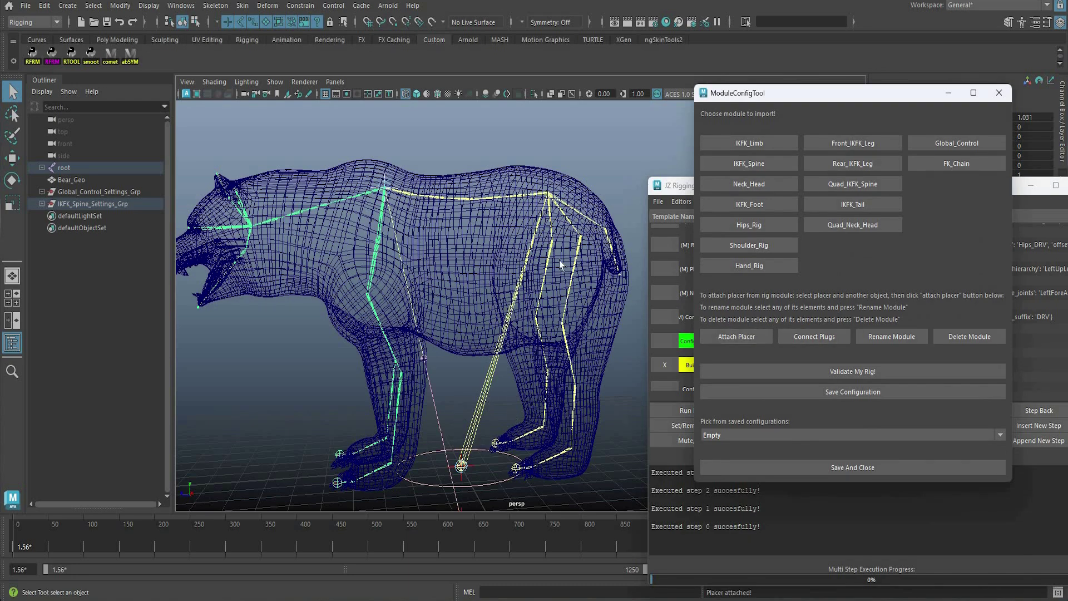
- Attach the spine module's start placer to the bear's hip joint above the rear legs
{"action": "middle_click_drag", "start_coordinate": [560, 265], "coordinate": [550, 231], "text": "alt"}
{"action": "left_click", "coordinate": [456, 434]}
{"action": "middle_click_drag", "start_coordinate": [868, 96], "coordinate": [875, 214], "text": "alt"}
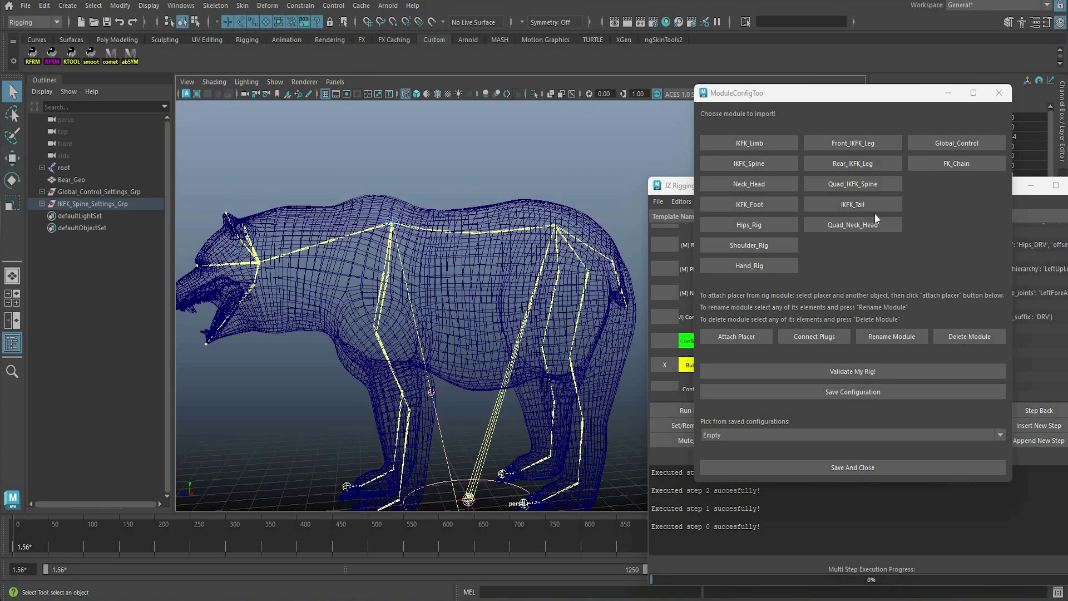
{"action": "left_click", "coordinate": [555, 226], "text": "shift"}
{"action": "left_click_drag", "start_coordinate": [773, 94], "coordinate": [730, 110]}
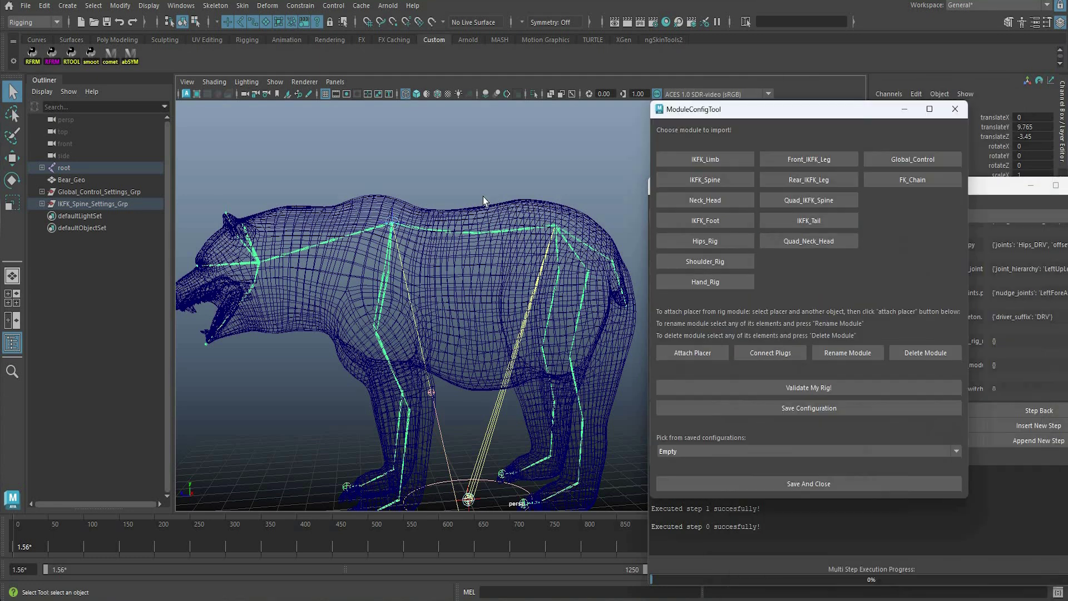
- Connect the spine module's plug to the global control module's plug at the bear's root
{"action": "left_click", "coordinate": [479, 226]}
{"action": "left_click", "coordinate": [480, 226]}
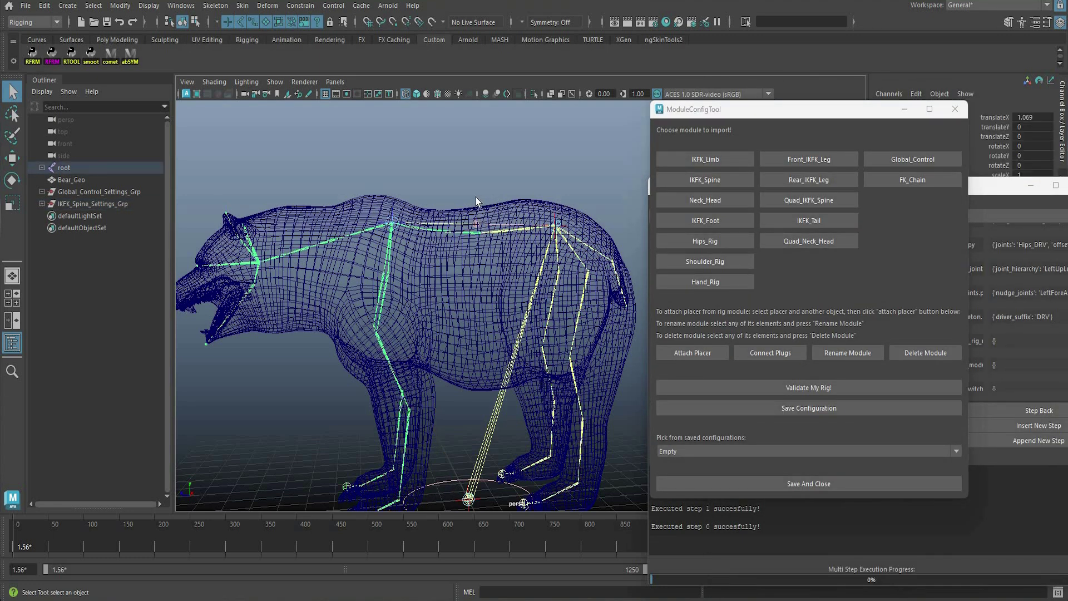
{"action": "left_click", "coordinate": [446, 226]}
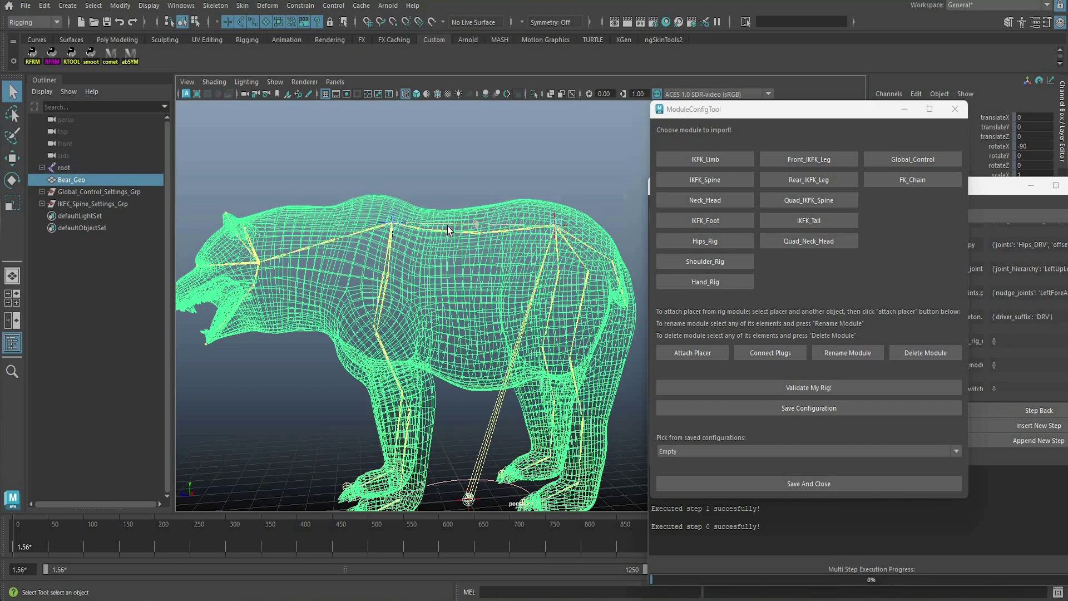
{"action": "scroll", "coordinate": [448, 226], "scroll_direction": "up", "scroll_amount": 5}
{"action": "scroll", "coordinate": [491, 247], "scroll_direction": "up", "scroll_amount": 3}
{"action": "left_click", "coordinate": [446, 219]}
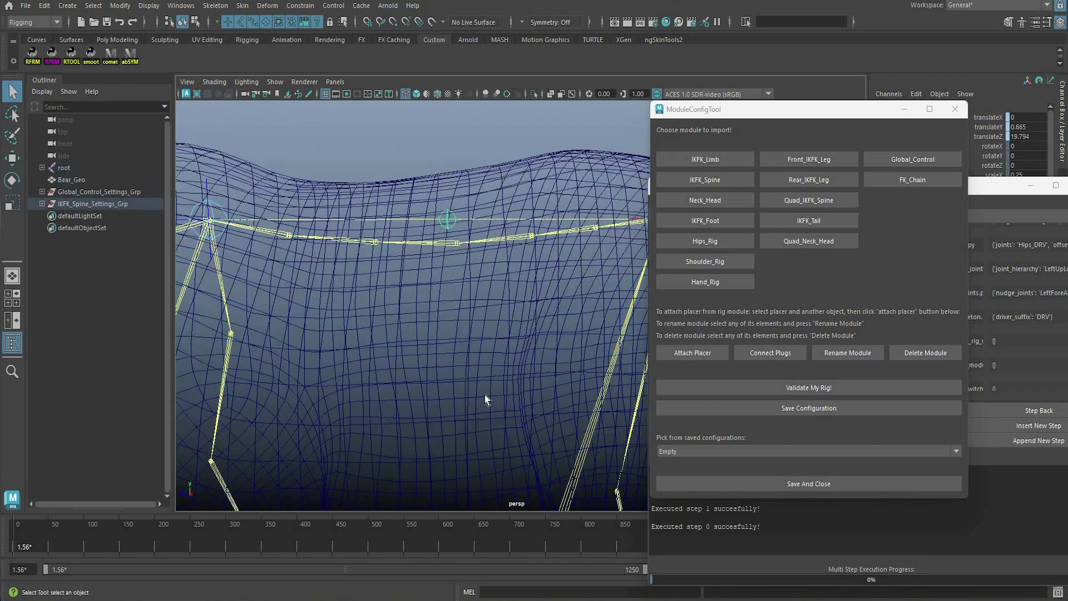
{"action": "scroll", "coordinate": [489, 401], "scroll_direction": "down", "scroll_amount": 10}
{"action": "middle_click_drag", "start_coordinate": [487, 432], "coordinate": [495, 406], "text": "alt"}
{"action": "scroll", "coordinate": [495, 406], "scroll_direction": "up", "scroll_amount": 5}
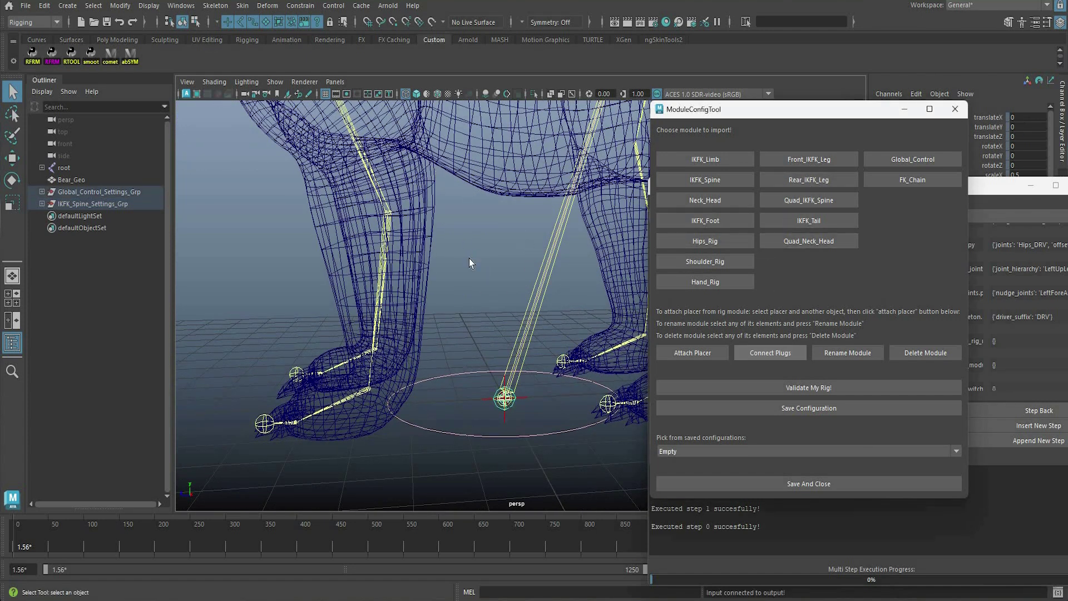
- Attach the global control module's placer to the root joint, and save and close the module configuration
{"action": "scroll", "coordinate": [503, 352], "scroll_direction": "down", "scroll_amount": 4}
{"action": "middle_click_drag", "start_coordinate": [466, 257], "coordinate": [462, 383], "text": "alt"}
{"action": "left_click_drag", "start_coordinate": [462, 383], "coordinate": [445, 405], "text": "alt"}
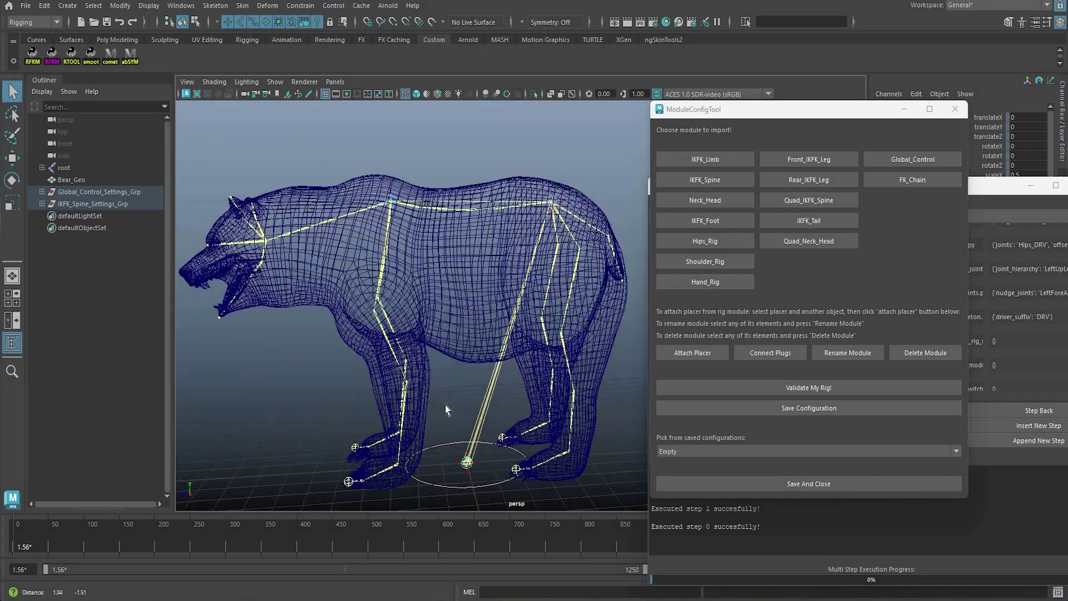
{"action": "scroll", "coordinate": [431, 405], "scroll_direction": "up", "scroll_amount": 3}
{"action": "scroll", "coordinate": [430, 407], "scroll_direction": "up", "scroll_amount": 10}
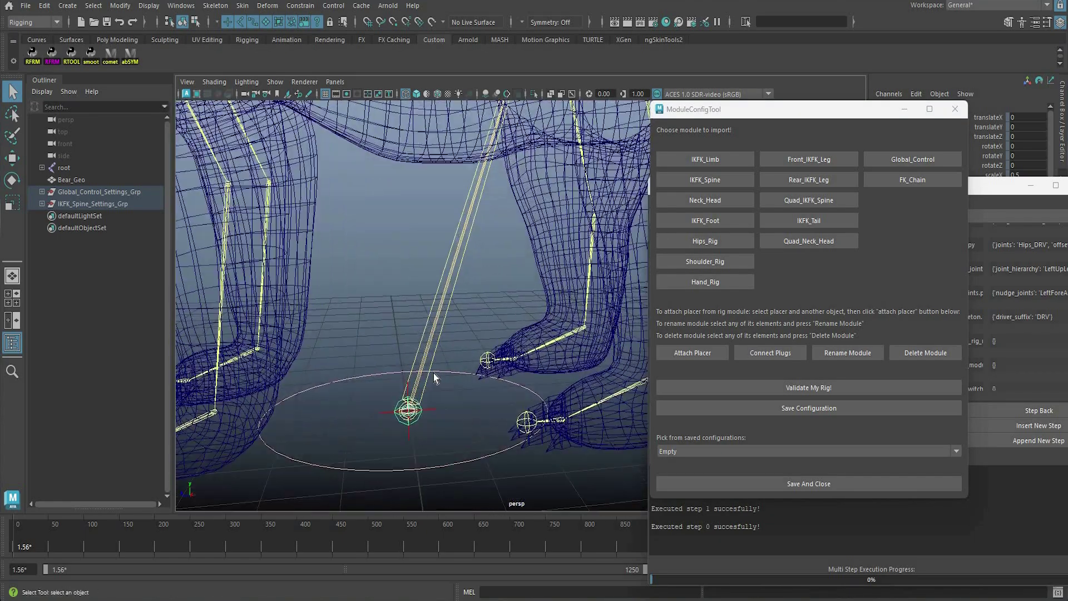
{"action": "left_click", "coordinate": [428, 381]}
{"action": "left_click", "coordinate": [428, 381]}
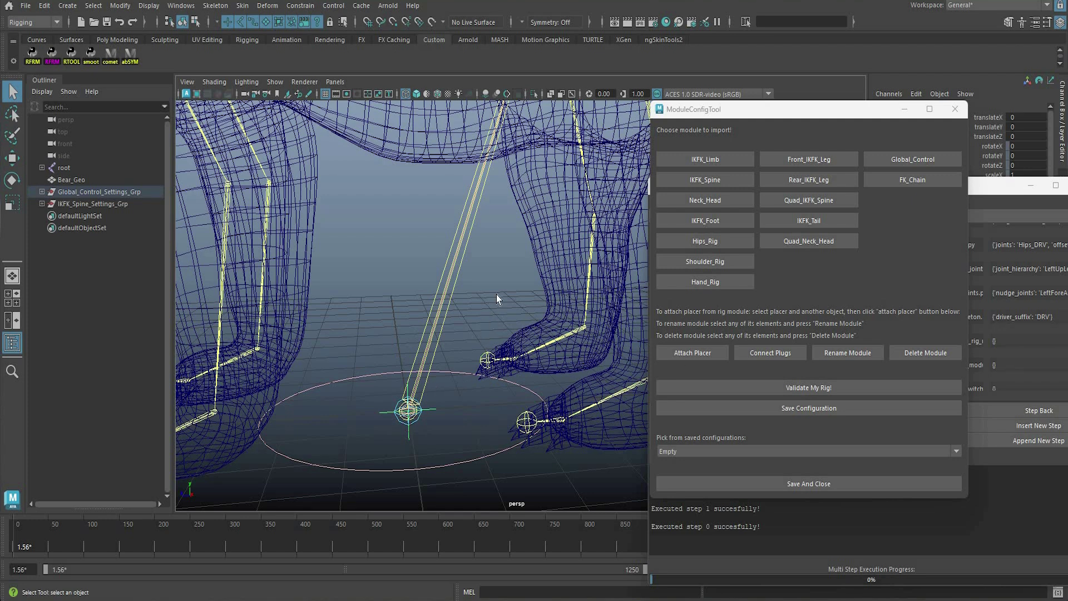
{"action": "left_click", "coordinate": [445, 295], "text": "shift"}
{"action": "left_click", "coordinate": [692, 353]}
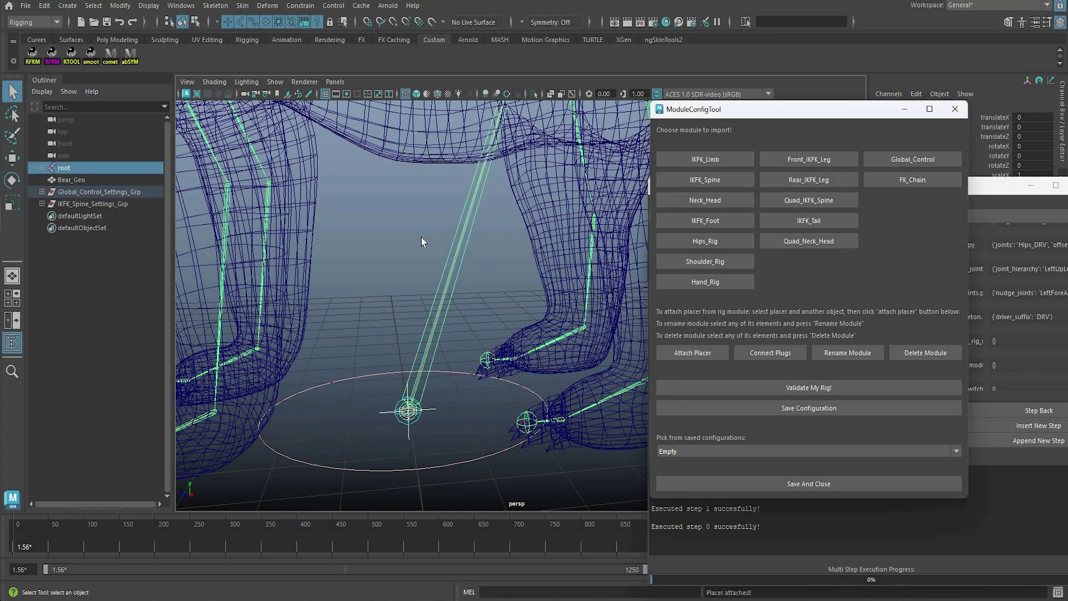
{"action": "scroll", "coordinate": [422, 237], "scroll_direction": "down", "scroll_amount": 10}
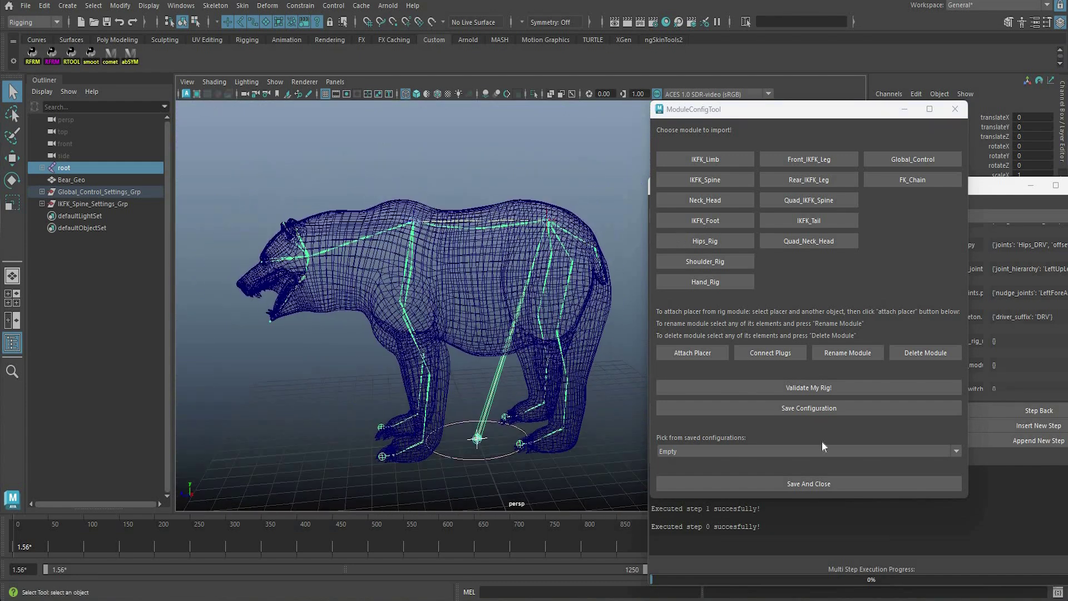
{"action": "left_click", "coordinate": [827, 483]}
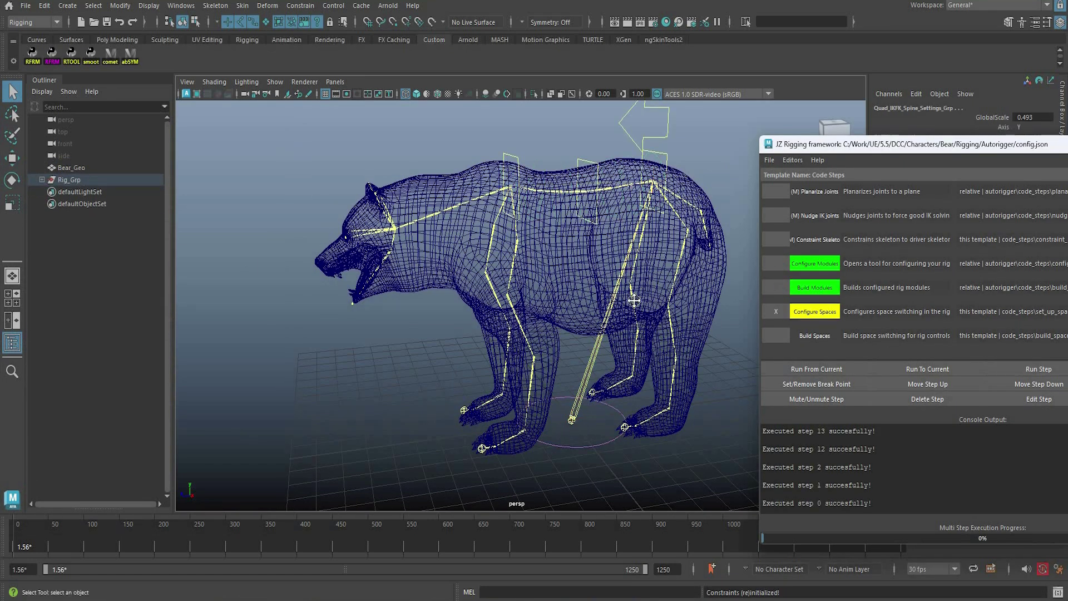
- Try moving the chest IK control on the built spine rig, and undo the move
{"action": "scroll", "coordinate": [503, 230], "scroll_direction": "up", "scroll_amount": 5}
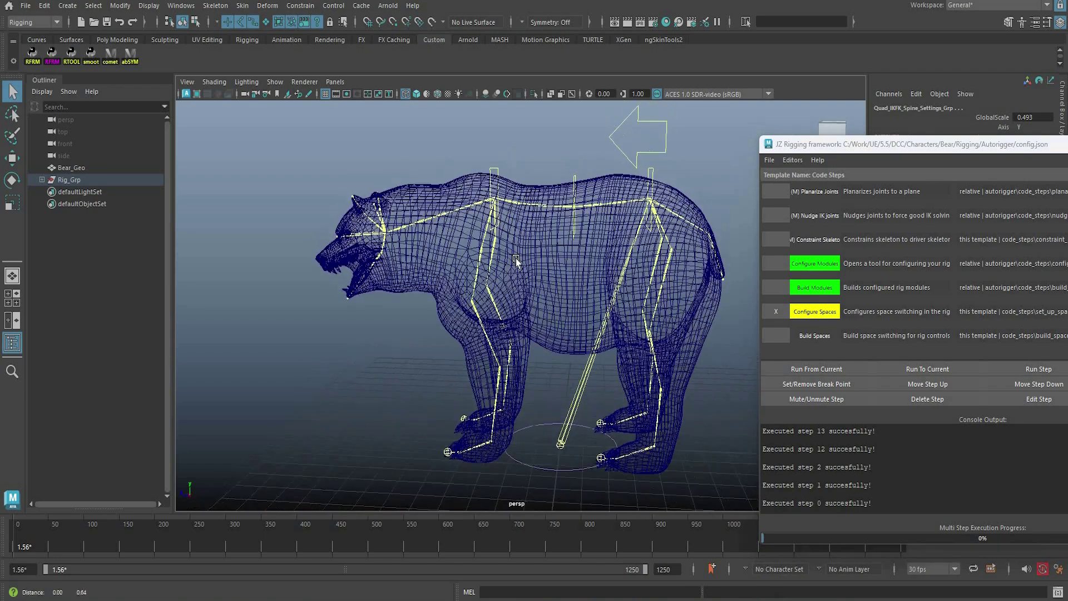
{"action": "left_click", "coordinate": [497, 224]}
{"action": "key", "text": "w"}
{"action": "scroll", "coordinate": [534, 240], "scroll_direction": "down", "scroll_amount": 1}
{"action": "mouse_move", "coordinate": [685, 300]}
{"action": "middle_mouse_down"}
{"action": "mouse_move", "coordinate": [681, 281]}
{"action": "mouse_move", "coordinate": [693, 275]}
{"action": "mouse_move", "coordinate": [689, 294]}
{"action": "middle_mouse_up"}
{"action": "key", "text": "ctrl+z"}
{"action": "key", "text": "q"}
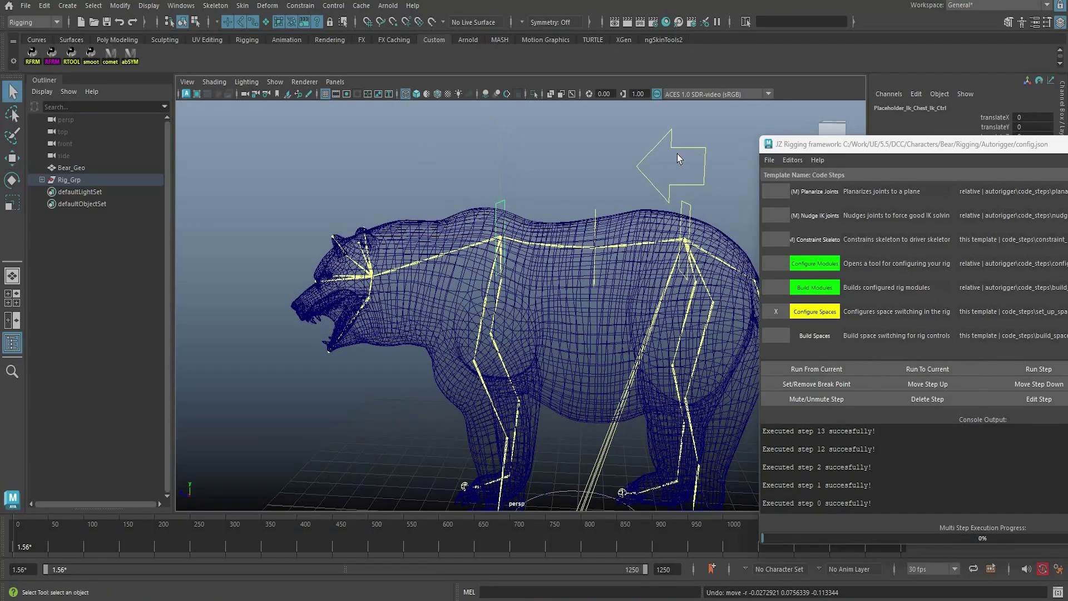
- Try moving the hip IK control on the spine rig, and undo the move
{"action": "left_click", "coordinate": [690, 207]}
{"action": "key", "text": "w"}
{"action": "mouse_move", "coordinate": [667, 198]}
{"action": "middle_mouse_down"}
{"action": "mouse_move", "coordinate": [667, 217]}
{"action": "mouse_move", "coordinate": [665, 189]}
{"action": "middle_mouse_up"}
{"action": "key", "text": "ctrl+z"}
{"action": "key", "text": "q"}
- Try moving the arrow-shaped control above the hips, undo it, and select the global ring control on the ground
{"action": "left_click", "coordinate": [657, 188]}
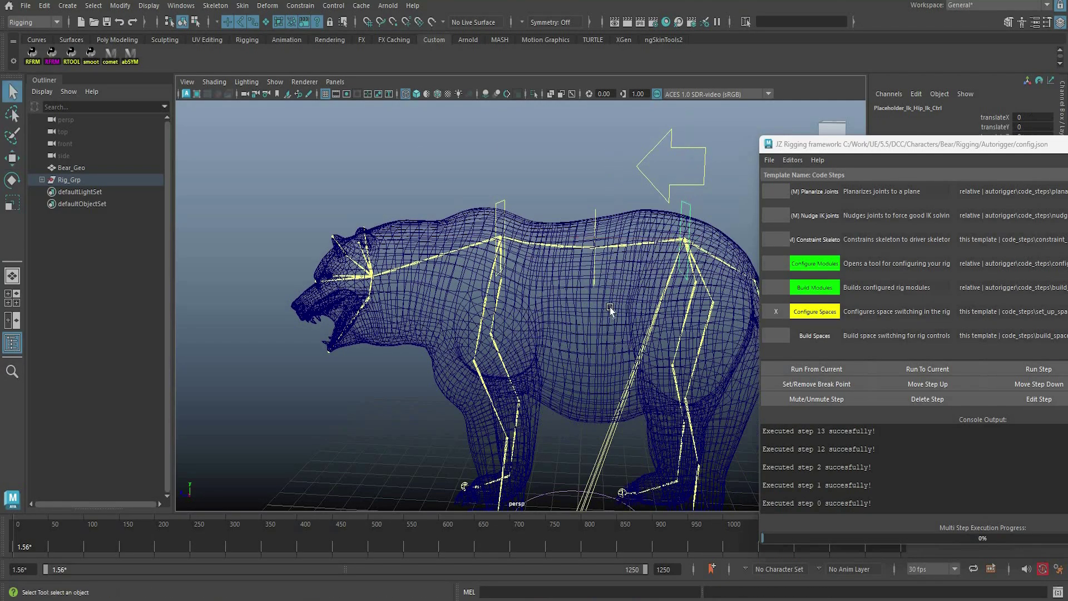
{"action": "key", "text": "w"}
{"action": "mouse_move", "coordinate": [585, 467]}
{"action": "middle_mouse_down"}
{"action": "mouse_move", "coordinate": [594, 427]}
{"action": "mouse_move", "coordinate": [580, 451]}
{"action": "middle_mouse_up"}
{"action": "key", "text": "ctrl+z"}
{"action": "scroll", "coordinate": [616, 417], "scroll_direction": "down", "scroll_amount": 2}
{"action": "middle_click_drag", "start_coordinate": [616, 417], "coordinate": [616, 353], "text": "alt"}
{"action": "key", "text": "q"}
{"action": "left_click", "coordinate": [598, 413]}
{"action": "key", "text": "w"}
{"action": "left_click_drag", "start_coordinate": [639, 284], "coordinate": [751, 289], "text": "alt"}
{"action": "key", "text": "q"}
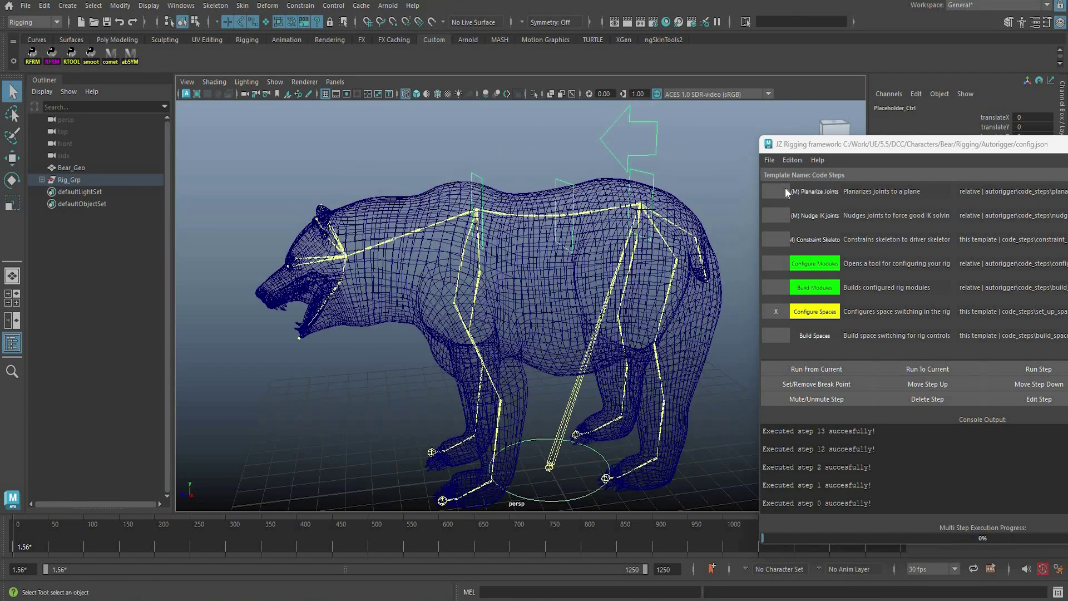
- Reload the recent Bear/Rigging/Autorigger/config.json file and run its Rig Build Mode and New Scene steps
{"action": "left_click", "coordinate": [770, 160]}
{"action": "mouse_move", "coordinate": [802, 258]}
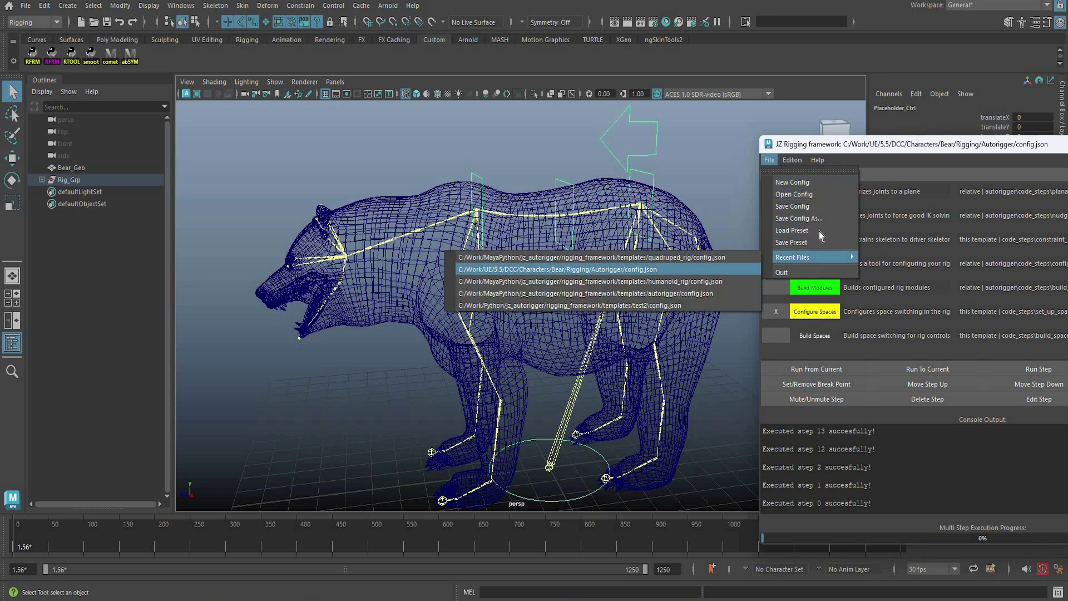
{"action": "left_click", "coordinate": [735, 269]}
{"action": "scroll", "coordinate": [790, 192], "scroll_direction": "up", "scroll_amount": 1}
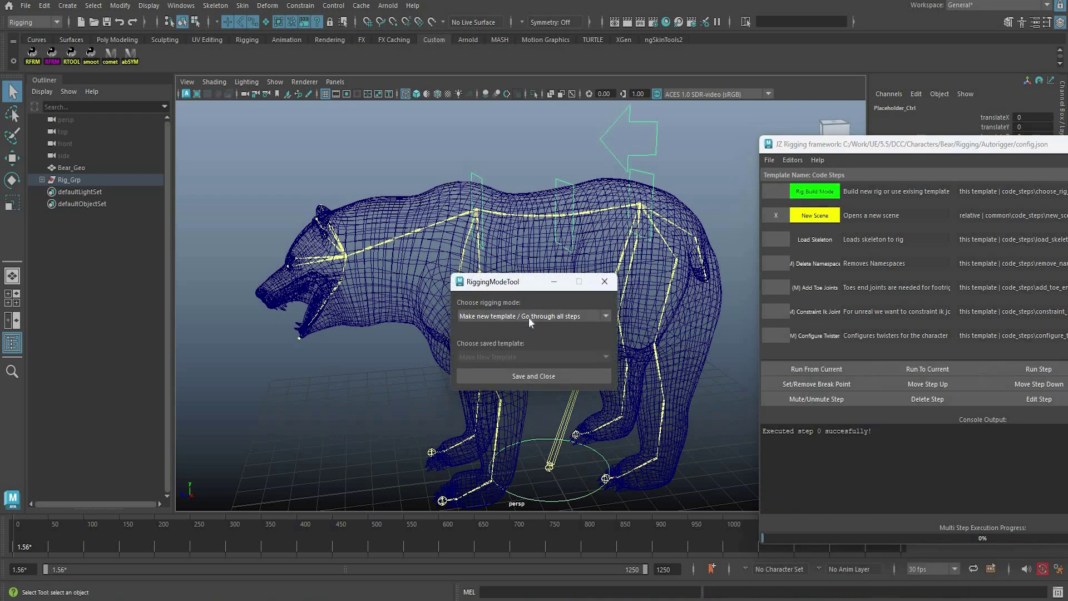
{"action": "left_click", "coordinate": [543, 317]}
{"action": "left_click", "coordinate": [966, 368]}
{"action": "key", "text": "Return"}
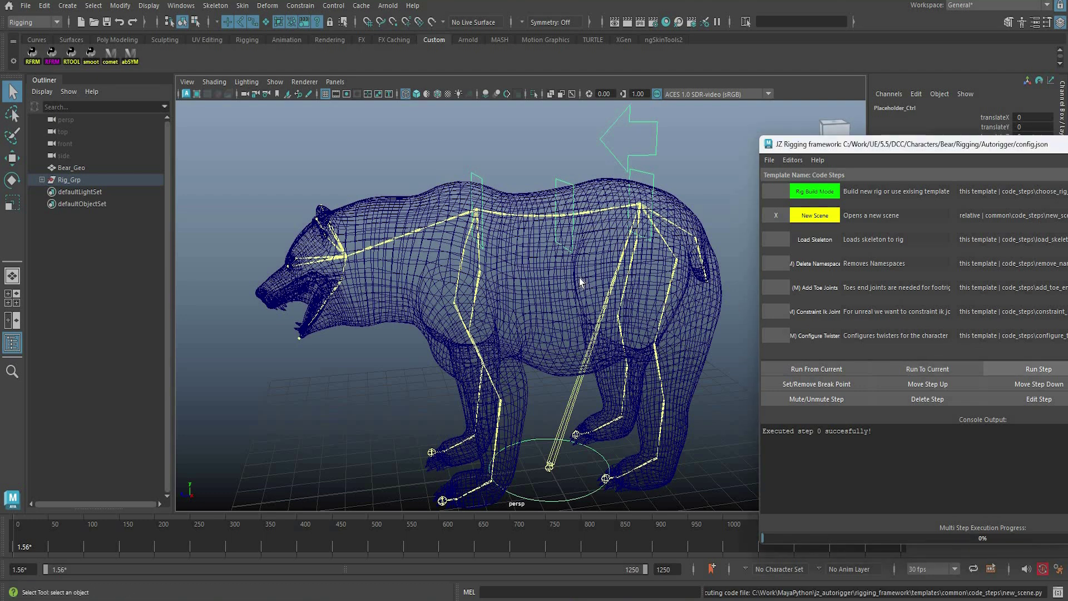
- Run the Load Skeleton and Configure Modules steps, and load the BearRig saved module configuration
{"action": "key", "text": "Return"}
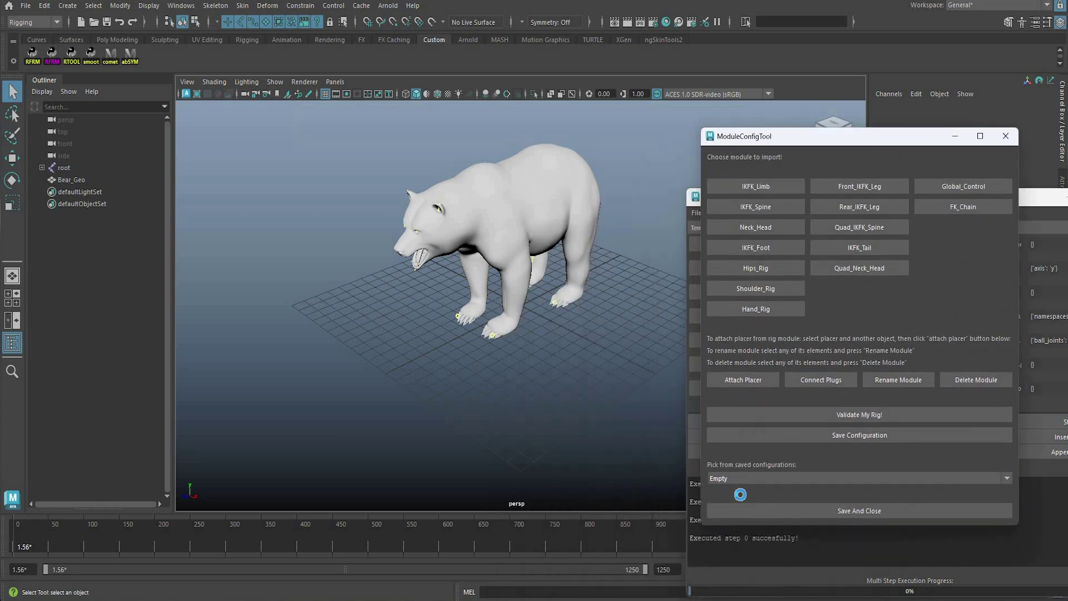
{"action": "key", "text": "space"}
{"action": "key", "text": "Down"}
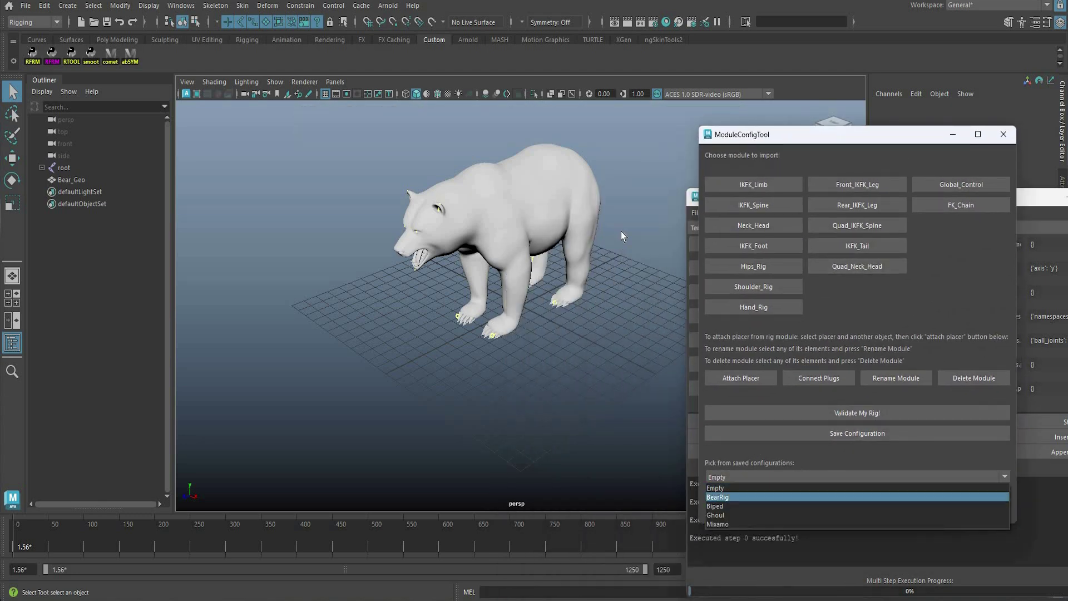
{"action": "key", "text": "Return"}
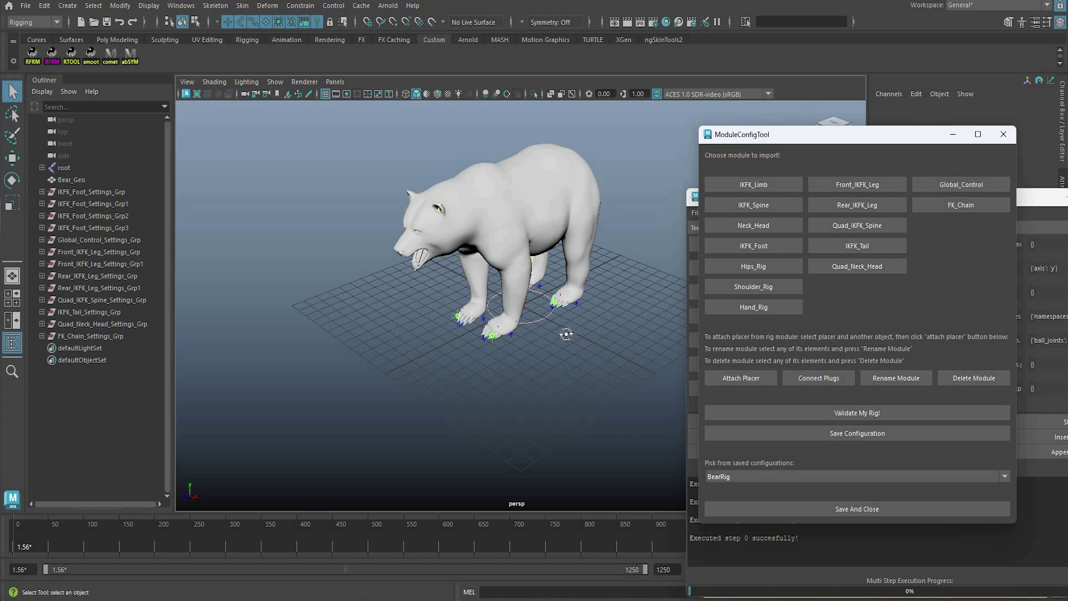
- Display the bear in wireframe to check the module placers along its skeleton, and close the module configuration tool
{"action": "left_click_drag", "start_coordinate": [566, 334], "coordinate": [610, 329], "text": "alt"}
{"action": "key", "text": "4"}
{"action": "scroll", "coordinate": [610, 328], "scroll_direction": "up", "scroll_amount": 5}
{"action": "middle_click_drag", "start_coordinate": [357, 240], "coordinate": [338, 334], "text": "alt"}
{"action": "left_click_drag", "start_coordinate": [337, 334], "coordinate": [298, 322], "text": "alt"}
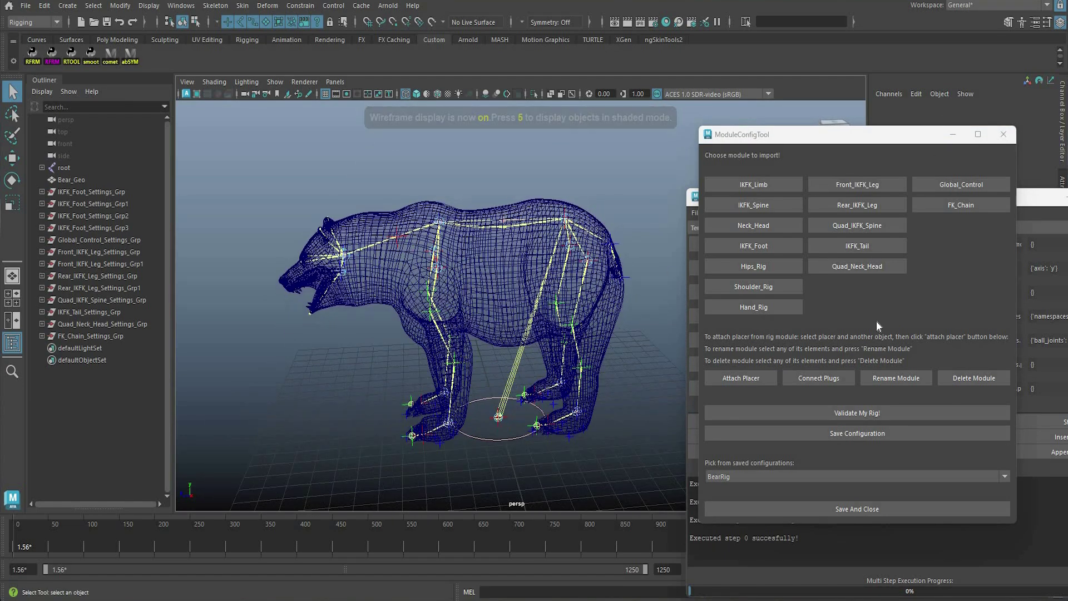
{"action": "left_click", "coordinate": [1003, 135]}
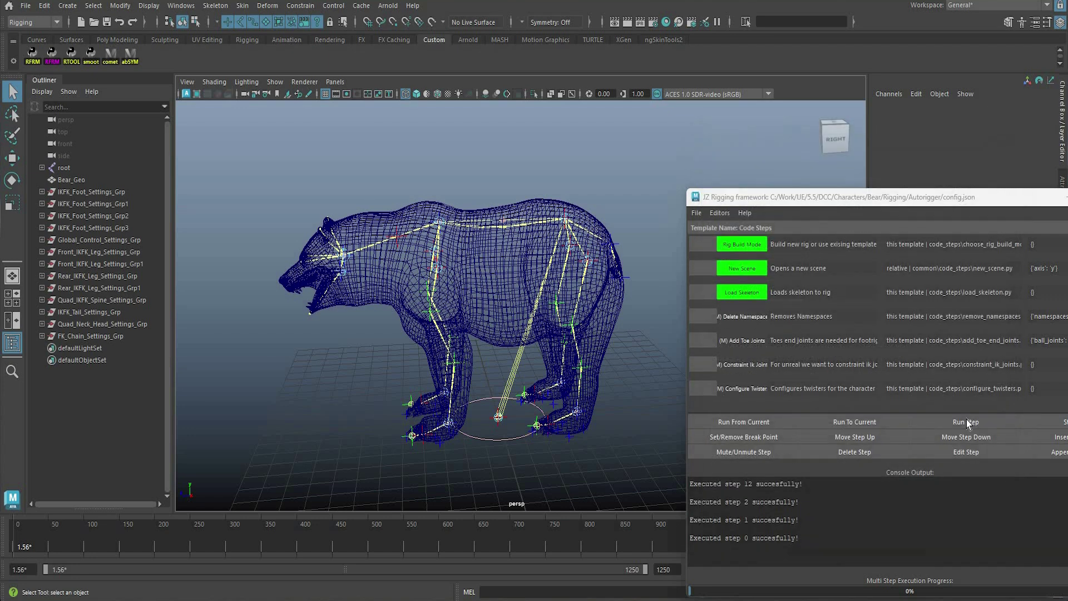
- Run the Build Modules step and the Configure Spaces step of the bear rig
{"action": "scroll", "coordinate": [823, 327], "scroll_direction": "down", "scroll_amount": 1}
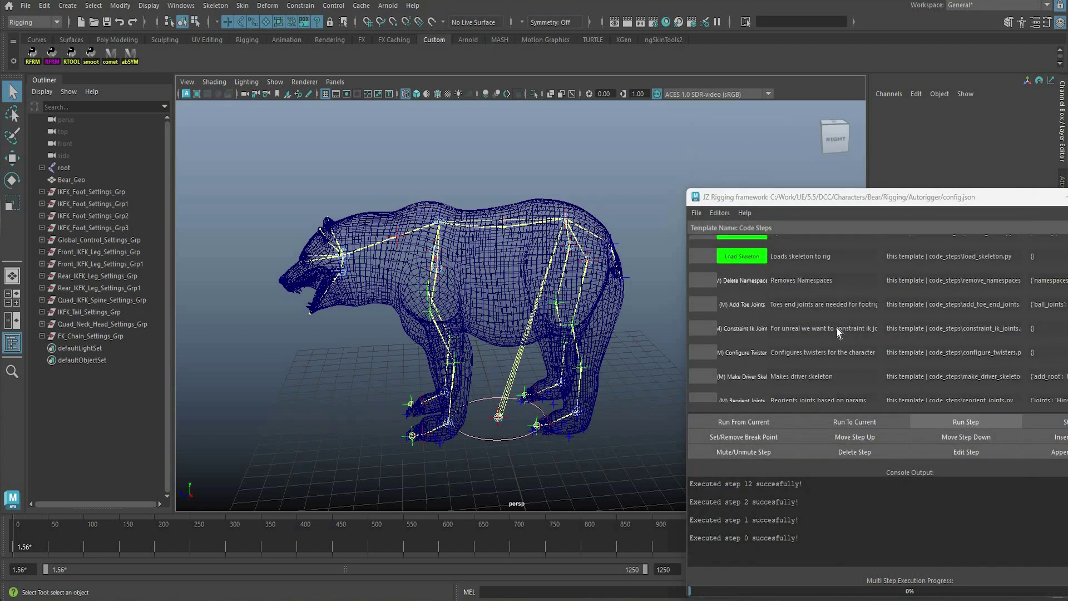
{"action": "left_click", "coordinate": [837, 329]}
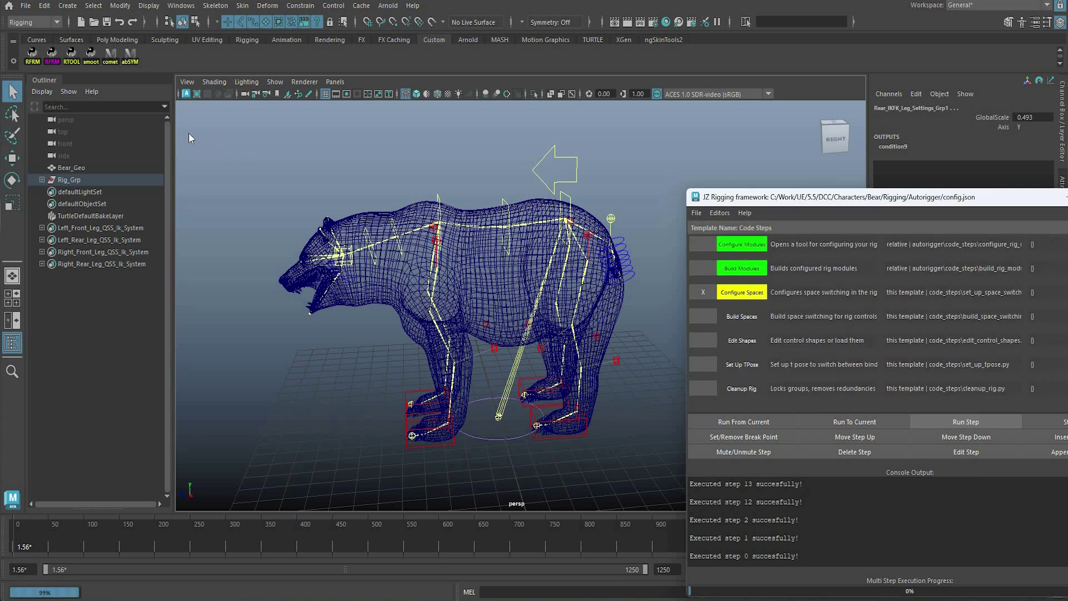
{"action": "left_click_drag", "start_coordinate": [517, 282], "coordinate": [138, 105]}
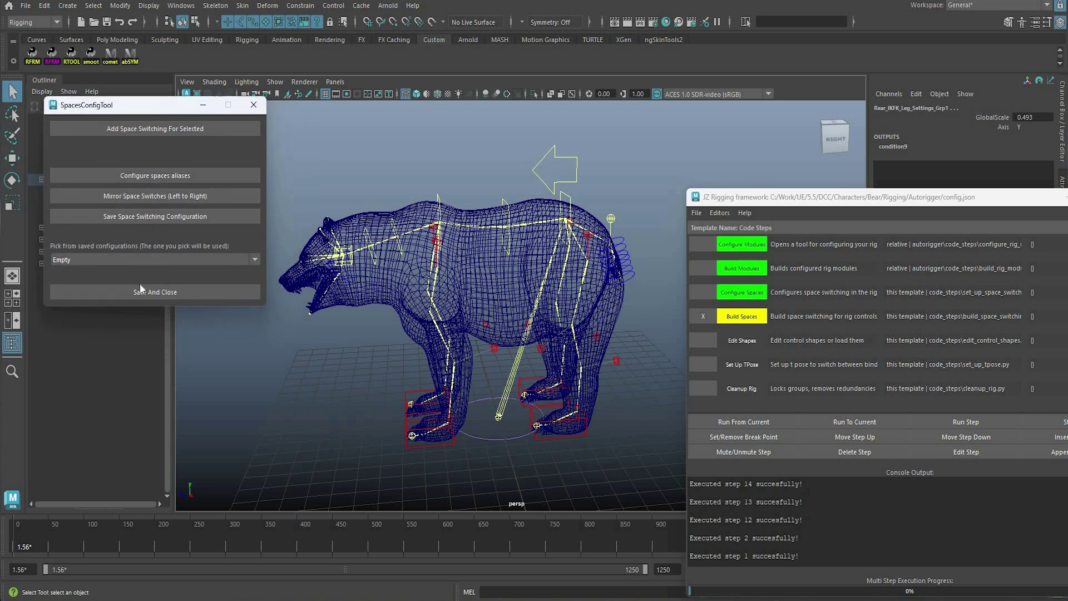
- Load the BearRig saved configuration for space switching
{"action": "left_click", "coordinate": [155, 260]}
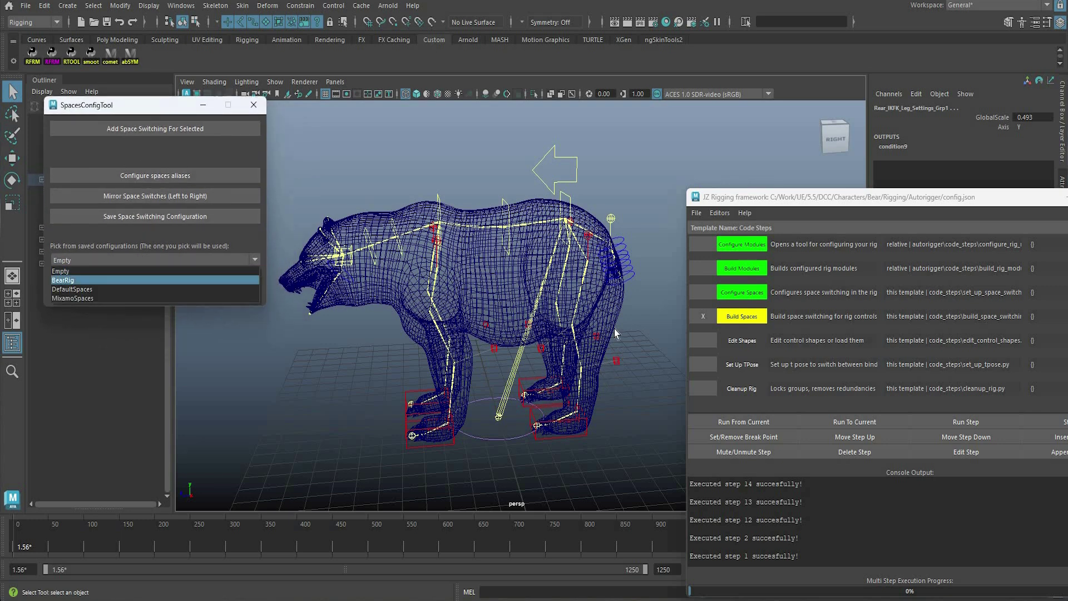
{"action": "left_click", "coordinate": [155, 271]}
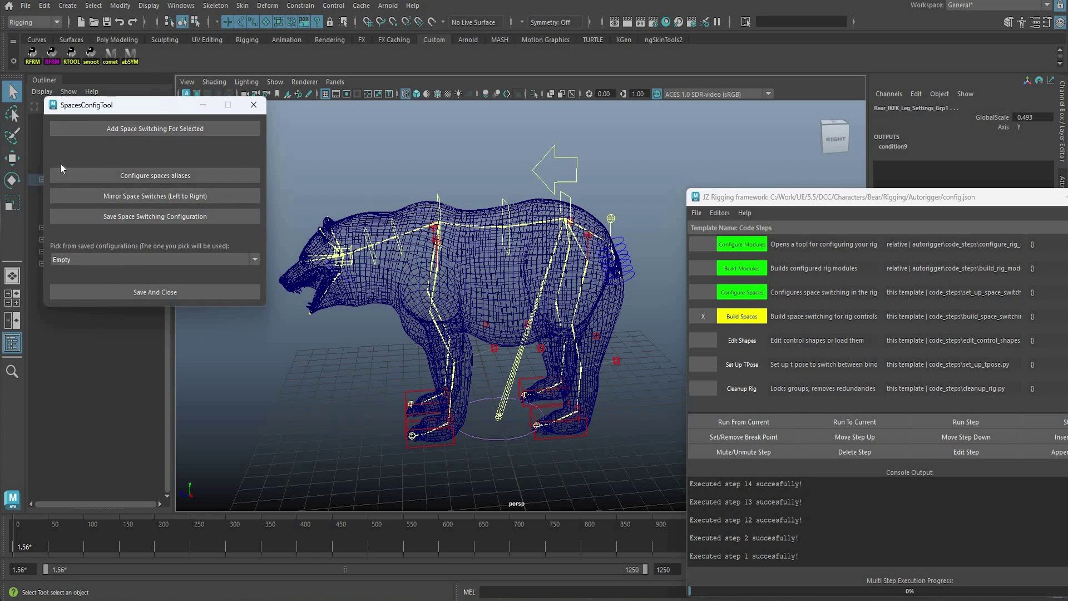
{"action": "left_click", "coordinate": [155, 260]}
{"action": "left_click", "coordinate": [155, 280]}
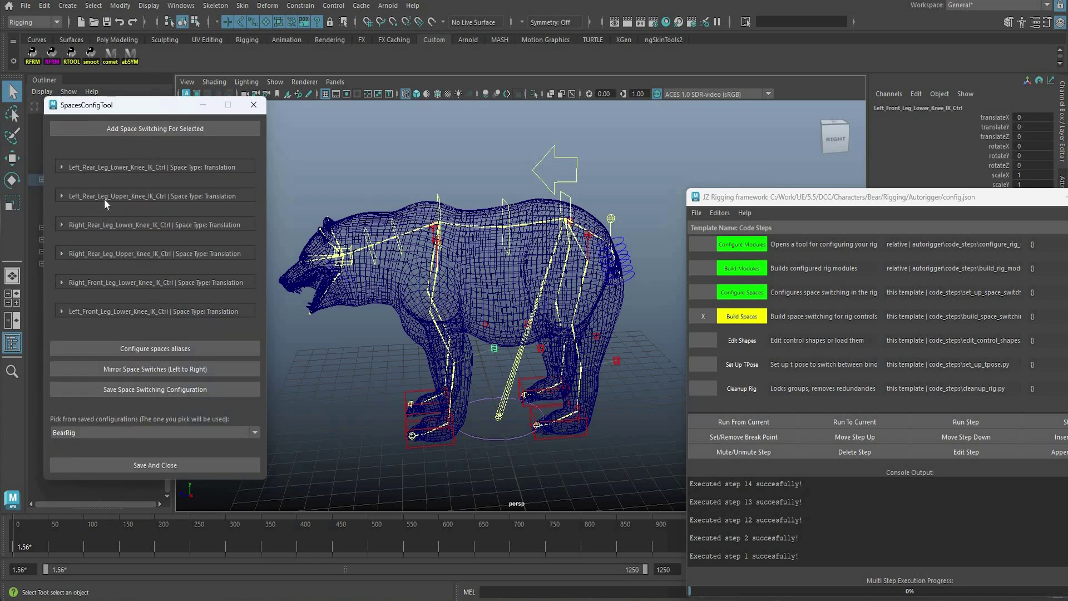
- Examine the spaces of the left rear leg's lower and upper knee IK controls and the configured space aliases
{"action": "left_click", "coordinate": [112, 167]}
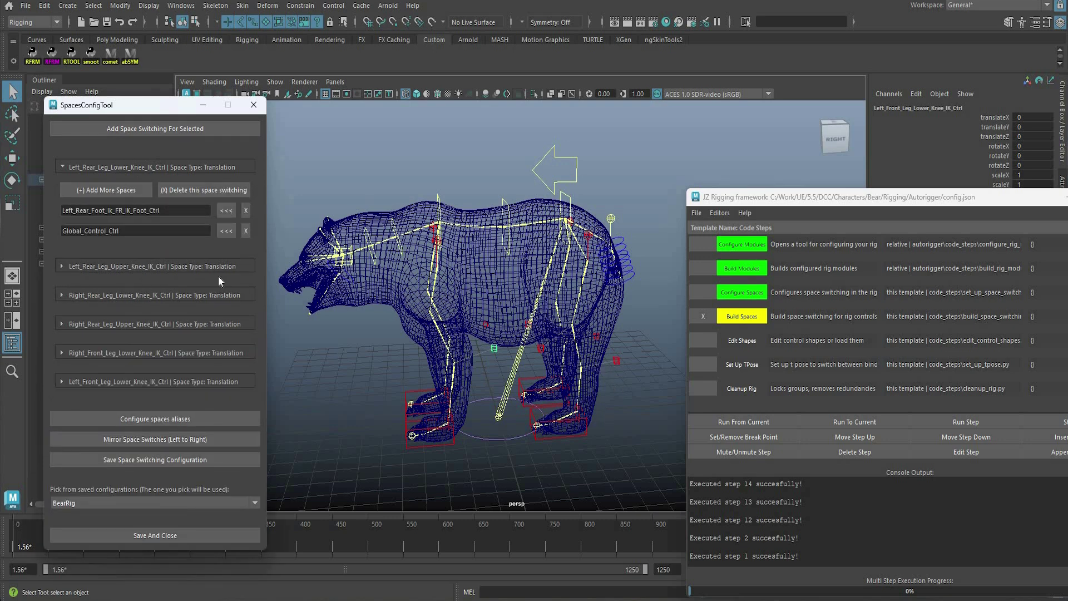
{"action": "left_click", "coordinate": [63, 266]}
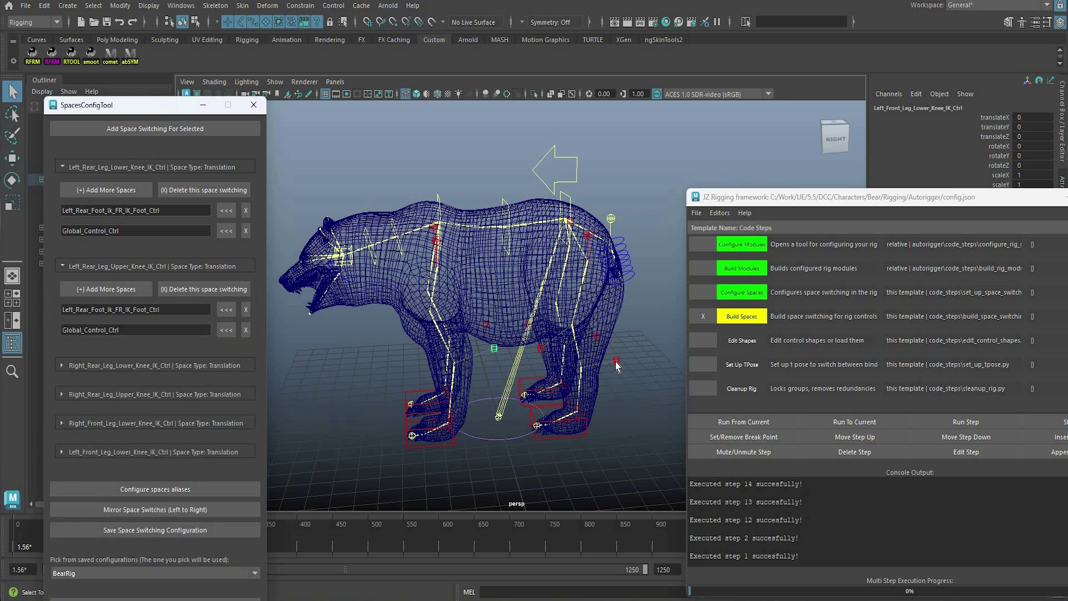
{"action": "left_click", "coordinate": [62, 266]}
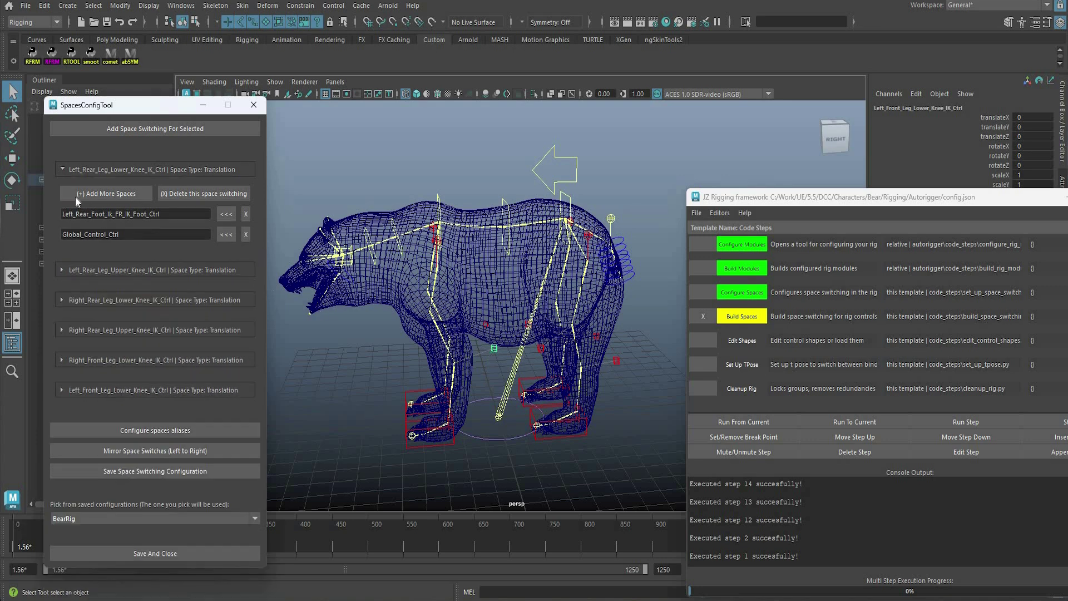
{"action": "left_click", "coordinate": [62, 169]}
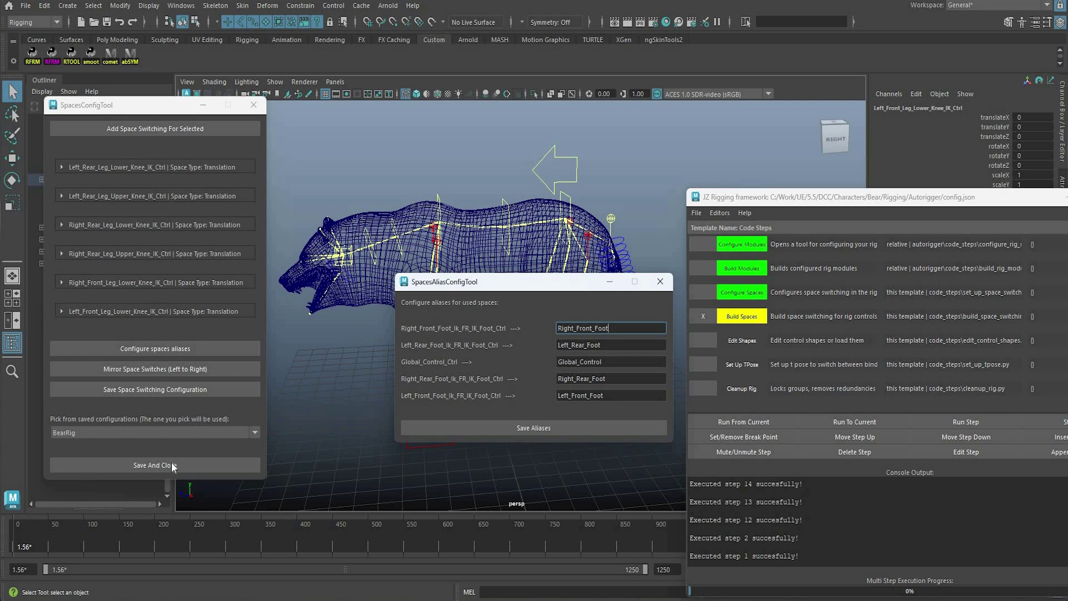
{"action": "left_click", "coordinate": [660, 281]}
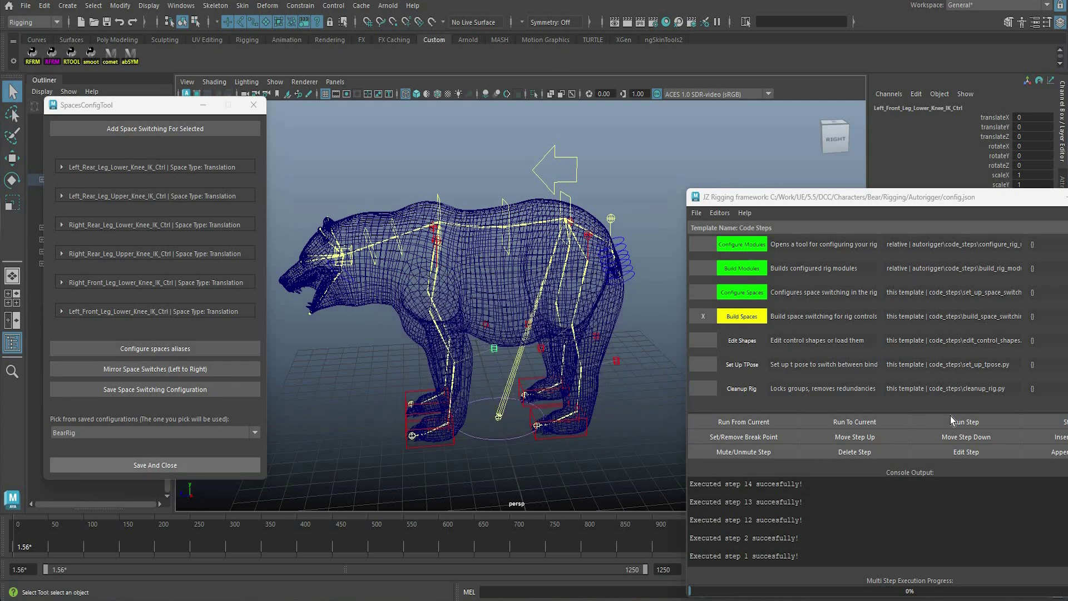
- Run the Build Spaces step and check the translation_space options of Left_Rear_Leg_Lower_Knee_IK_Ctrl
{"action": "left_click", "coordinate": [892, 420]}
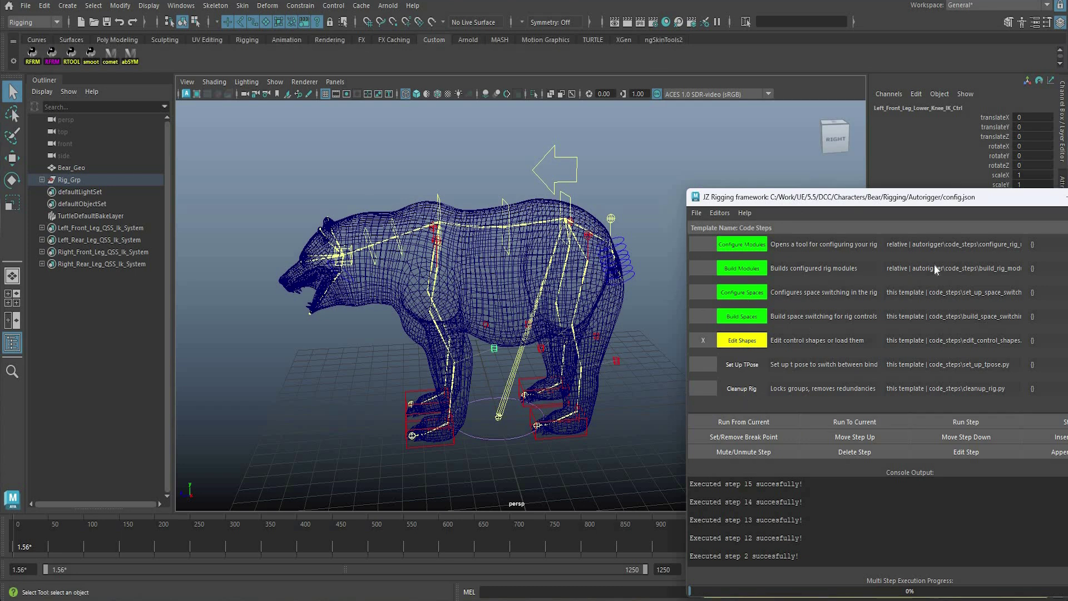
{"action": "left_click_drag", "start_coordinate": [1034, 205], "coordinate": [1002, 436]}
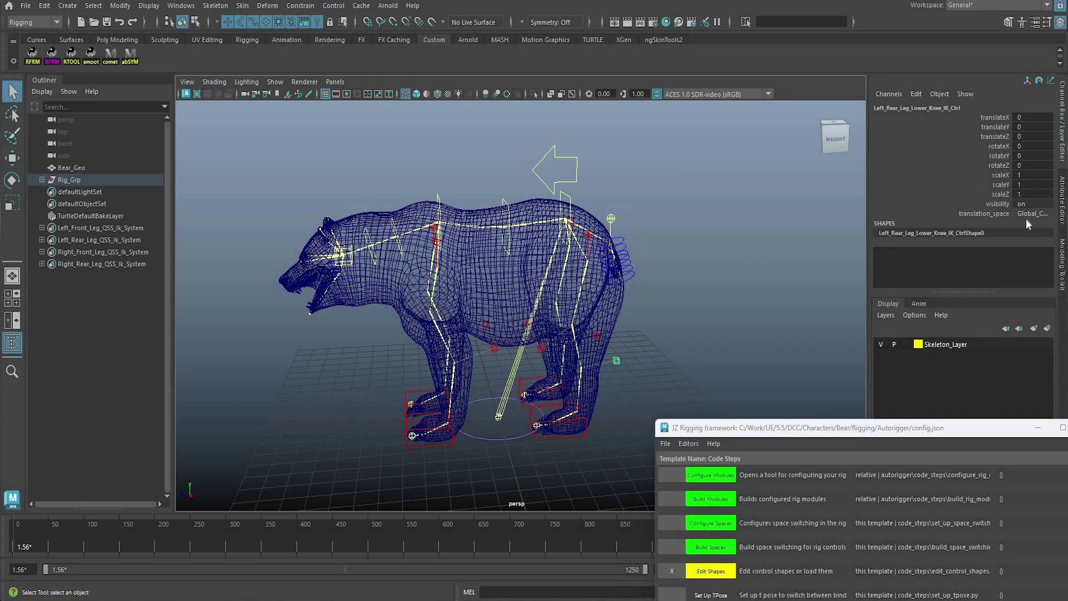
{"action": "left_click", "coordinate": [1028, 217]}
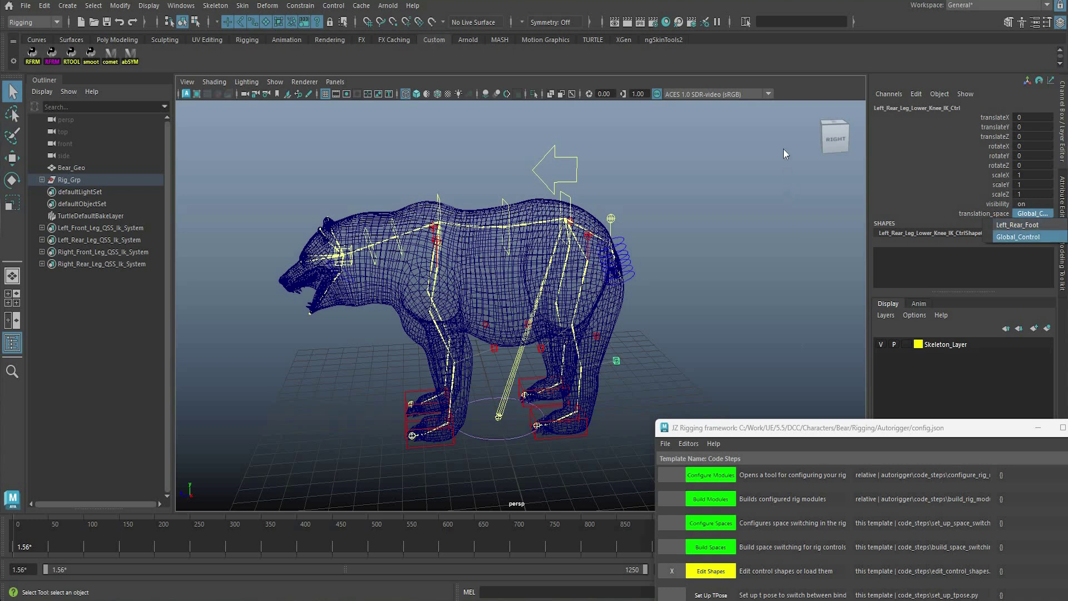
{"action": "left_click", "coordinate": [846, 347]}
{"action": "left_click_drag", "start_coordinate": [978, 428], "coordinate": [974, 234]}
{"action": "left_click_drag", "start_coordinate": [740, 234], "coordinate": [722, 143]}
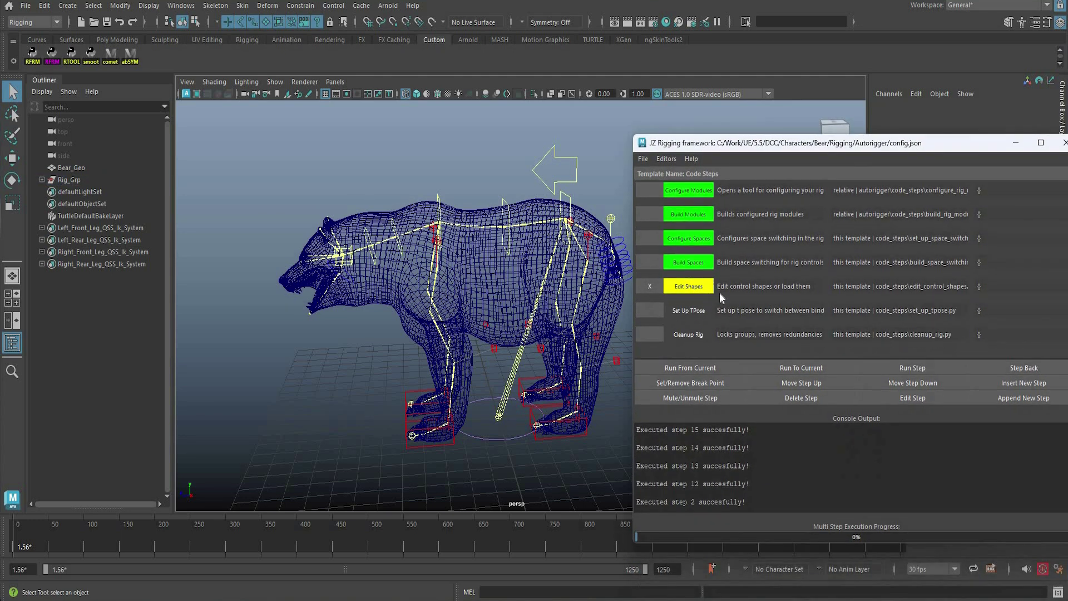
- Run the Edit Shapes step and load the control shapes from the BearRig config
{"action": "left_click", "coordinate": [908, 367]}
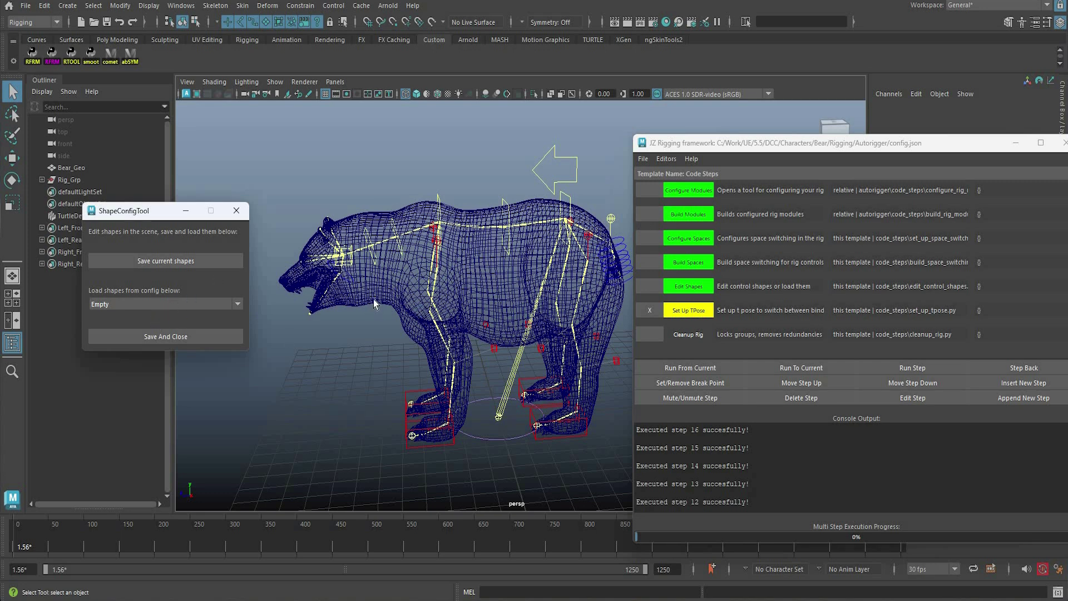
{"action": "left_click", "coordinate": [167, 304]}
{"action": "left_click", "coordinate": [111, 317]}
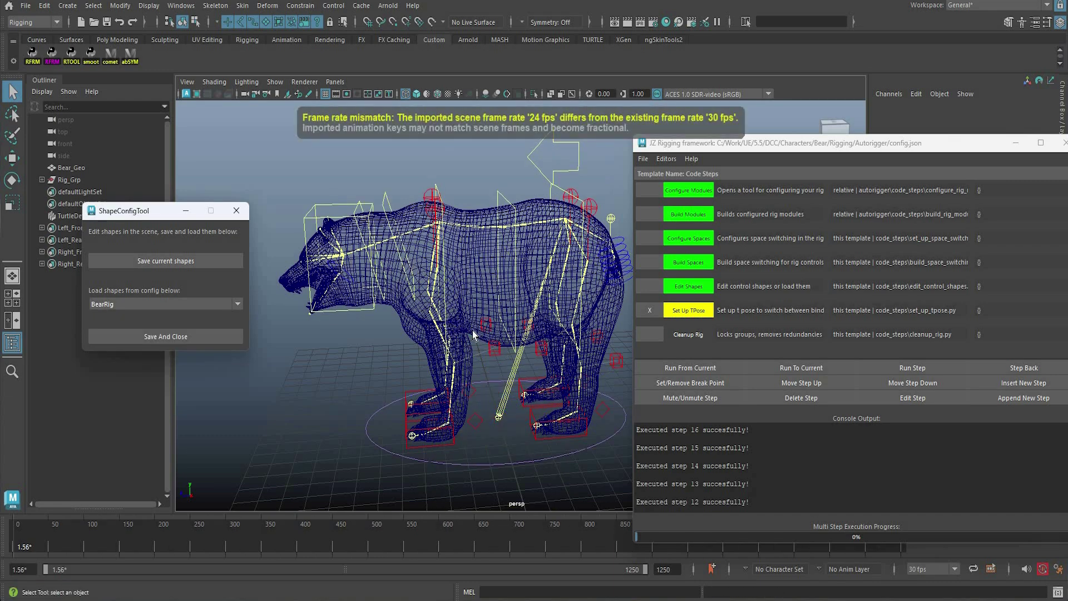
- Select the Jaw_01Ctrl control curve at the bear's jaw joint
{"action": "left_click_drag", "start_coordinate": [460, 319], "coordinate": [473, 320], "text": "alt"}
{"action": "middle_click_drag", "start_coordinate": [473, 320], "coordinate": [640, 339], "text": "alt"}
{"action": "right_click_drag", "start_coordinate": [640, 340], "coordinate": [761, 145], "text": "alt"}
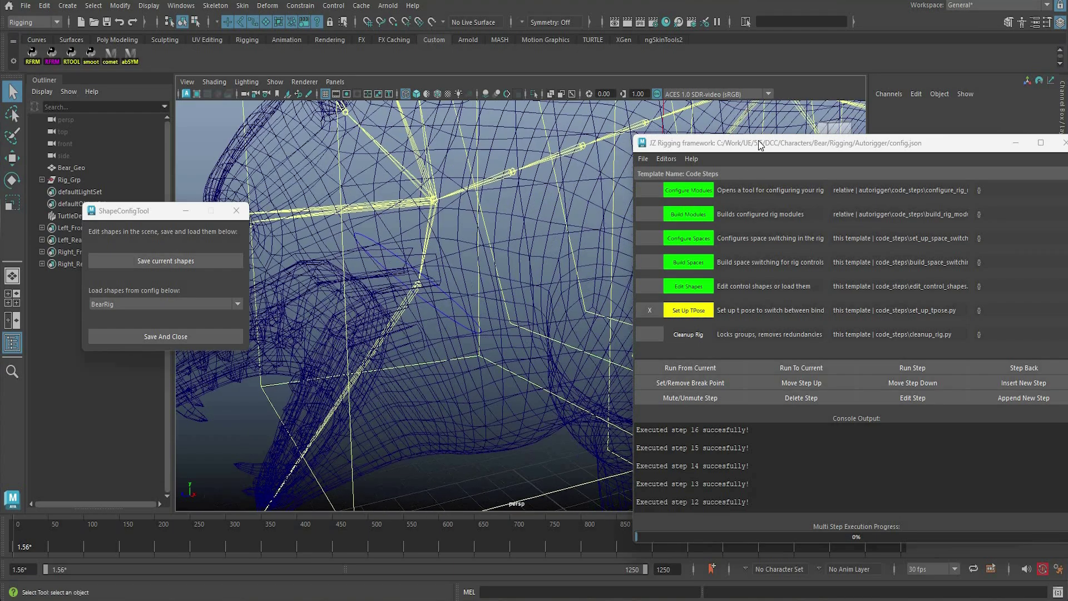
{"action": "right_click_drag", "start_coordinate": [527, 208], "coordinate": [566, 238], "text": "alt"}
{"action": "middle_click_drag", "start_coordinate": [565, 238], "coordinate": [529, 238], "text": "alt"}
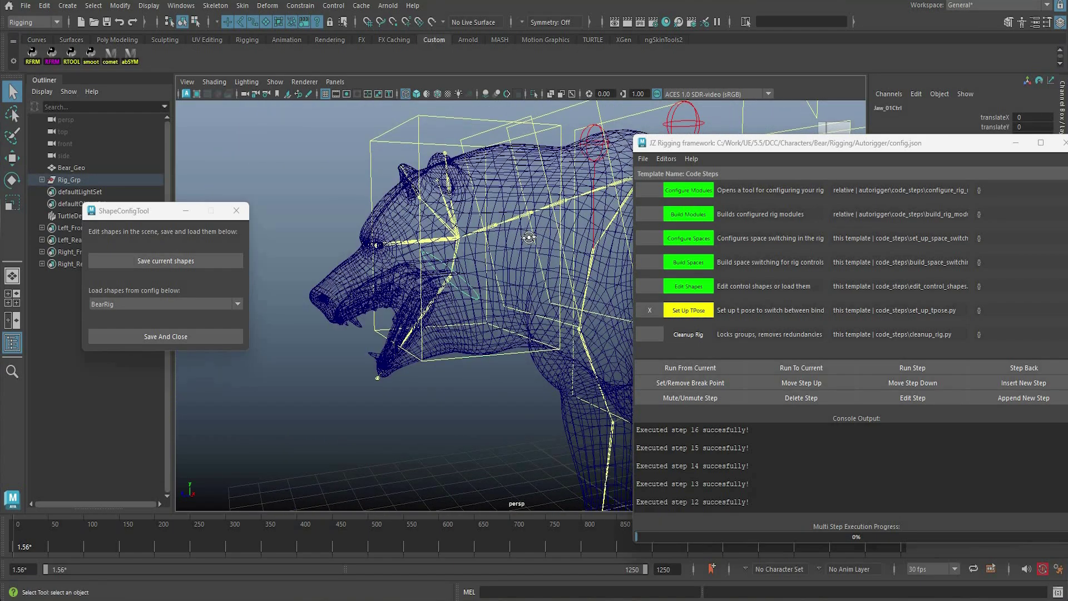
{"action": "left_click_drag", "start_coordinate": [695, 143], "coordinate": [714, 167]}
{"action": "scroll", "coordinate": [548, 245], "scroll_direction": "up", "scroll_amount": 6}
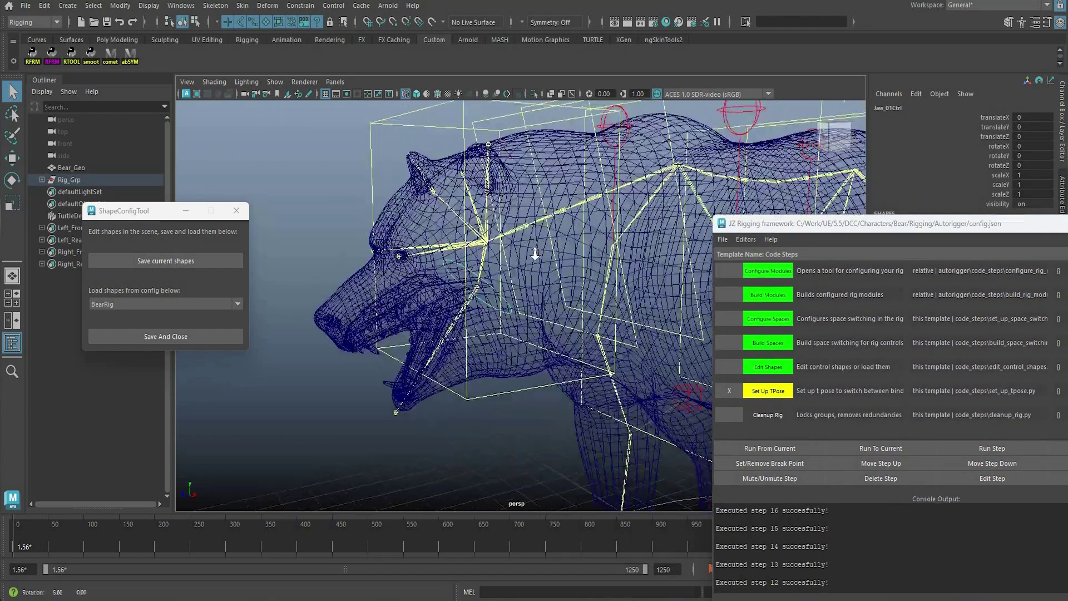
{"action": "mouse_move", "coordinate": [546, 229]}
{"action": "left_mouse_down", "text": "alt"}
{"action": "mouse_move", "coordinate": [590, 239]}
{"action": "mouse_move", "coordinate": [554, 231]}
{"action": "left_mouse_up", "text": "alt"}
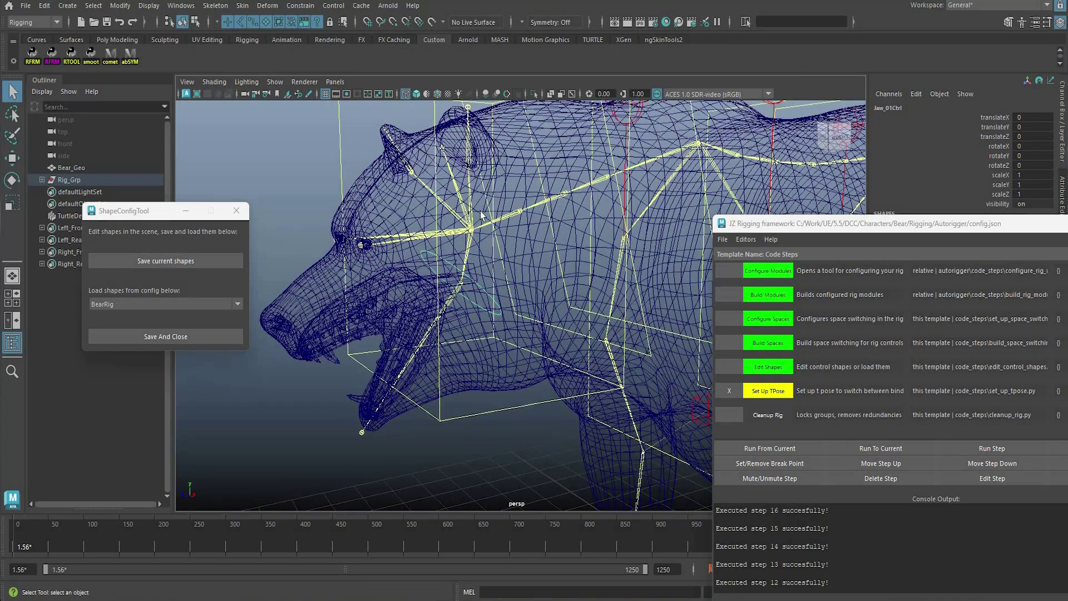
{"action": "scroll", "coordinate": [484, 222], "scroll_direction": "down", "scroll_amount": 1}
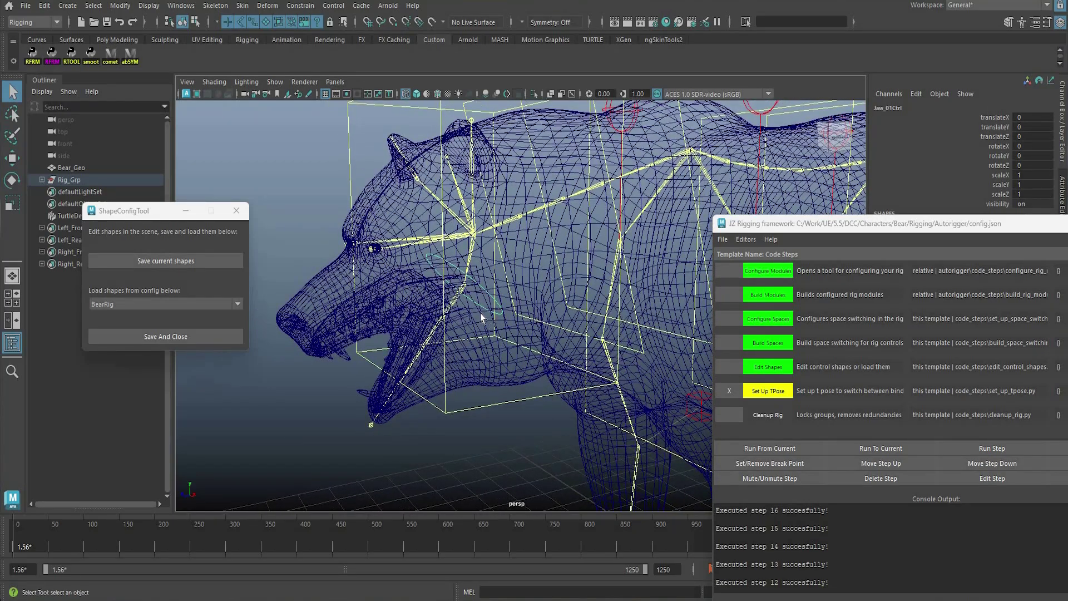
{"action": "left_click", "coordinate": [484, 295]}
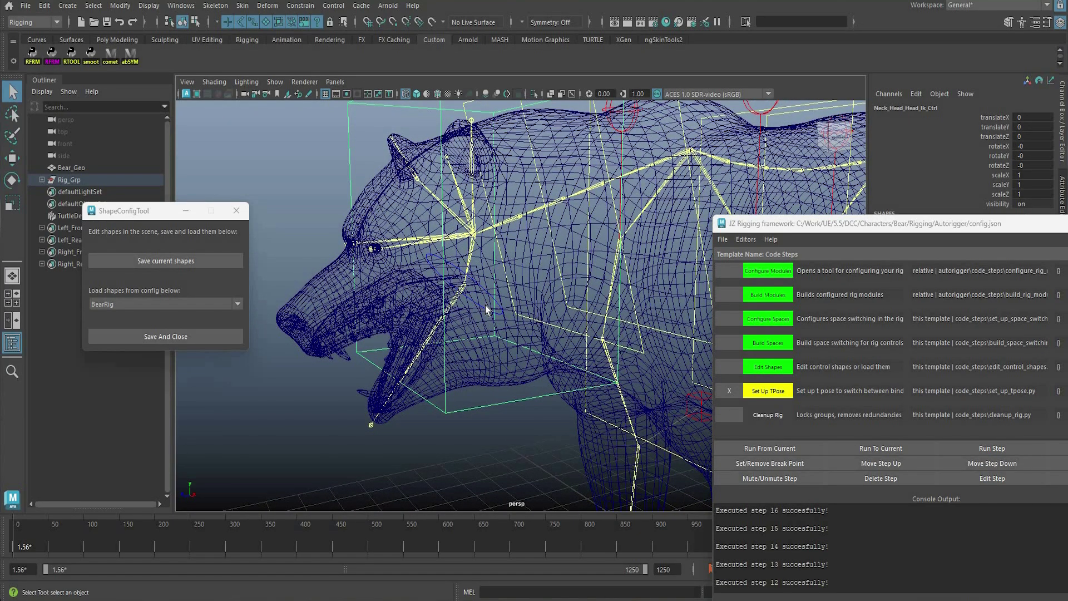
{"action": "left_click", "coordinate": [523, 270]}
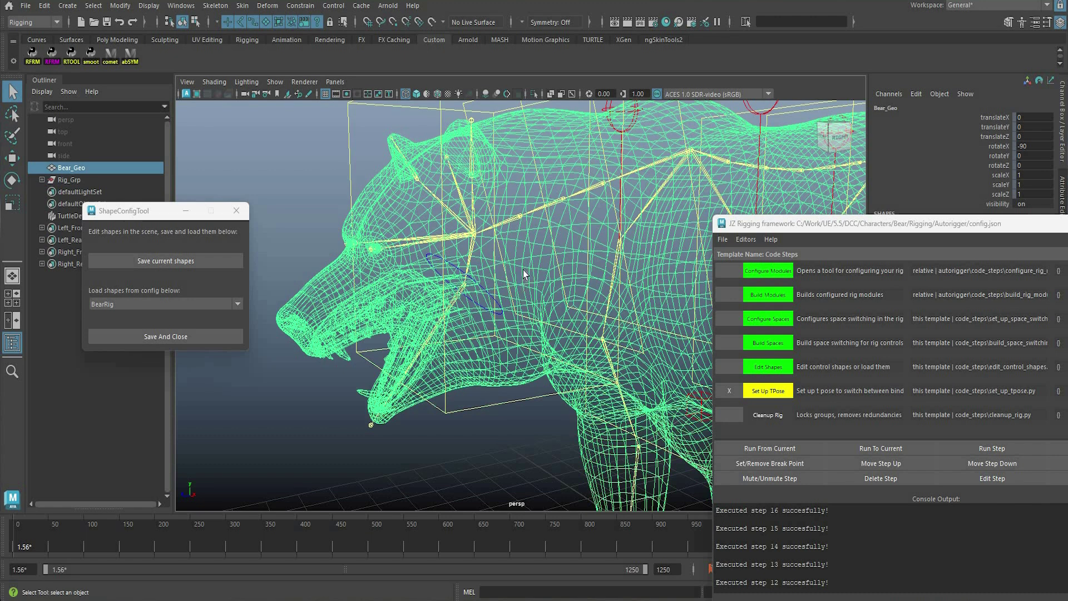
{"action": "left_click", "coordinate": [468, 292]}
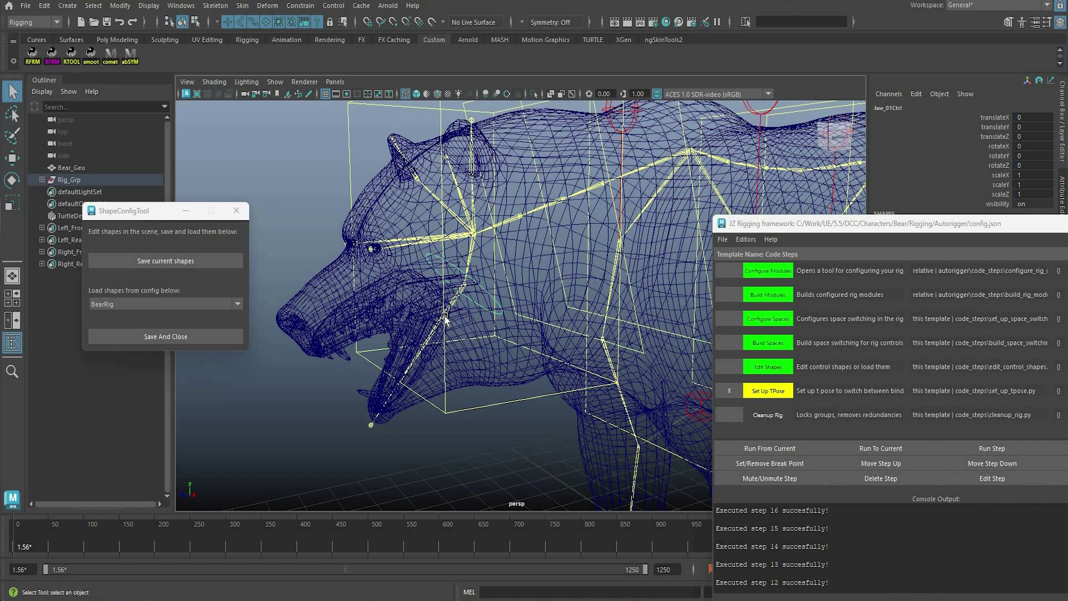
- Rotate the jaw control curve's CVs in component mode to reorient its shape along the lower jaw
{"action": "key", "text": "F8"}
{"action": "key", "text": "e"}
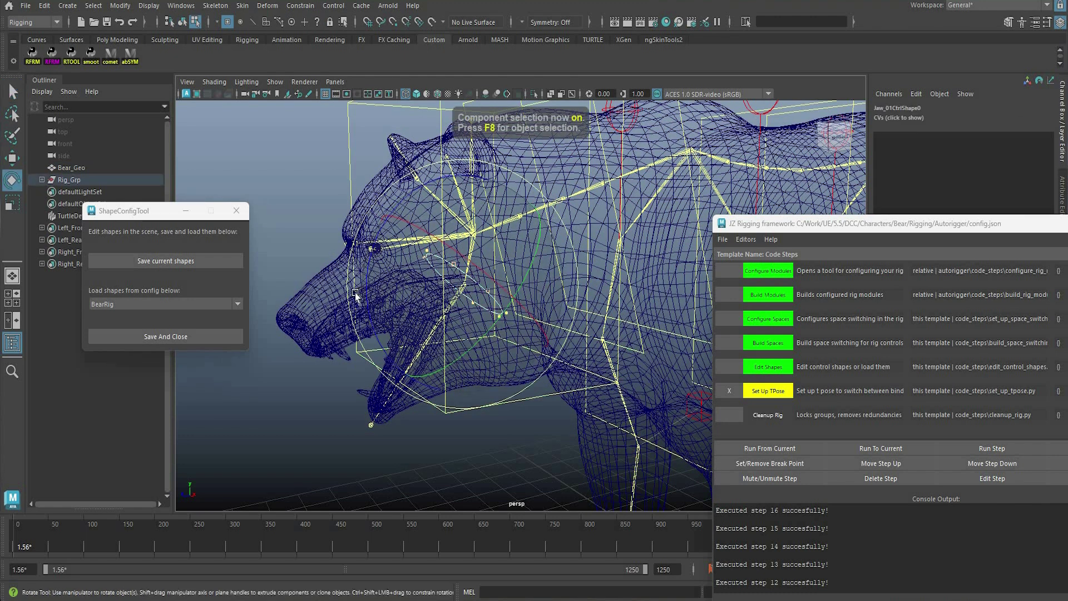
{"action": "left_click_drag", "start_coordinate": [457, 308], "coordinate": [292, 498]}
- Scale up the jaw control curve's CVs until the shape wraps around the bear's lower jaw
{"action": "key", "text": "r"}
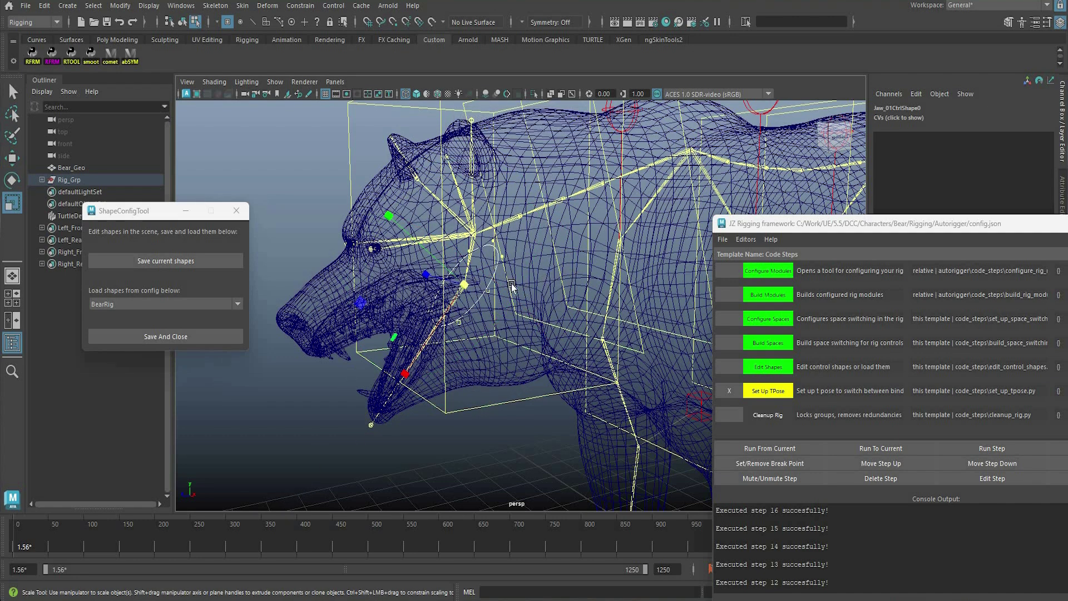
{"action": "left_click_drag", "start_coordinate": [406, 375], "coordinate": [332, 482]}
{"action": "left_click_drag", "start_coordinate": [346, 282], "coordinate": [453, 293], "text": "alt"}
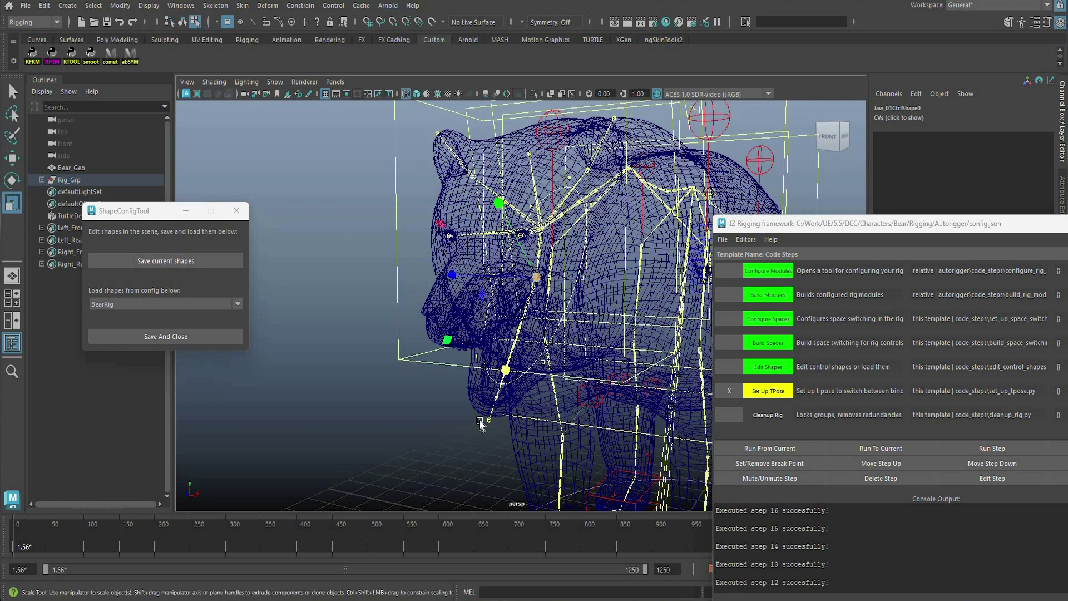
{"action": "left_click", "coordinate": [452, 274]}
{"action": "middle_click_drag", "start_coordinate": [512, 345], "coordinate": [555, 164]}
{"action": "left_click_drag", "start_coordinate": [503, 377], "coordinate": [488, 422]}
{"action": "left_click_drag", "start_coordinate": [529, 186], "coordinate": [475, 210], "text": "alt"}
{"action": "key", "text": "q"}
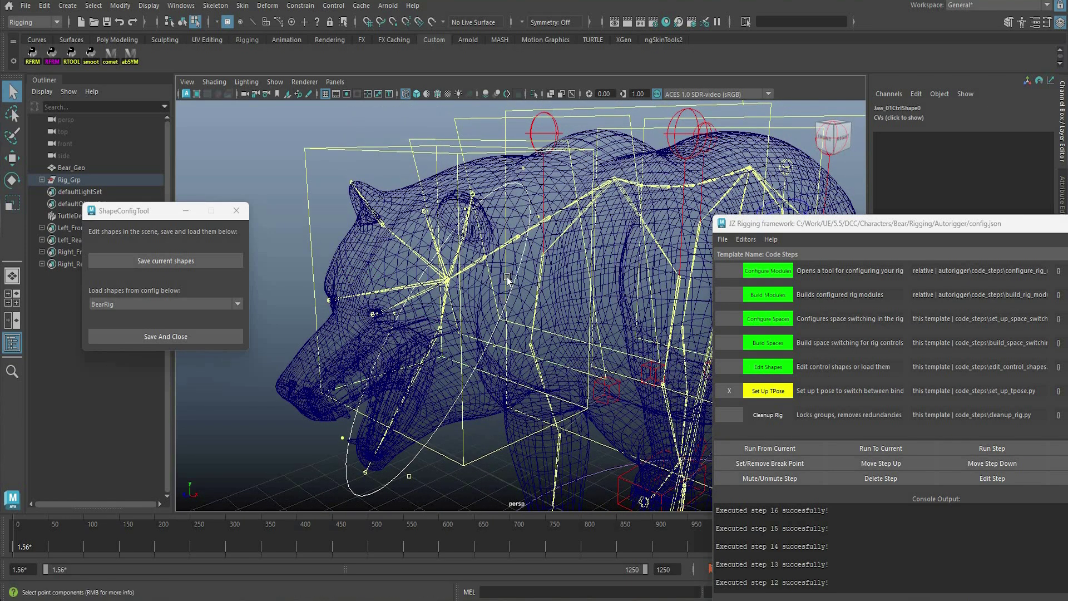
- Move the jaw control curve's CVs with point snapping to position the shape around the bear's lower jaw
{"action": "key", "text": "w"}
{"action": "left_click_drag", "start_coordinate": [507, 242], "coordinate": [478, 278], "text": "alt"}
{"action": "right_click_drag", "start_coordinate": [390, 312], "coordinate": [437, 309], "text": "alt"}
{"action": "key", "text": "v"}
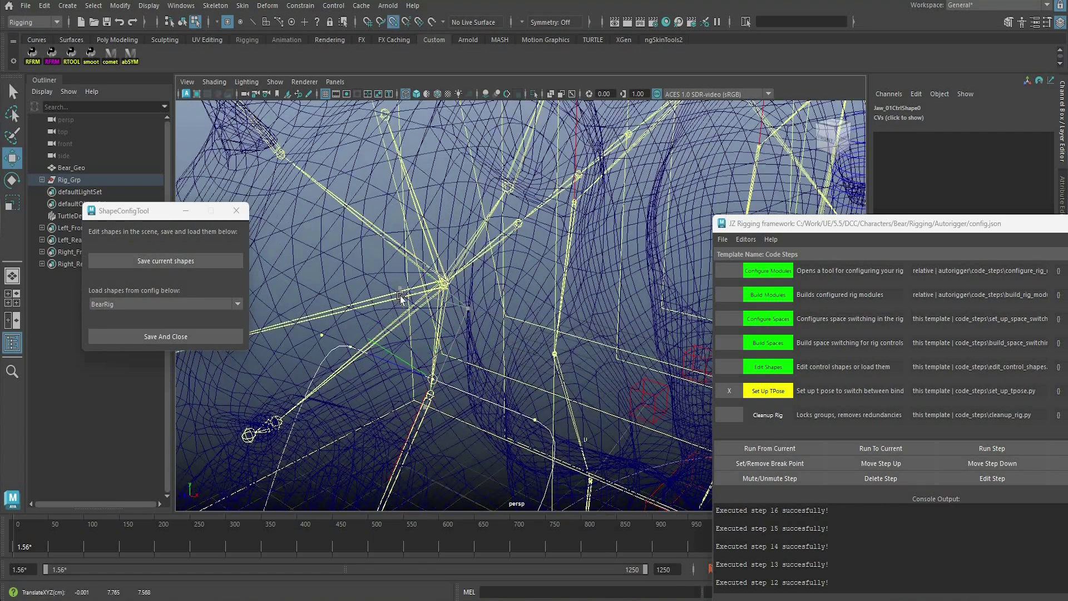
{"action": "scroll", "coordinate": [454, 417], "scroll_direction": "down", "scroll_amount": 6}
{"action": "left_click_drag", "start_coordinate": [520, 324], "coordinate": [489, 322], "text": "alt"}
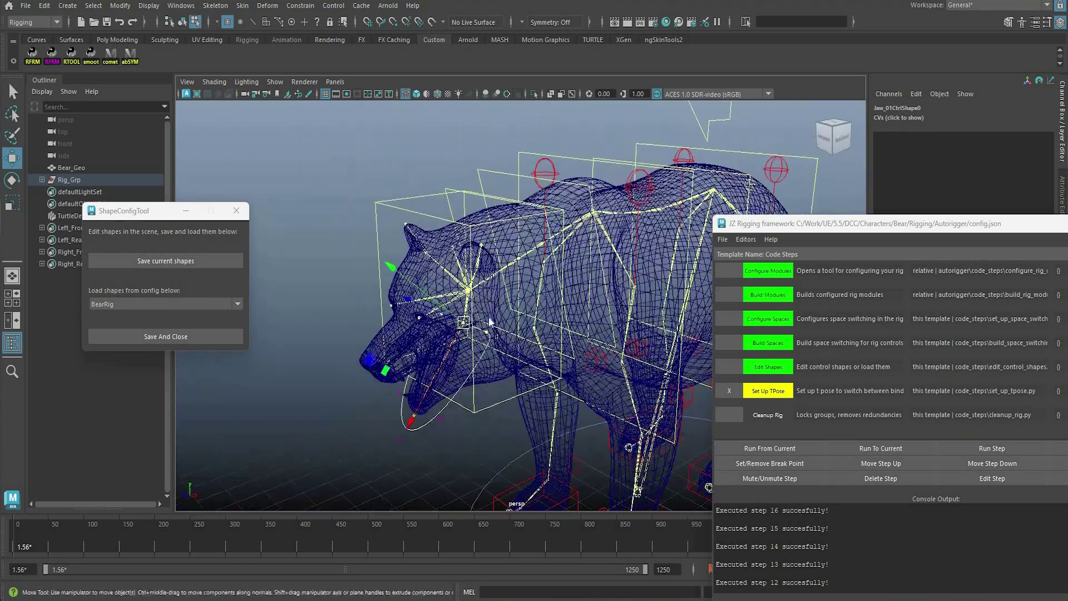
- Switch the viewport to shaded display, return the jaw control to object mode and clear the selection
{"action": "key", "text": "5"}
{"action": "left_click", "coordinate": [448, 415]}
{"action": "key", "text": "q"}
{"action": "right_click_drag", "start_coordinate": [450, 392], "coordinate": [504, 280]}
{"action": "left_click", "coordinate": [323, 290]}
{"action": "scroll", "coordinate": [323, 300], "scroll_direction": "down", "scroll_amount": 2}
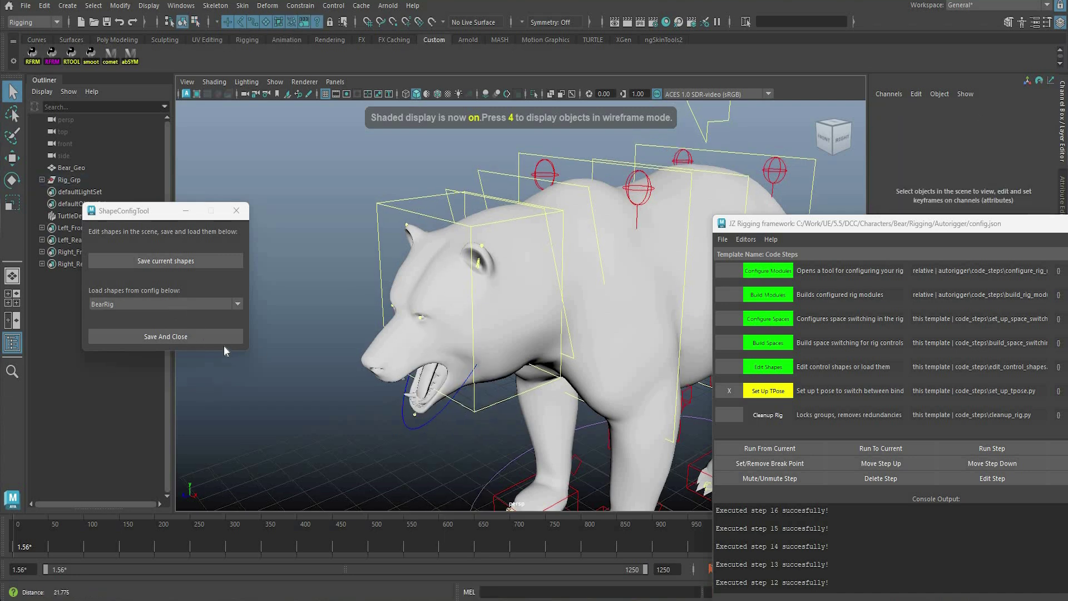
- Save the current control shapes to a shape file named BearRig
{"action": "left_click", "coordinate": [194, 262]}
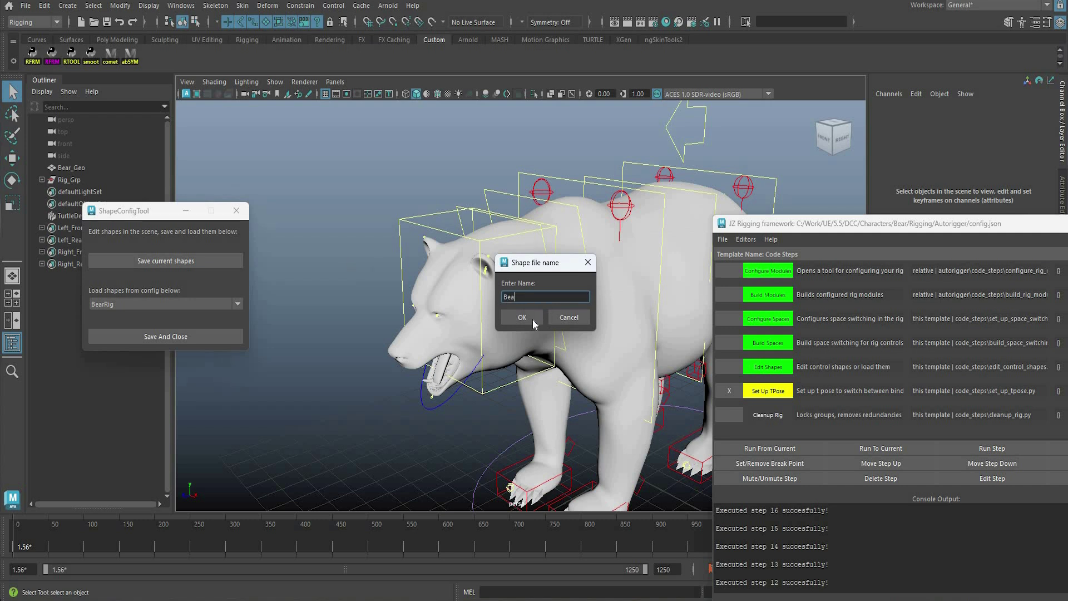
{"action": "type", "text": "BearRig"}
{"action": "key", "text": "Return"}
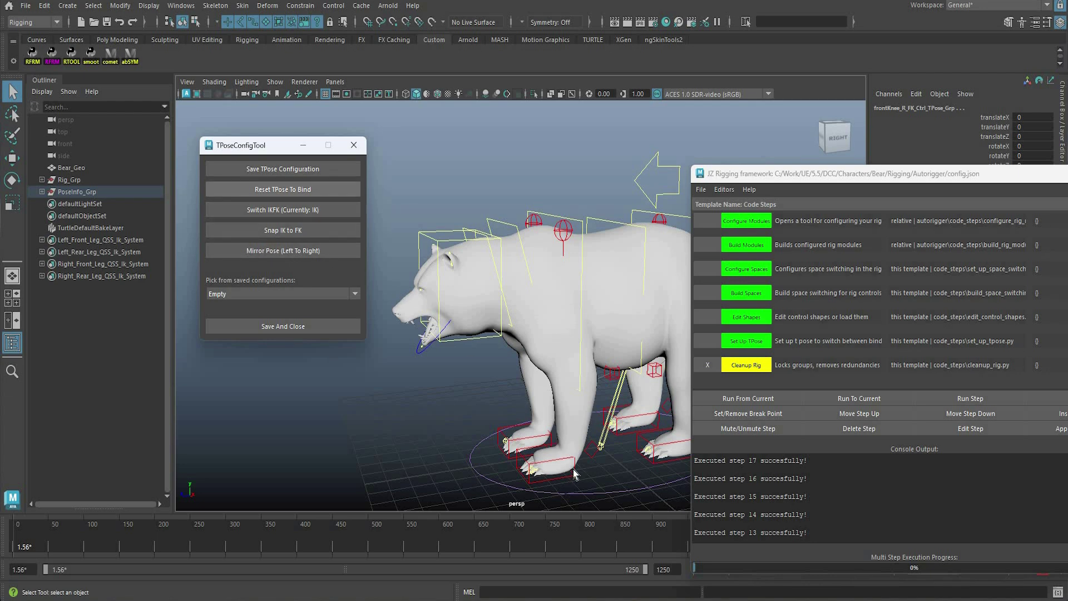
- Switch the bear's legs from IK to FK and back to IK in the T-pose tool, and deselect the geometry
{"action": "left_click", "coordinate": [305, 211]}
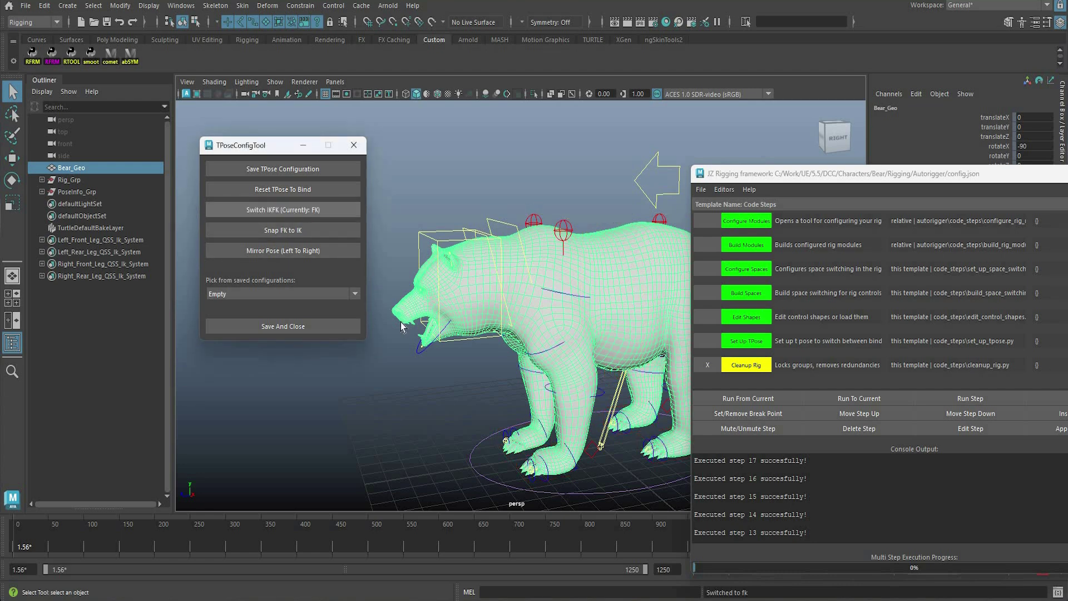
{"action": "left_click", "coordinate": [283, 209]}
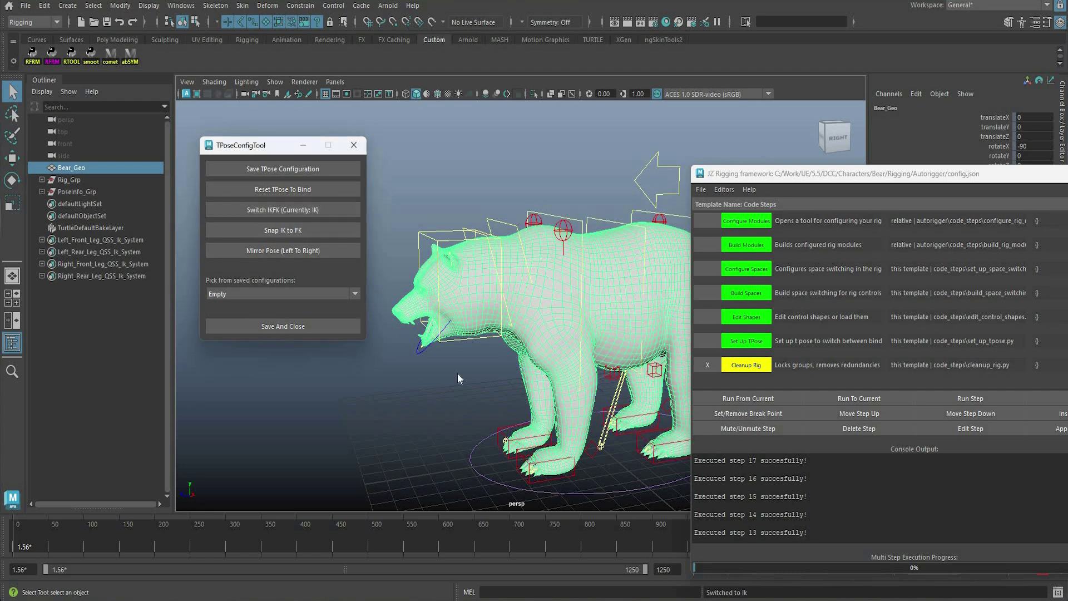
{"action": "left_click", "coordinate": [521, 304]}
- Close the T-pose tool without saving the pose edits, and dismiss the prompt to save the rig as a template
{"action": "left_click", "coordinate": [334, 327]}
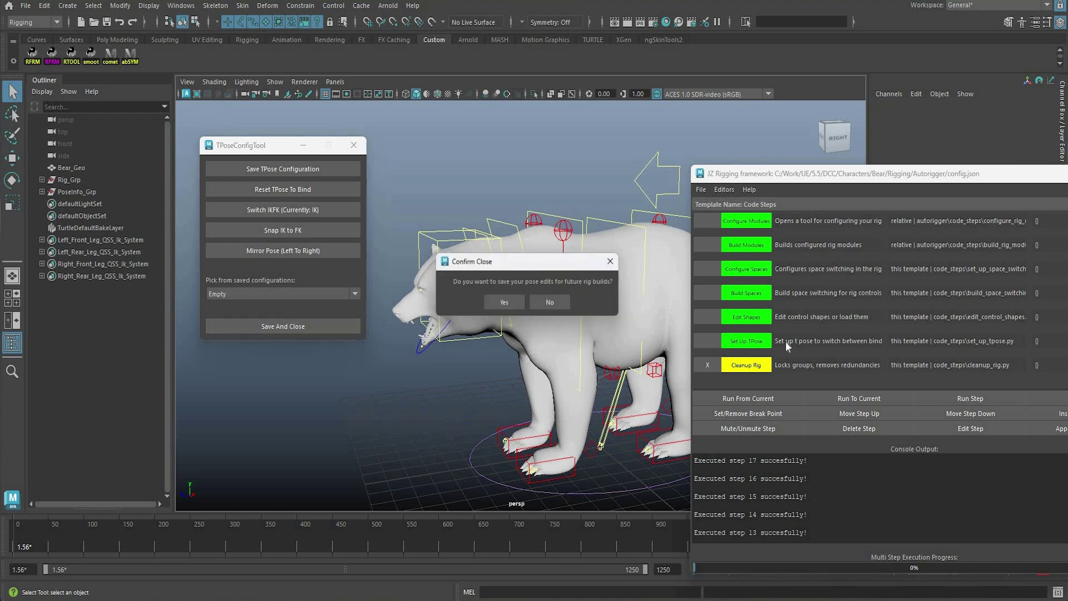
{"action": "left_click", "coordinate": [552, 303]}
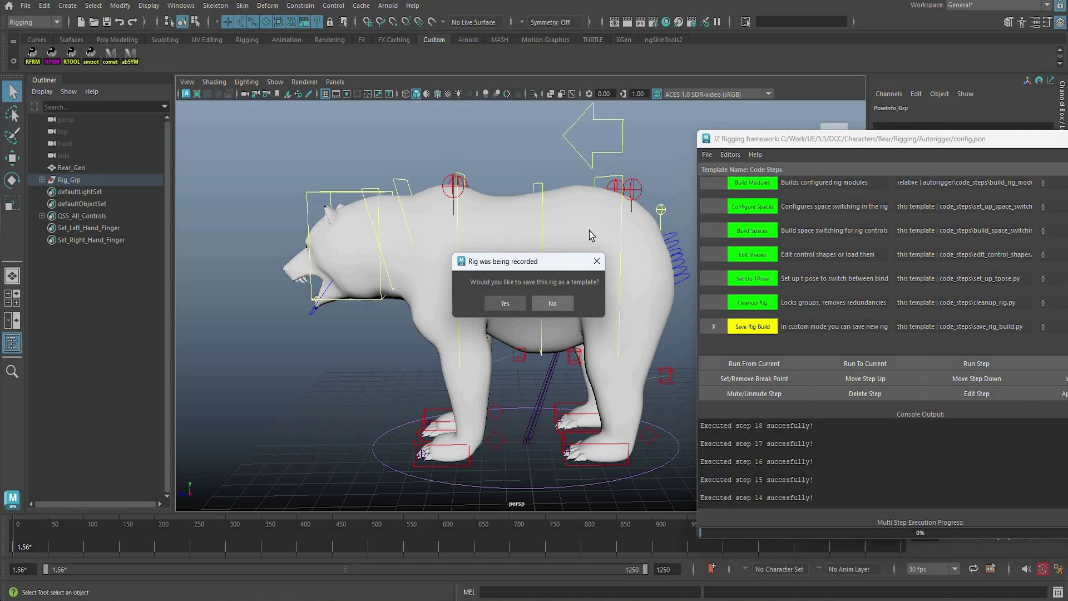
{"action": "key", "text": "Return"}
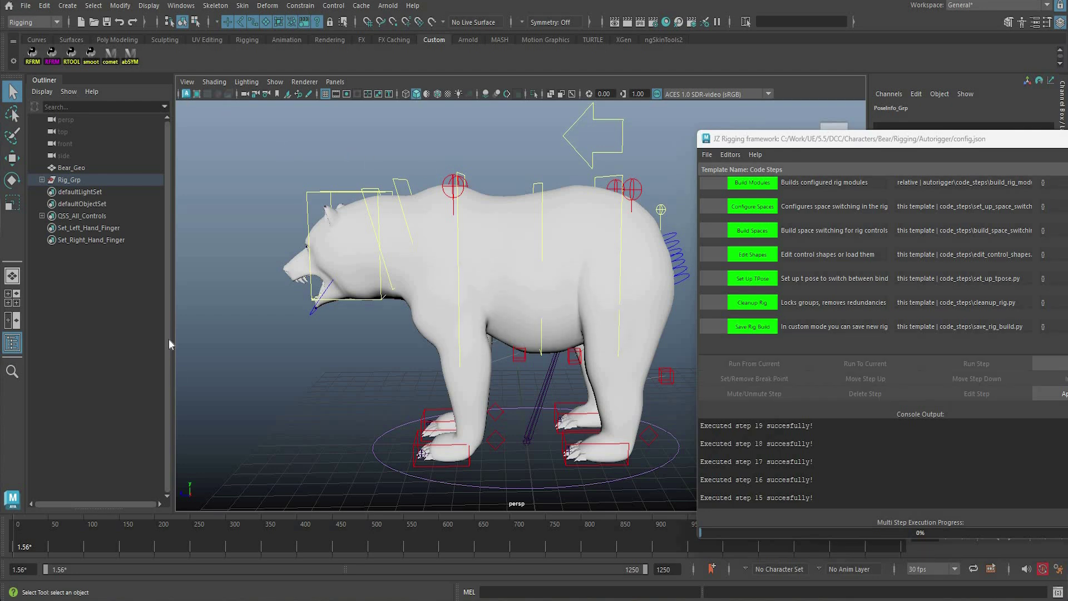
- Open the recent bear animation scene that references BearRig_Final and minimize the rigging framework window
{"action": "key", "text": "alt+f"}
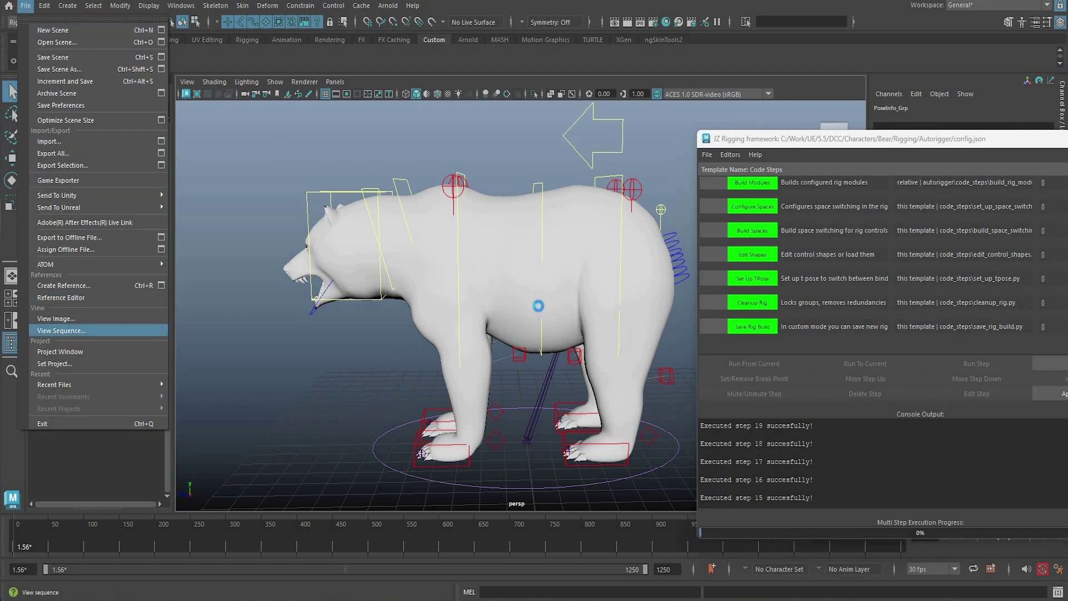
{"action": "key", "text": "Right"}
{"action": "key", "text": "Down"}
{"action": "key", "text": "Down"}
{"action": "key", "text": "Return"}
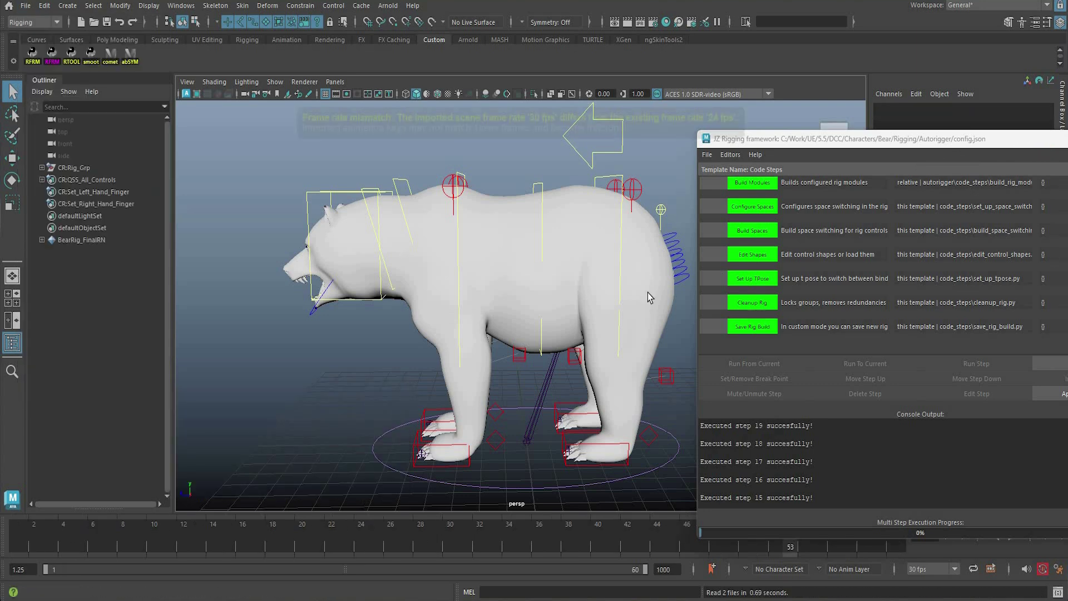
{"action": "left_click_drag", "start_coordinate": [835, 139], "coordinate": [721, 155]}
{"action": "left_click", "coordinate": [972, 156]}
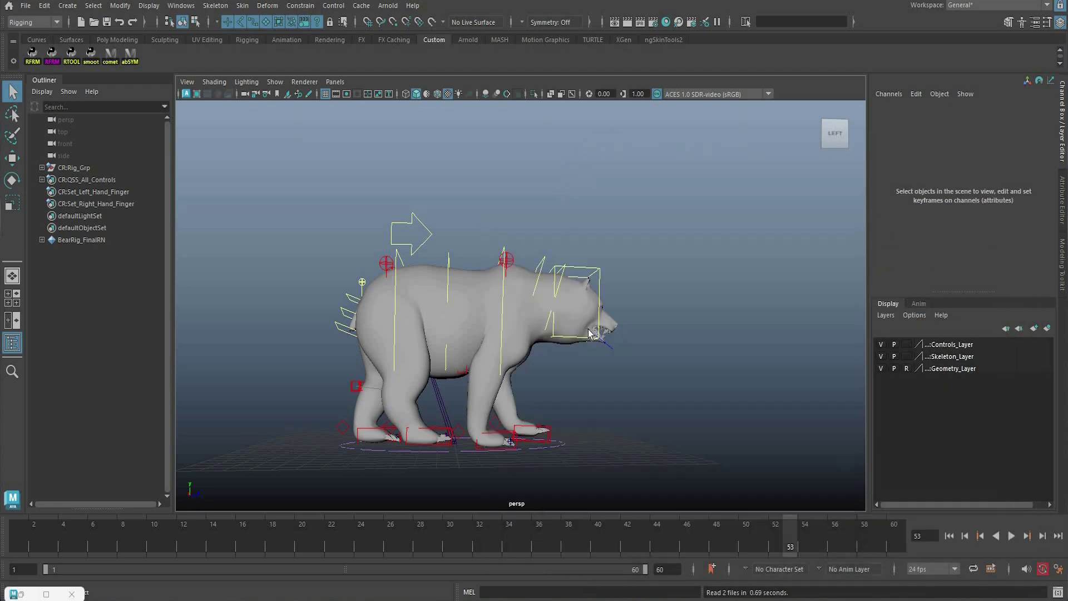
- Play back the bear's animation, view it from several angles, and stop the playback
{"action": "left_click_drag", "start_coordinate": [579, 304], "coordinate": [68, 166], "text": "alt"}
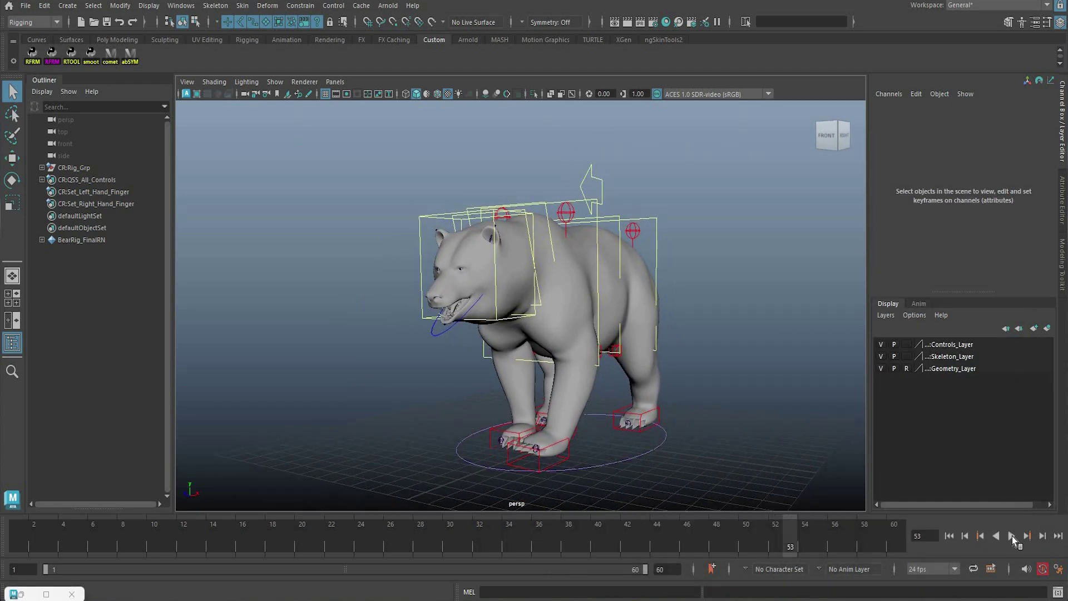
{"action": "key", "text": "alt+v"}
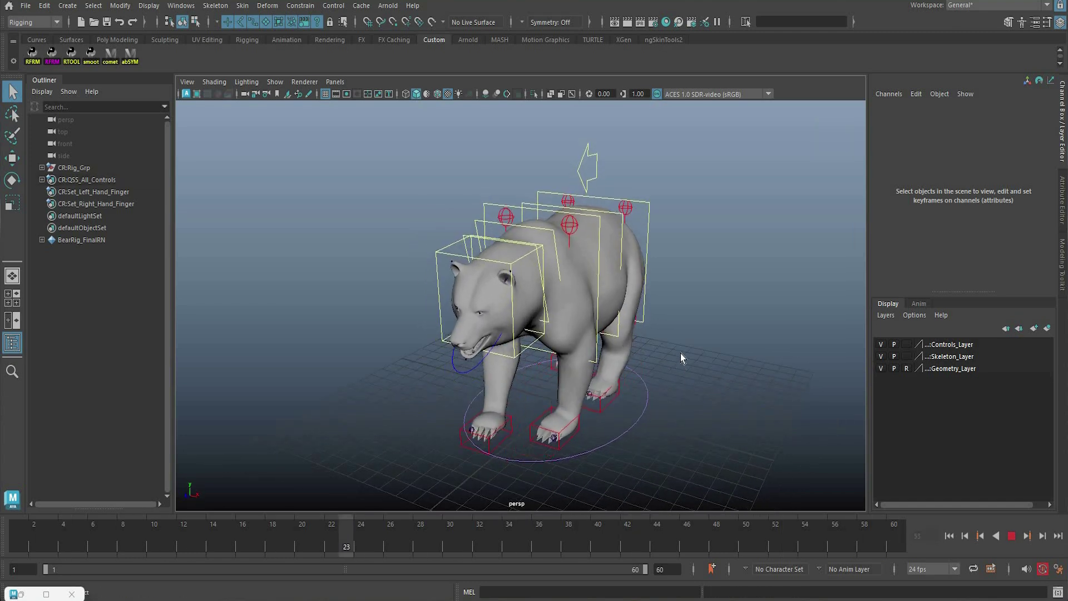
{"action": "left_click_drag", "start_coordinate": [680, 358], "coordinate": [776, 327], "text": "alt"}
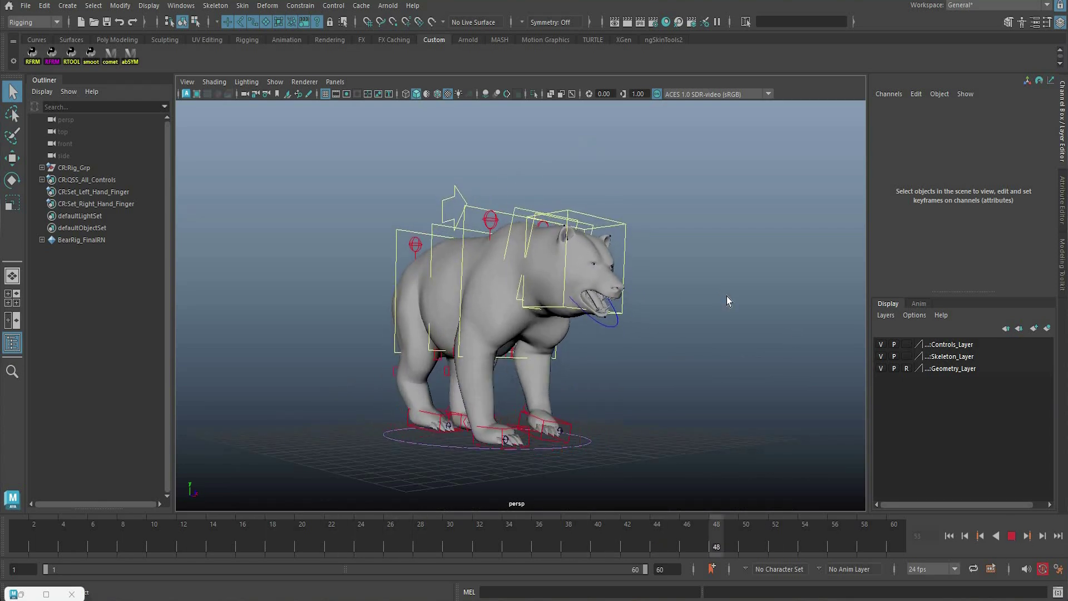
{"action": "key", "text": "Escape"}
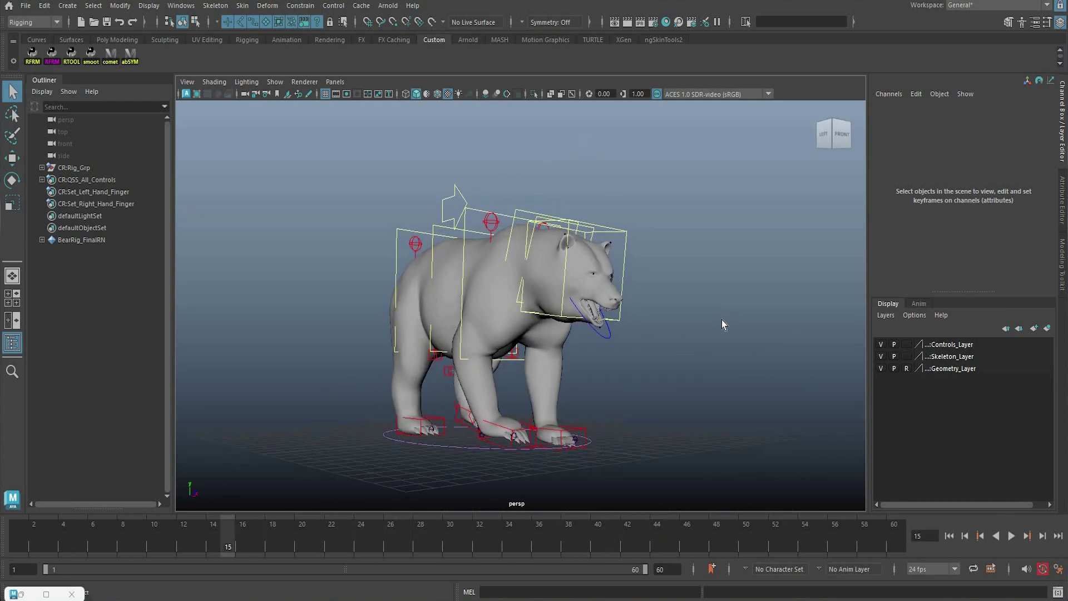